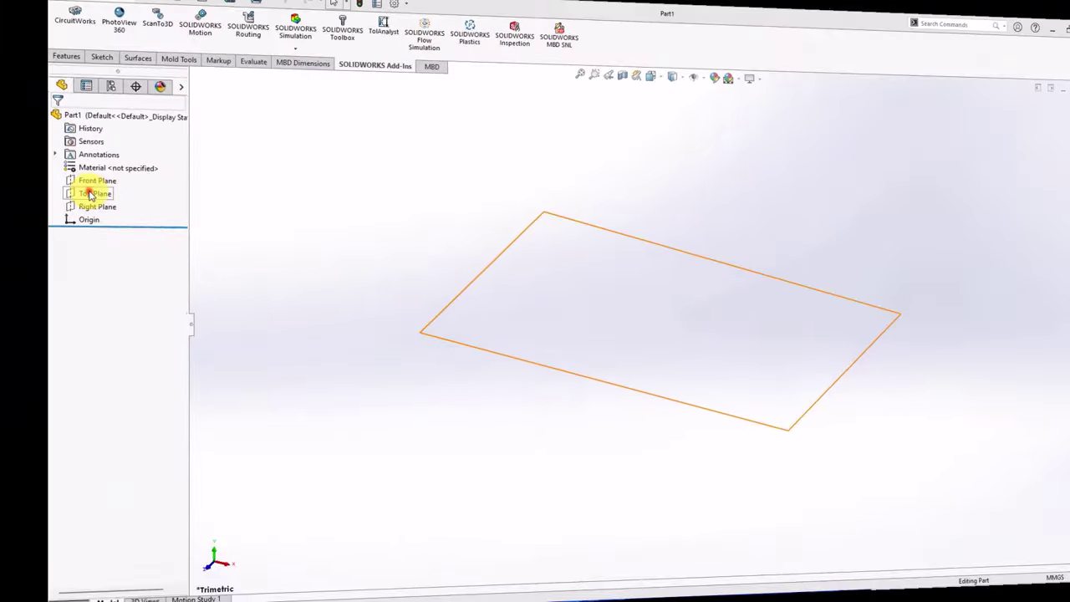
- Draw a center rectangle anchored at the origin on the Top Plane
click(59, 173)
click(76, 48)
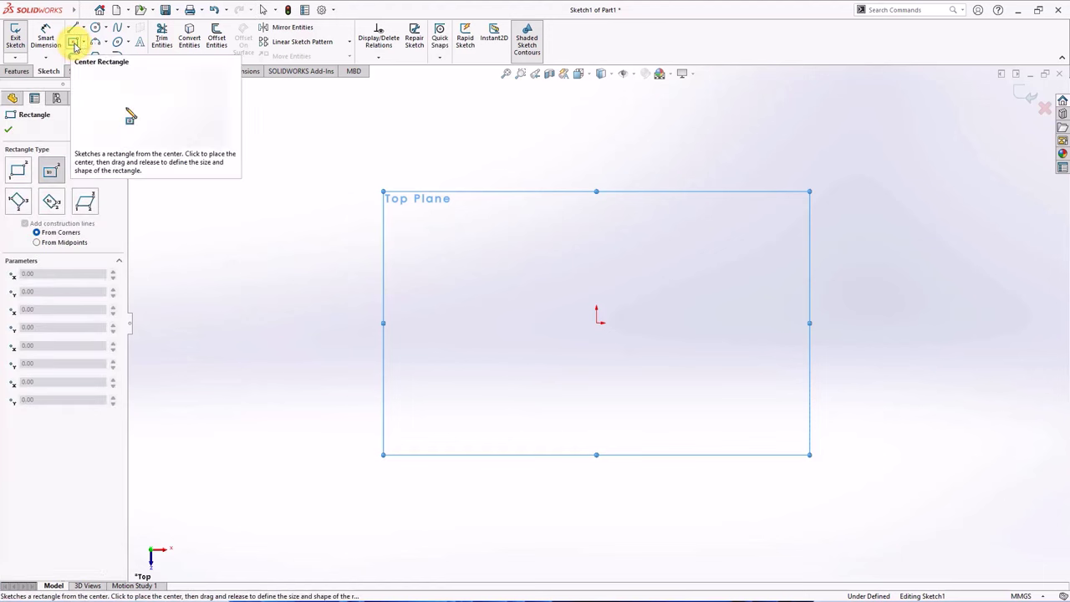
click(597, 320)
- Dimension the rectangle to 260 mm wide and 180 mm tall
click(807, 189)
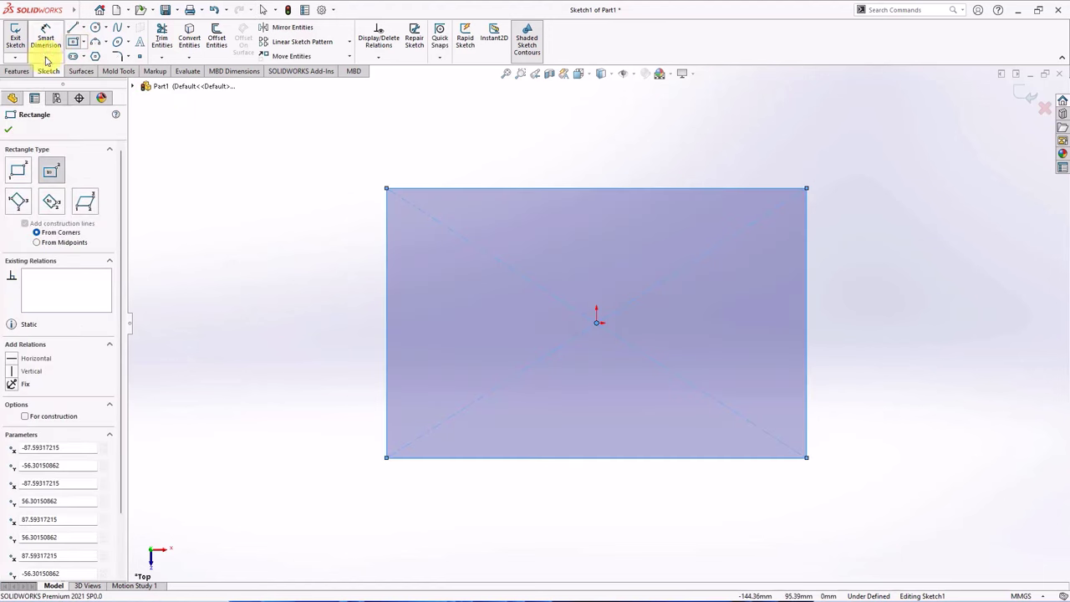
click(45, 38)
click(496, 189)
click(590, 157)
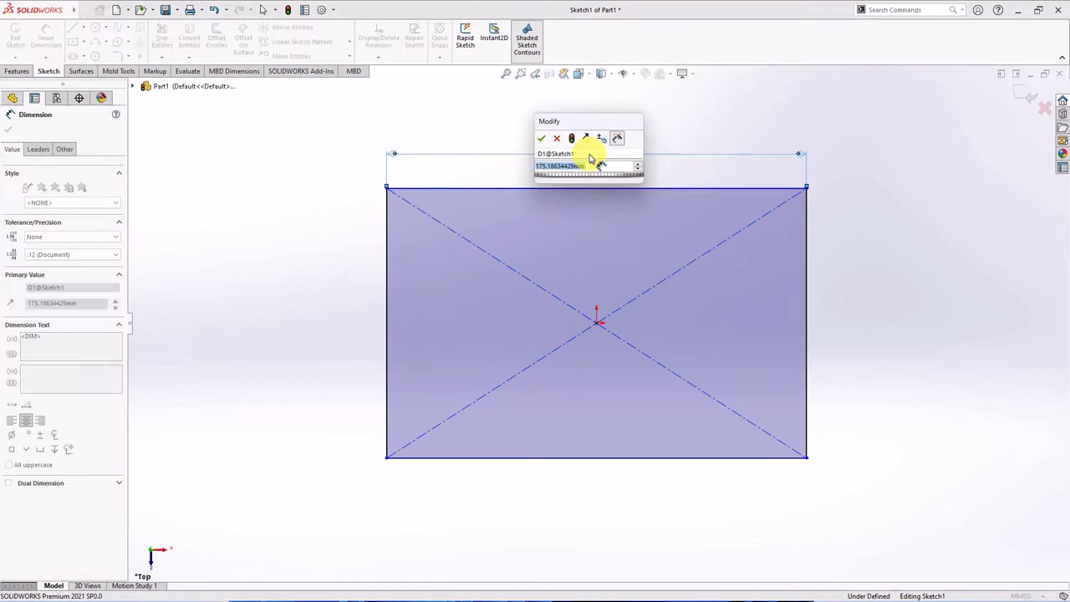
text(260)
click(542, 139)
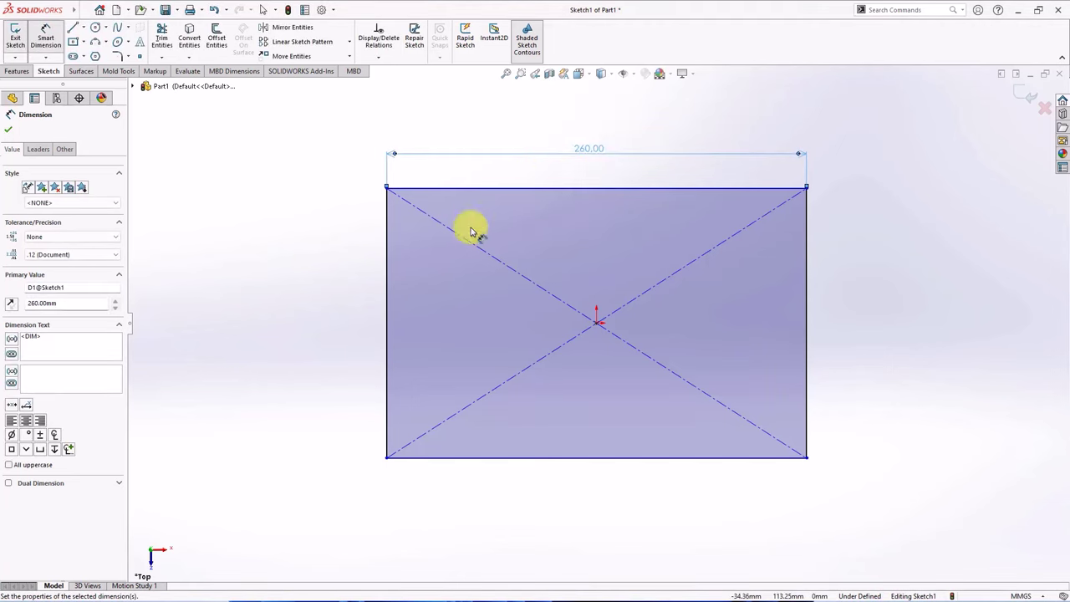
click(384, 270)
click(324, 311)
text(180)
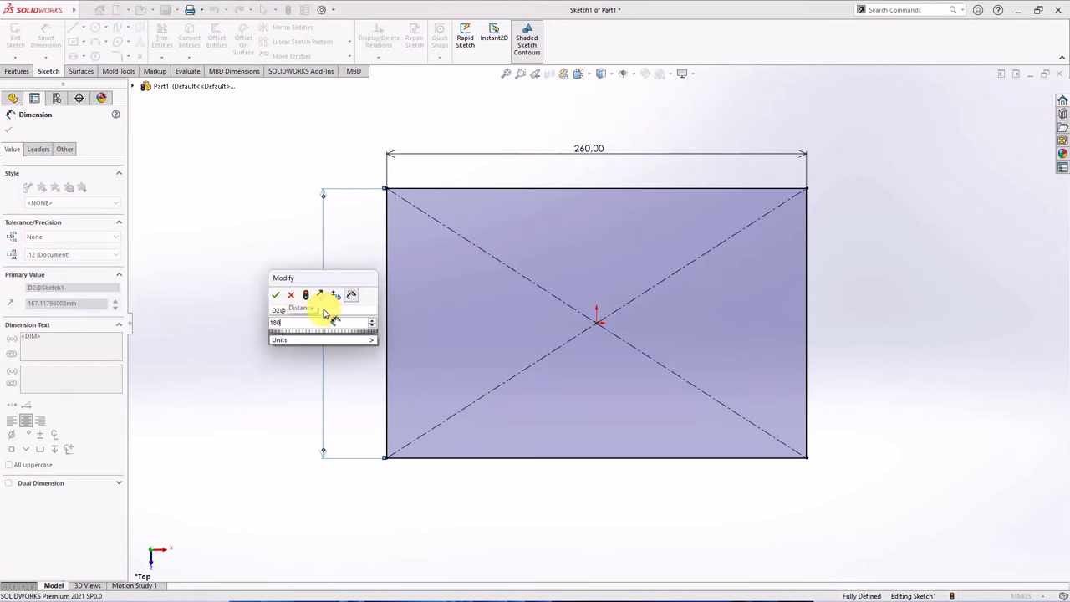
click(274, 295)
click(8, 130)
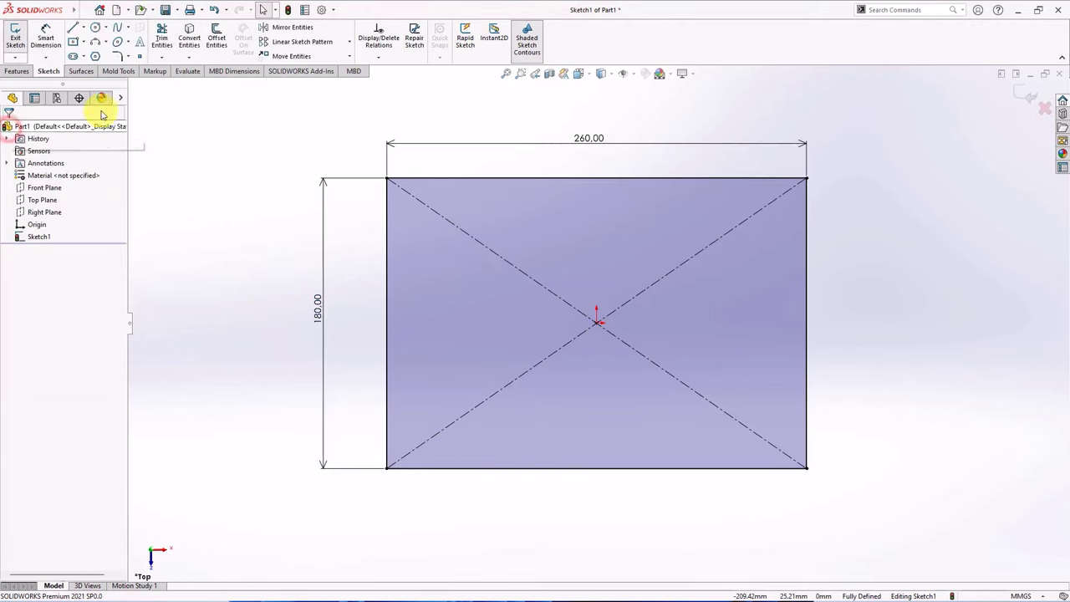
- Round all four rectangle corners with 20 mm sketch fillets
click(119, 56)
text(20.00mm)
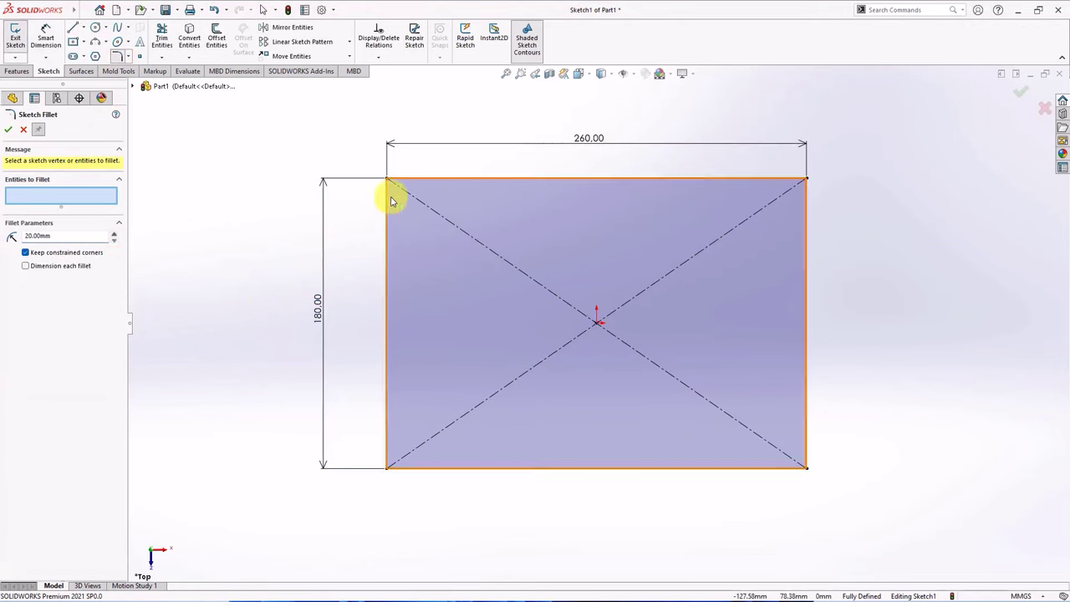
click(386, 178)
click(806, 179)
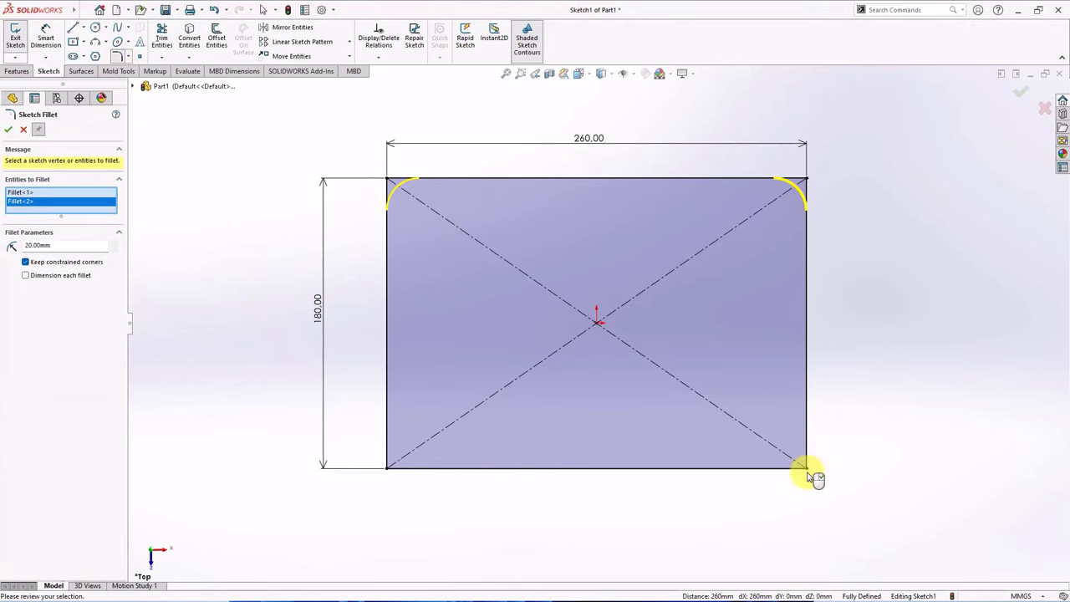
click(387, 467)
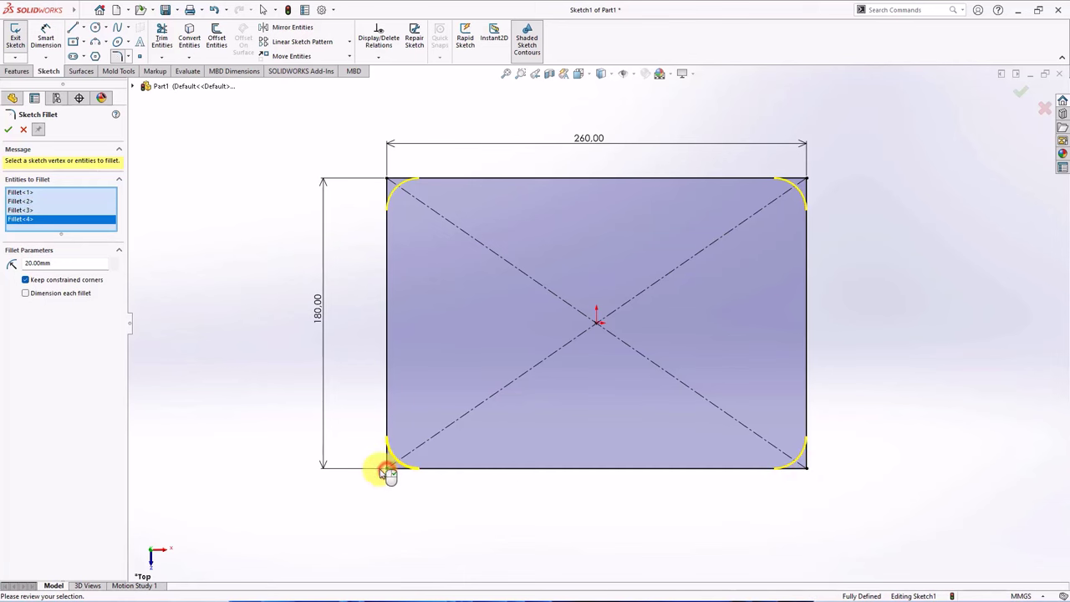
click(8, 129)
- Draw a three-line wall profile on the Right Plane starting at the rectangle's edge
click(1021, 92)
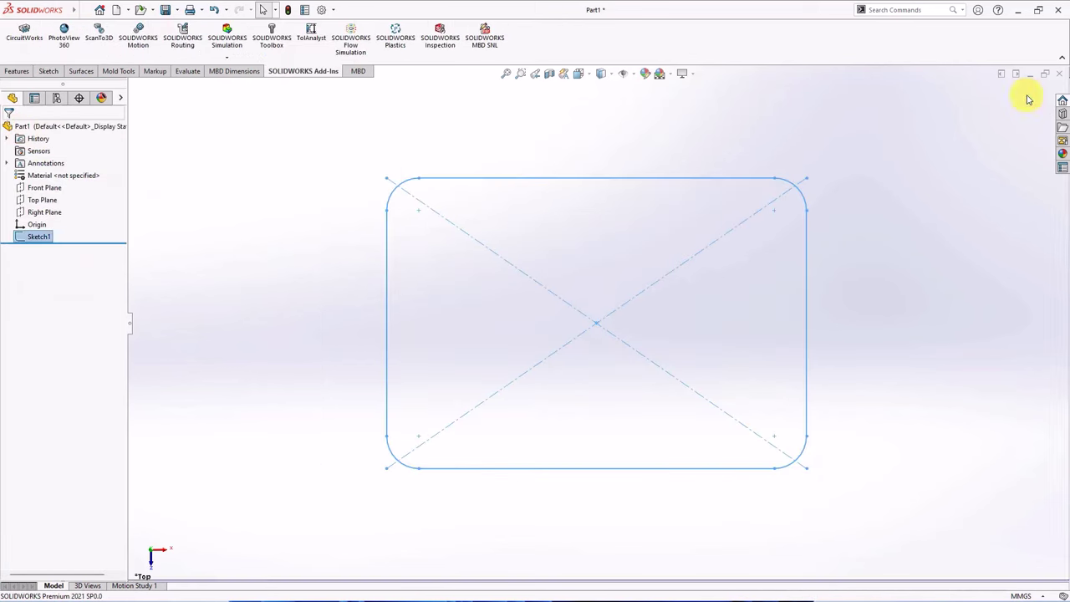
click(924, 221)
key(ctrl+7)
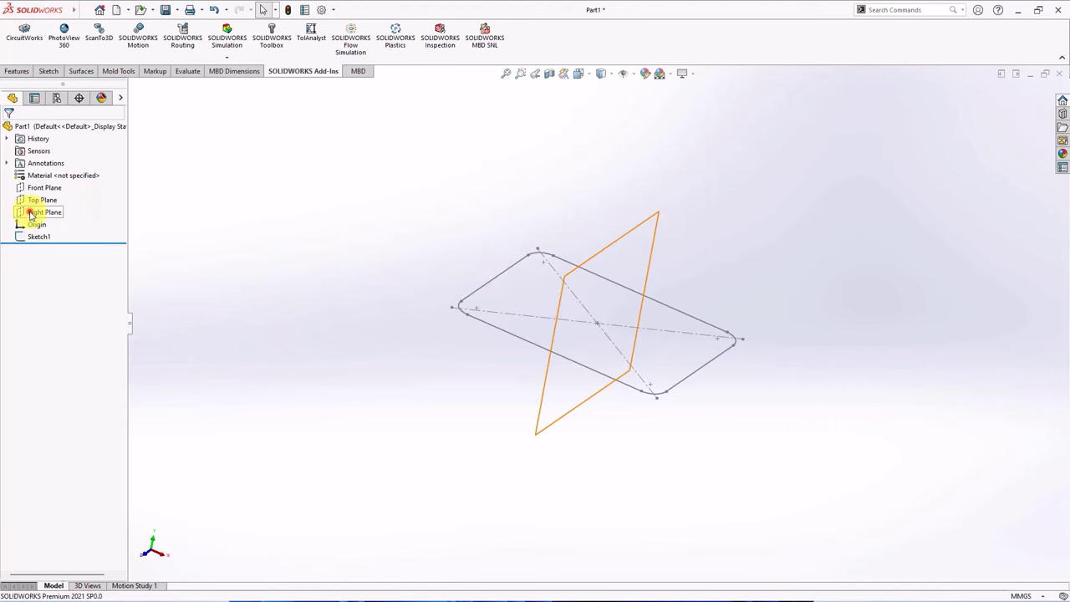
click(38, 211)
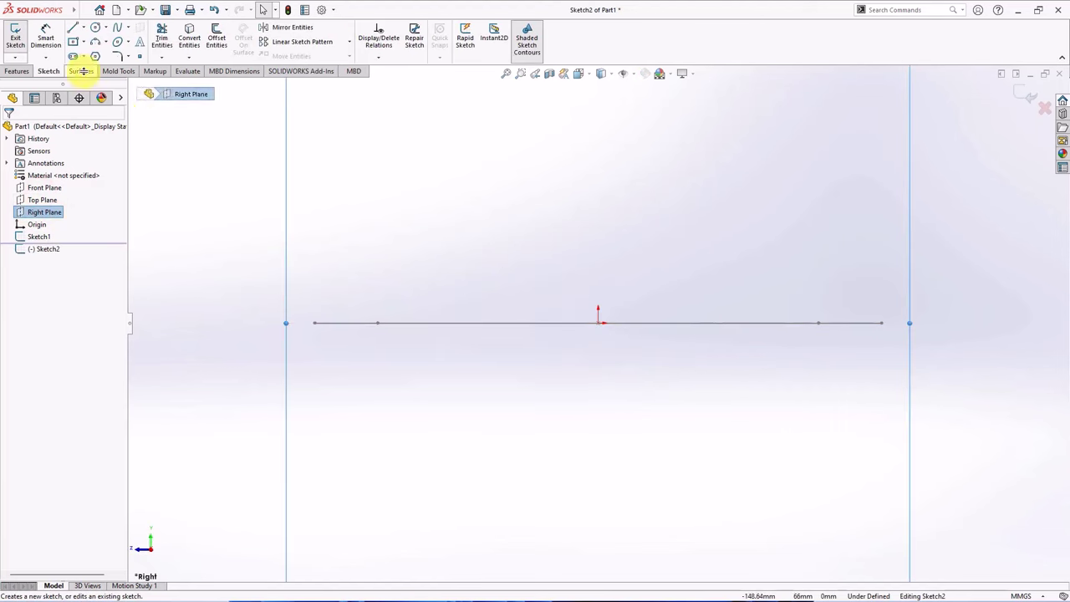
key(l)
click(883, 323)
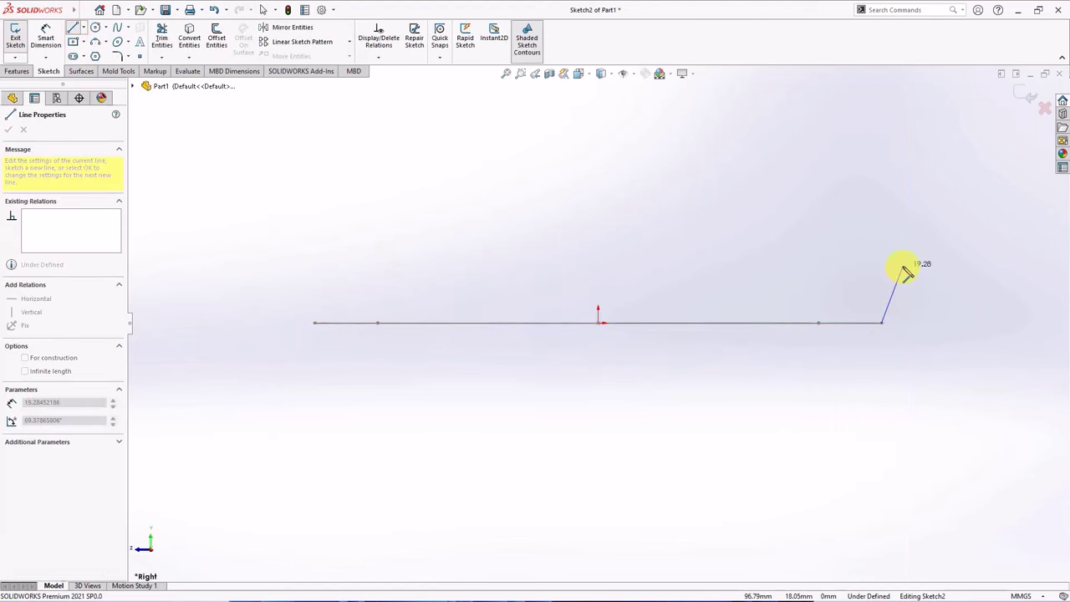
click(902, 266)
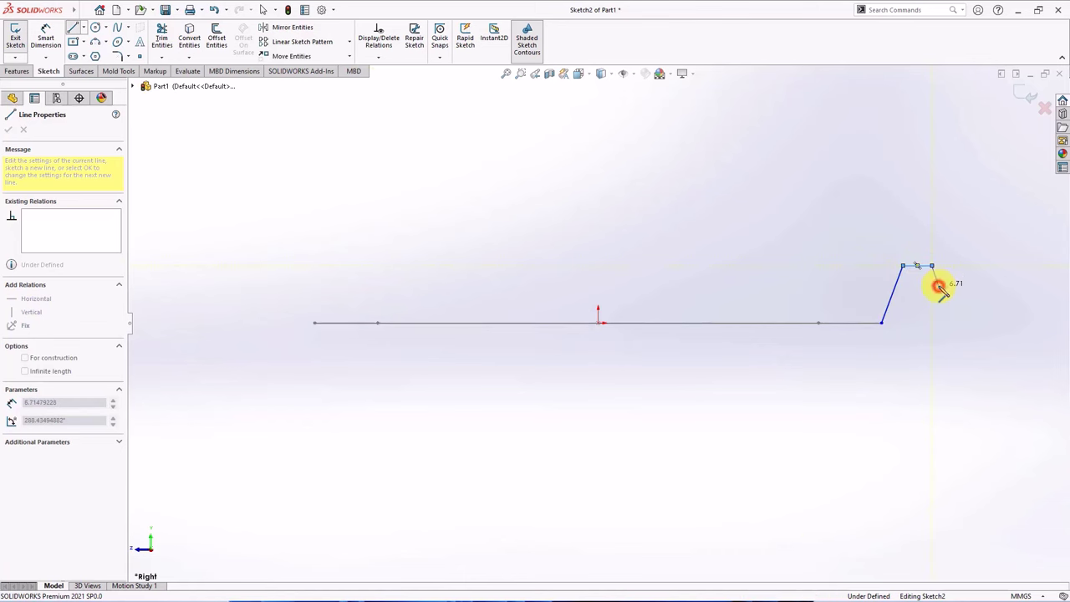
right_click(941, 290)
click(945, 292)
- Pierce the profile's start point onto the rectangle edge and view the sketch Normal To
middle_drag(944, 292, 883, 376)
click(876, 327)
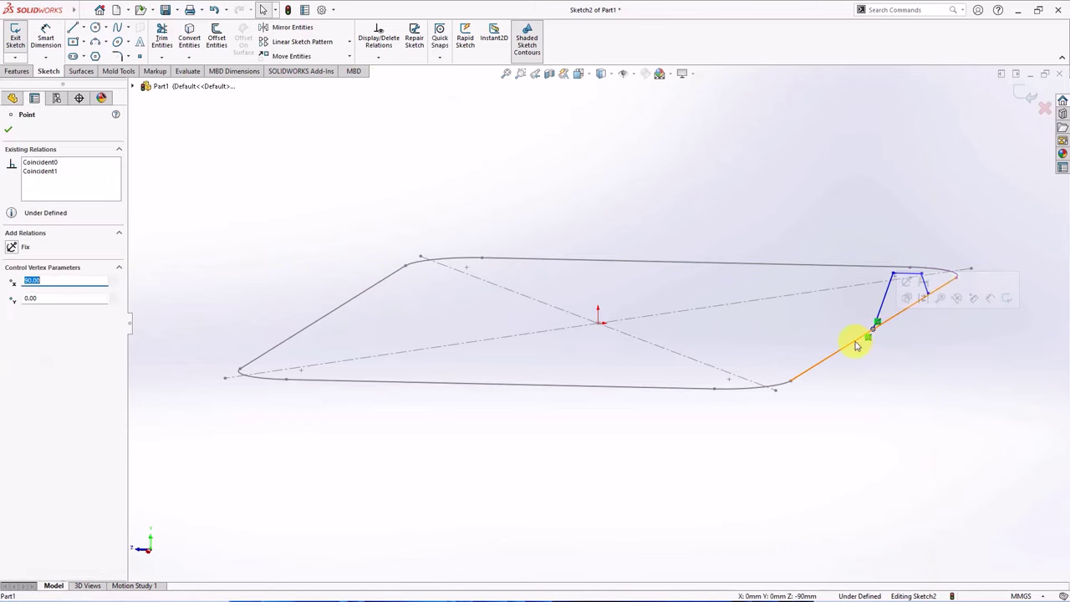
ctrl+click(855, 345)
click(886, 289)
click(895, 410)
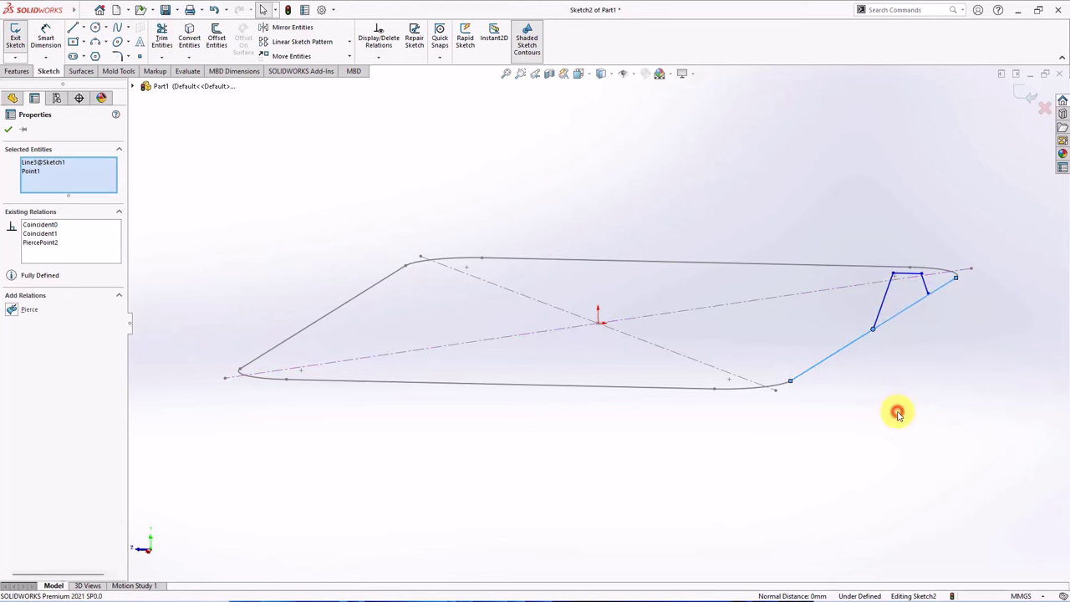
key(ctrl+1)
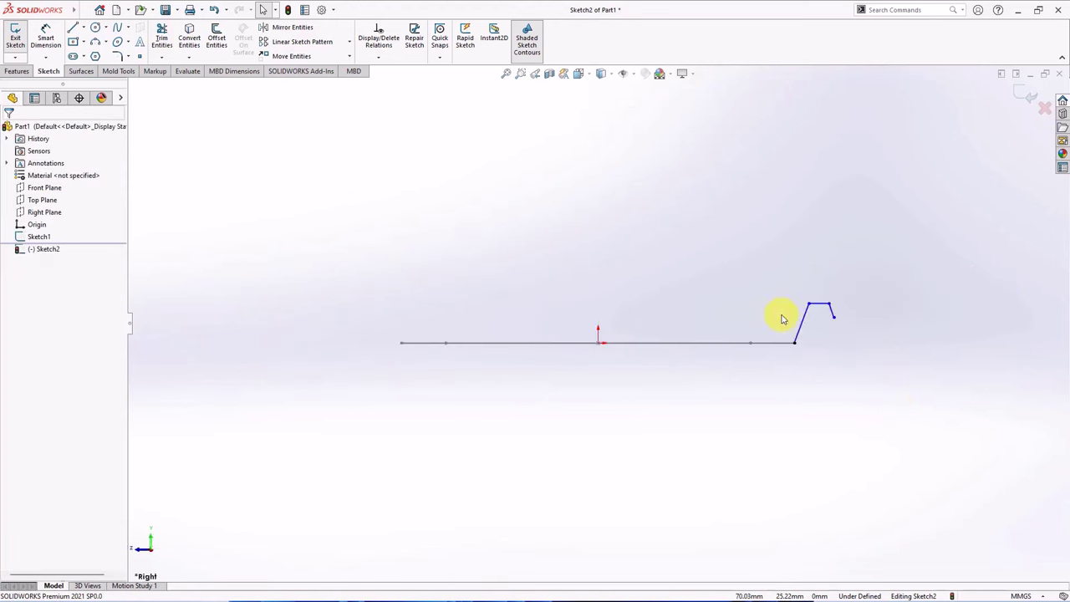
scroll(794, 326, down, 4)
click(49, 37)
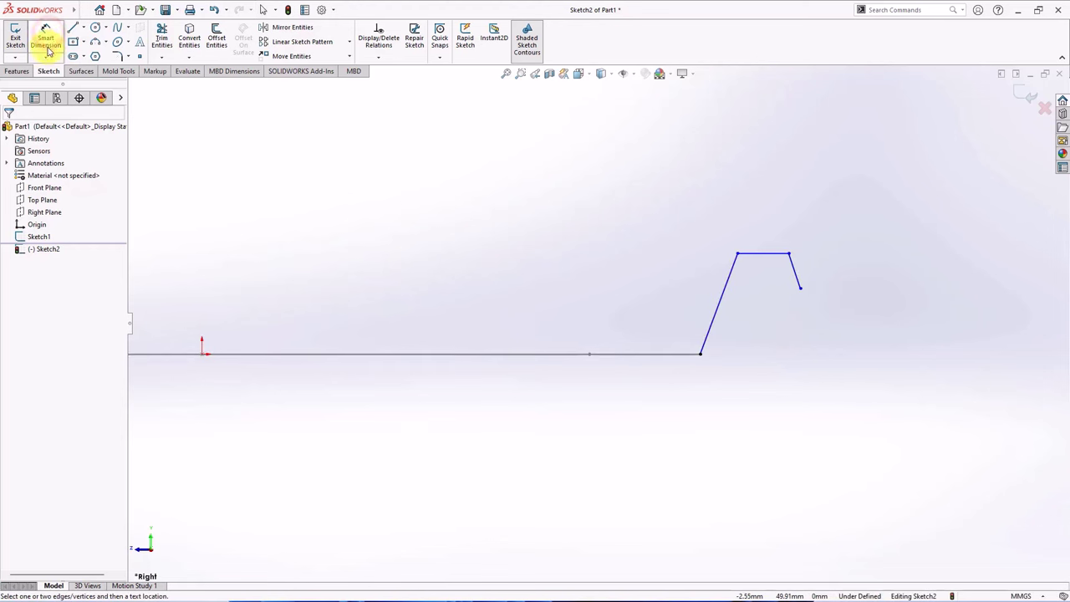
- Dimension the profile's 12 mm drop, 24 mm overall height and 117.5 mm offset from the origin
click(800, 287)
click(774, 253)
click(822, 271)
text(12)
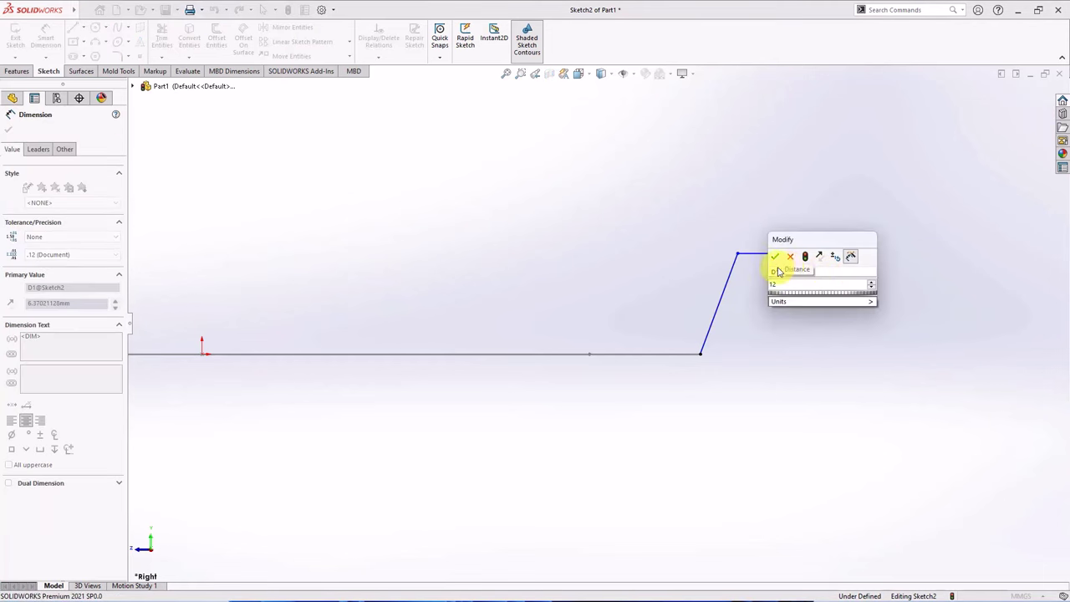
click(774, 256)
click(683, 355)
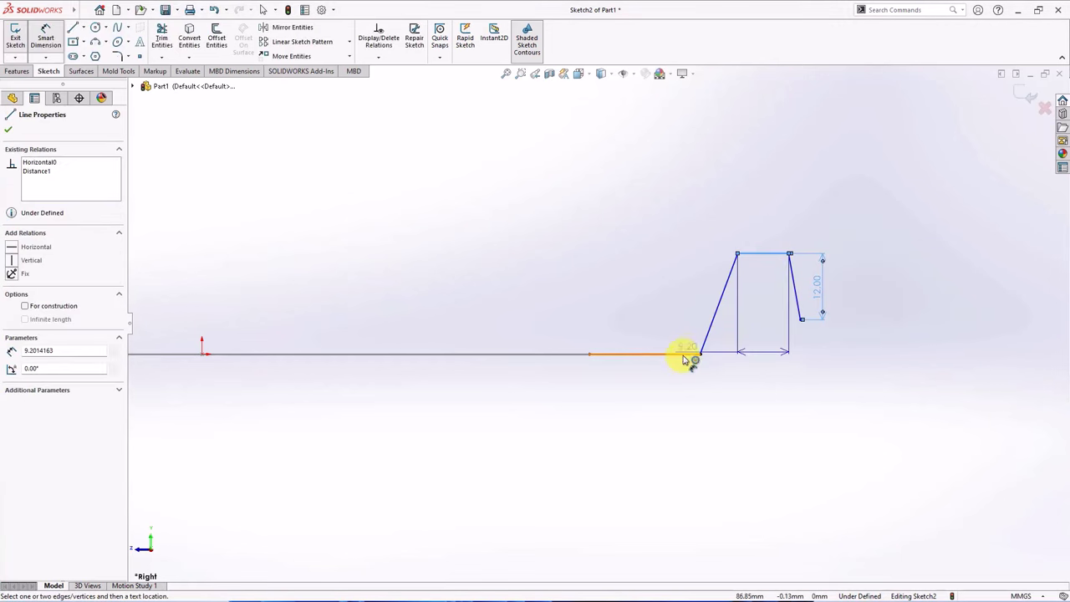
click(683, 359)
click(864, 315)
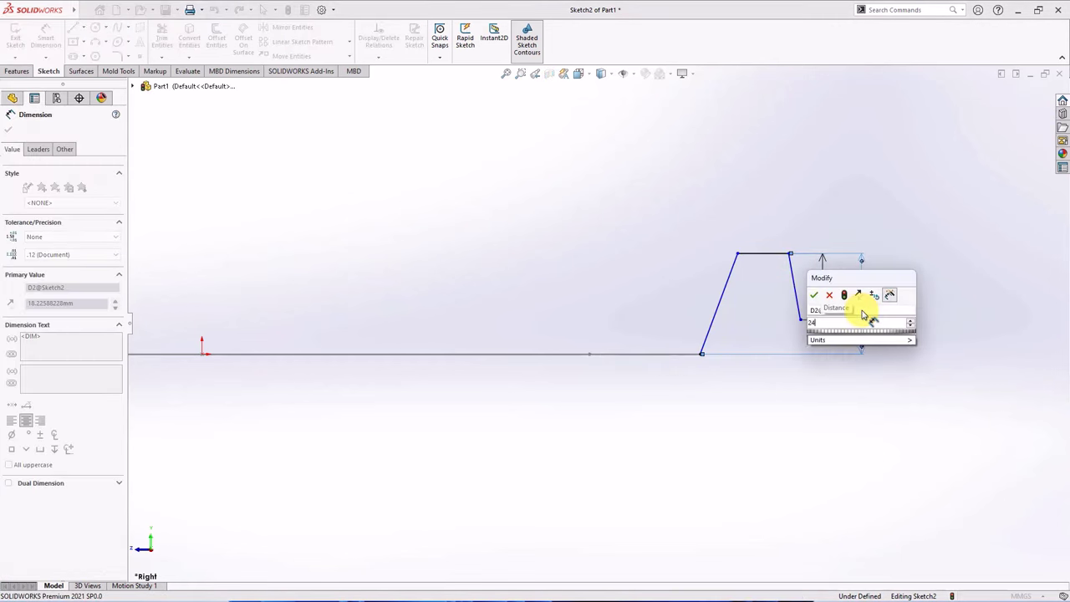
click(815, 295)
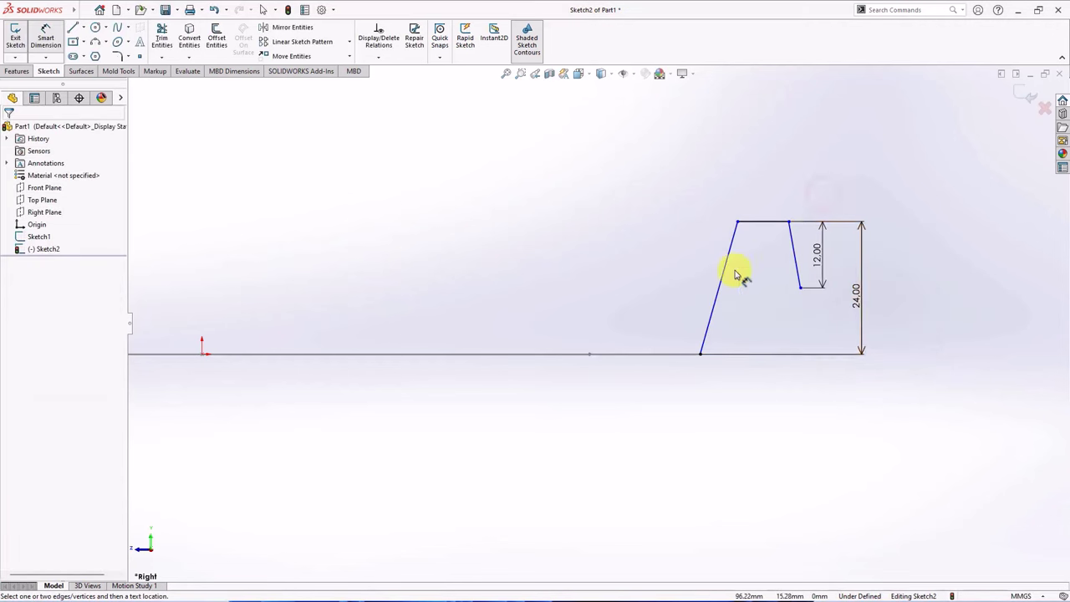
click(800, 289)
click(202, 353)
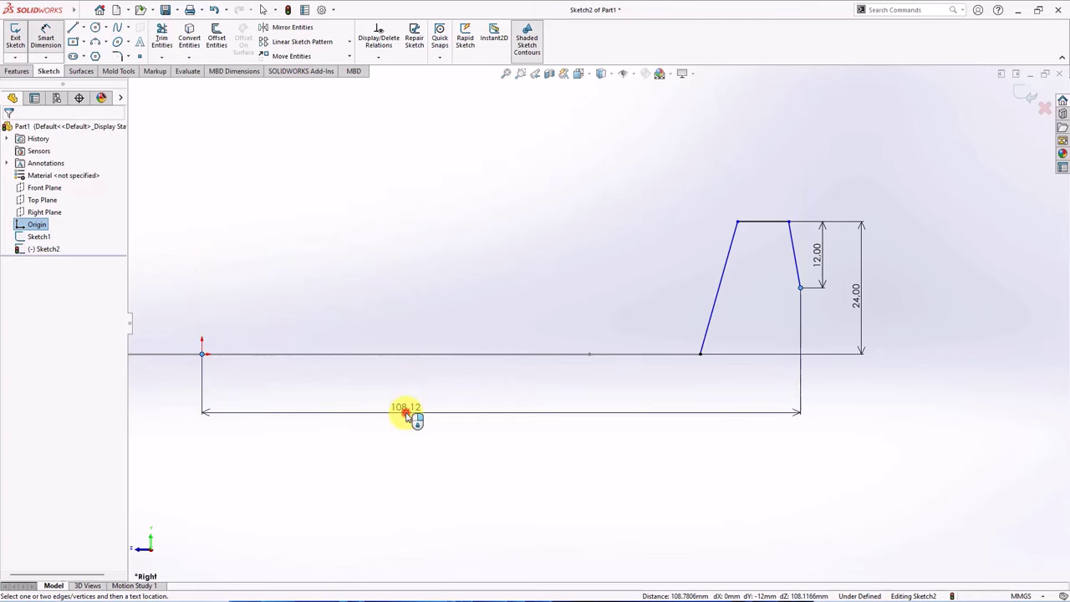
click(406, 415)
text(235/2)
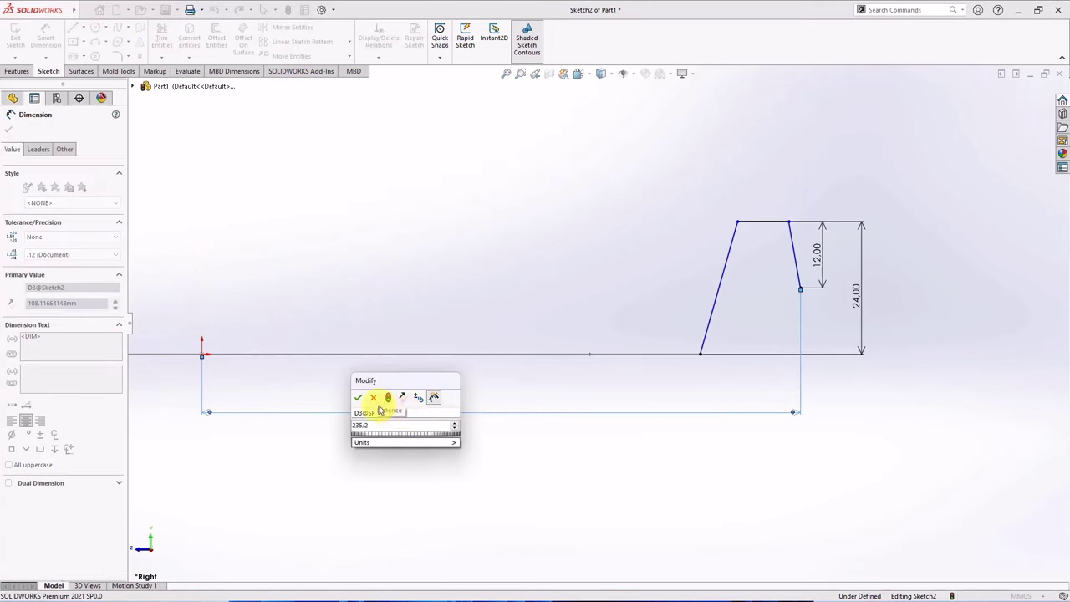
click(359, 400)
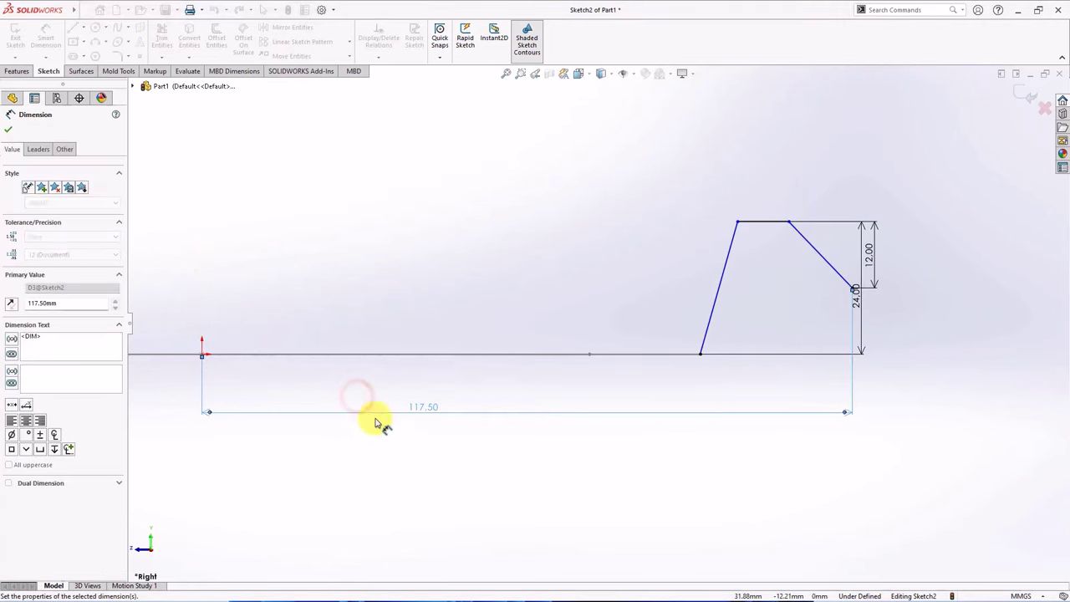
- Set the profile's two slanted sides to 67° and 77° from the base line
click(716, 310)
click(666, 355)
click(751, 332)
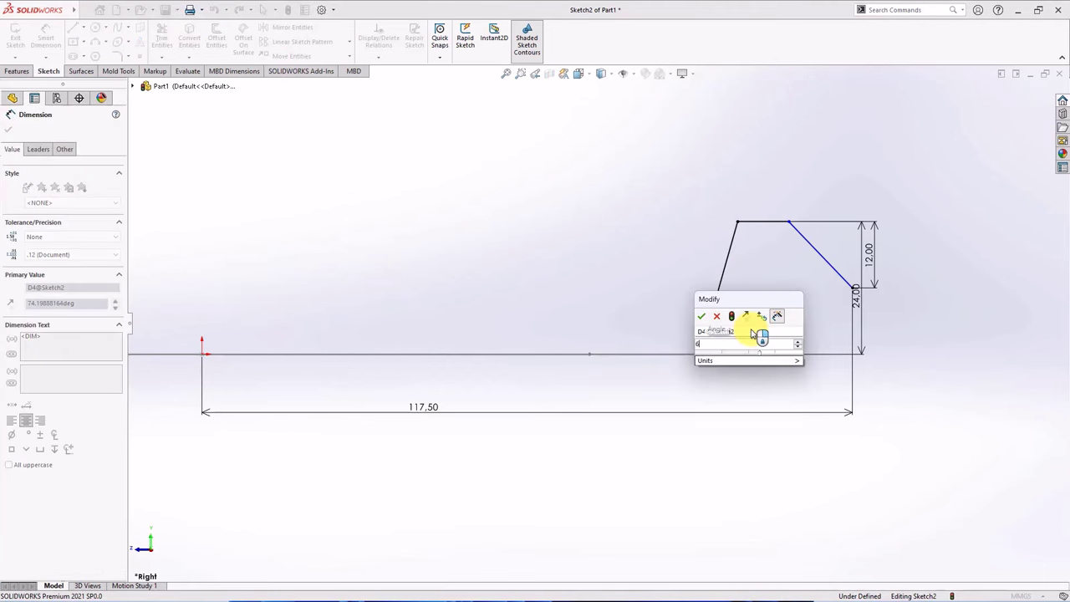
text(67)
key(Return)
click(841, 278)
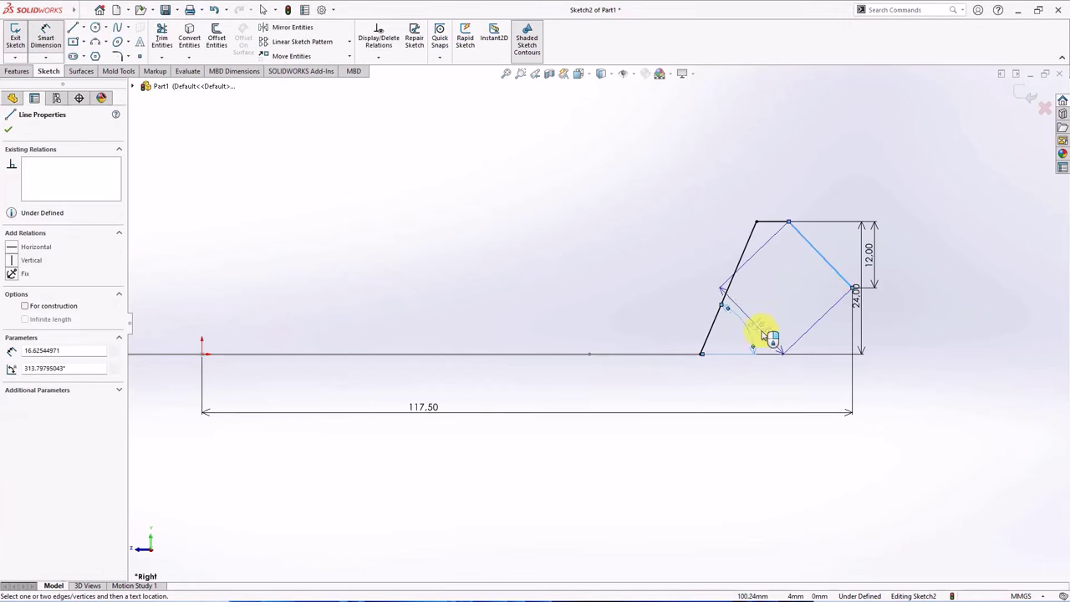
click(669, 355)
click(811, 314)
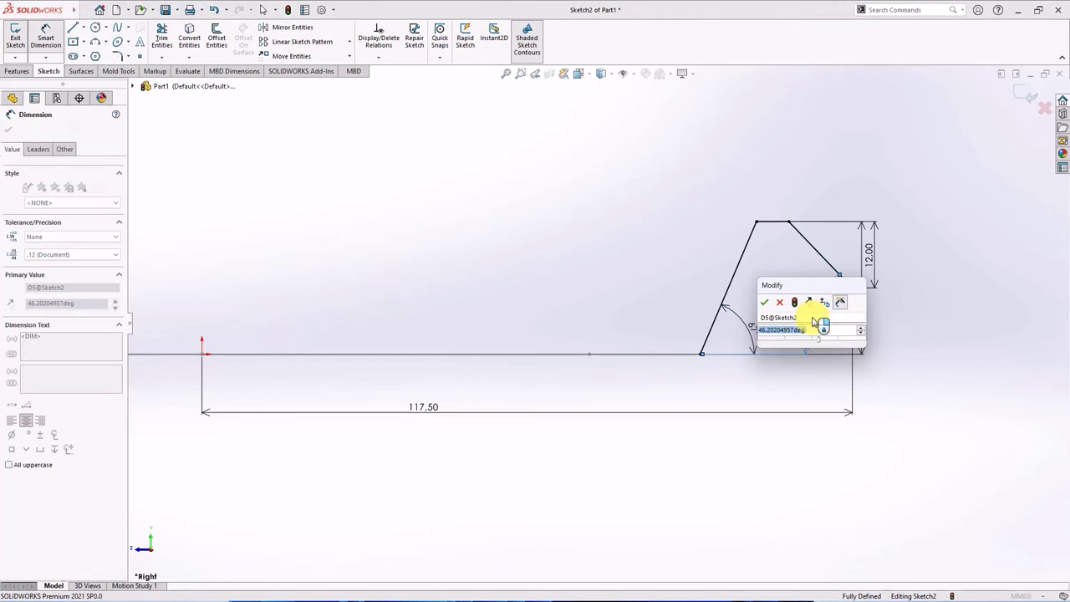
text(77)
click(762, 304)
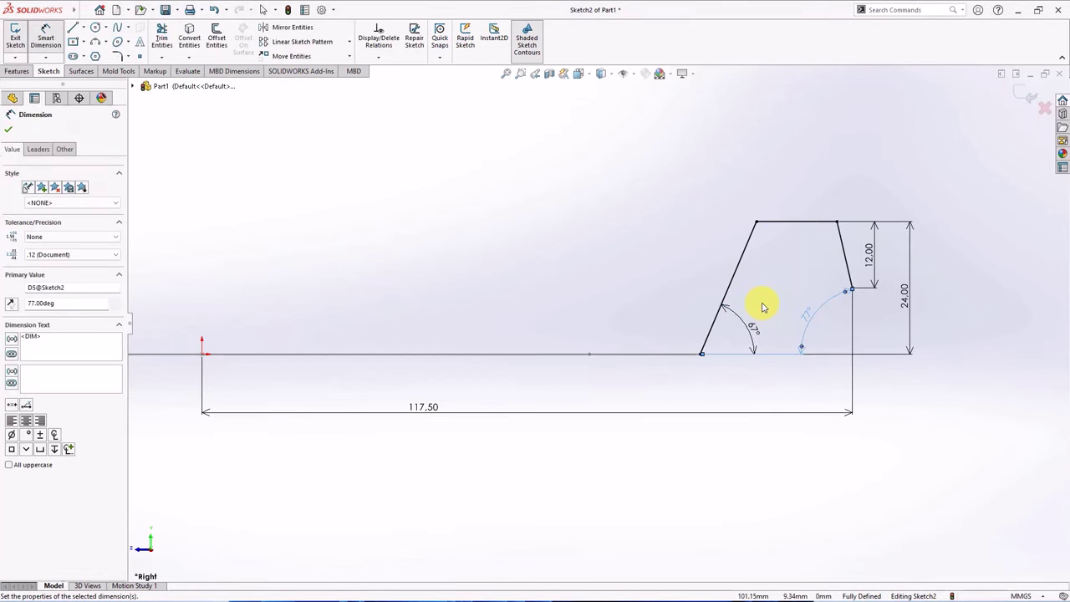
click(701, 278)
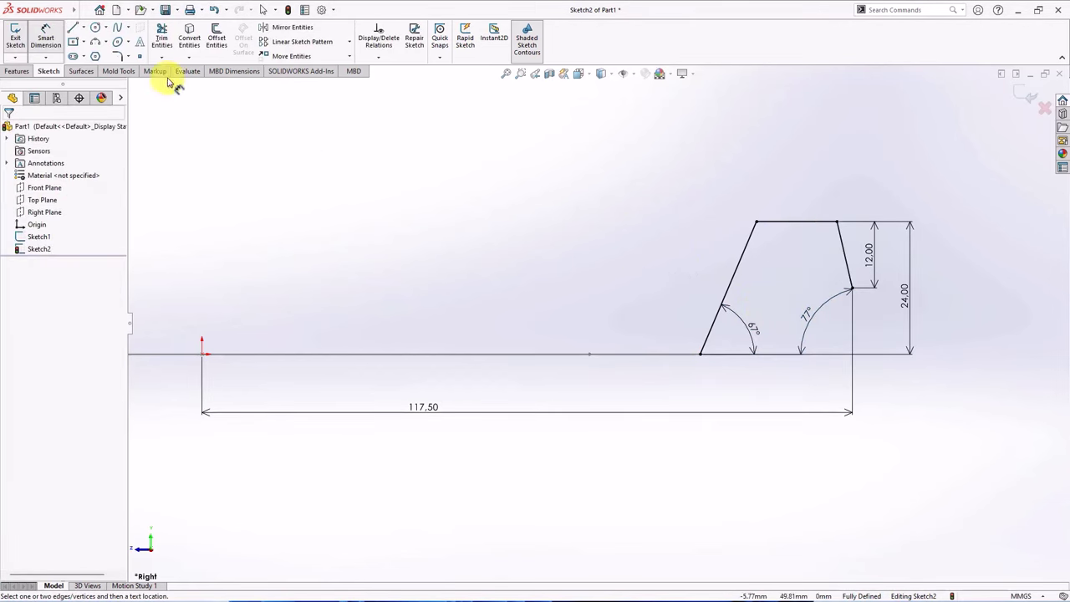
- Round the profile's two top corners at 6 mm and close the sketch
click(118, 56)
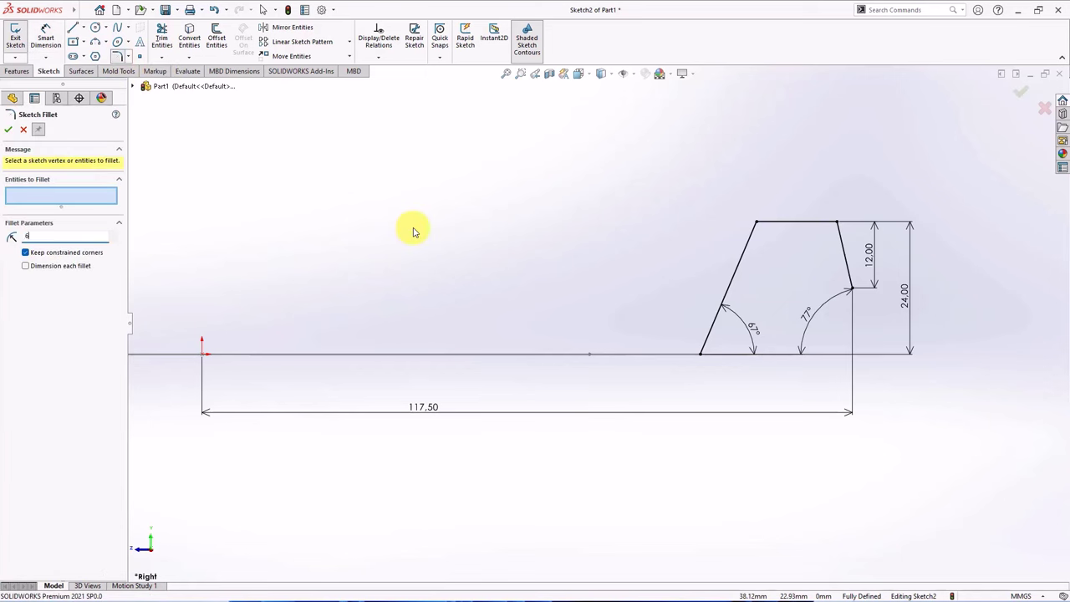
click(755, 223)
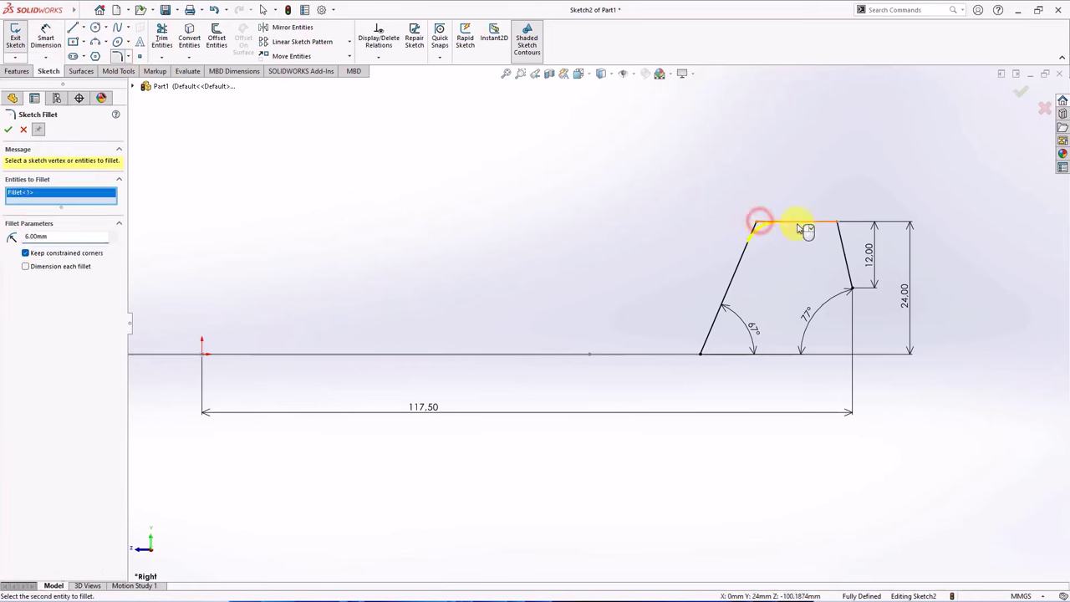
click(838, 223)
click(8, 129)
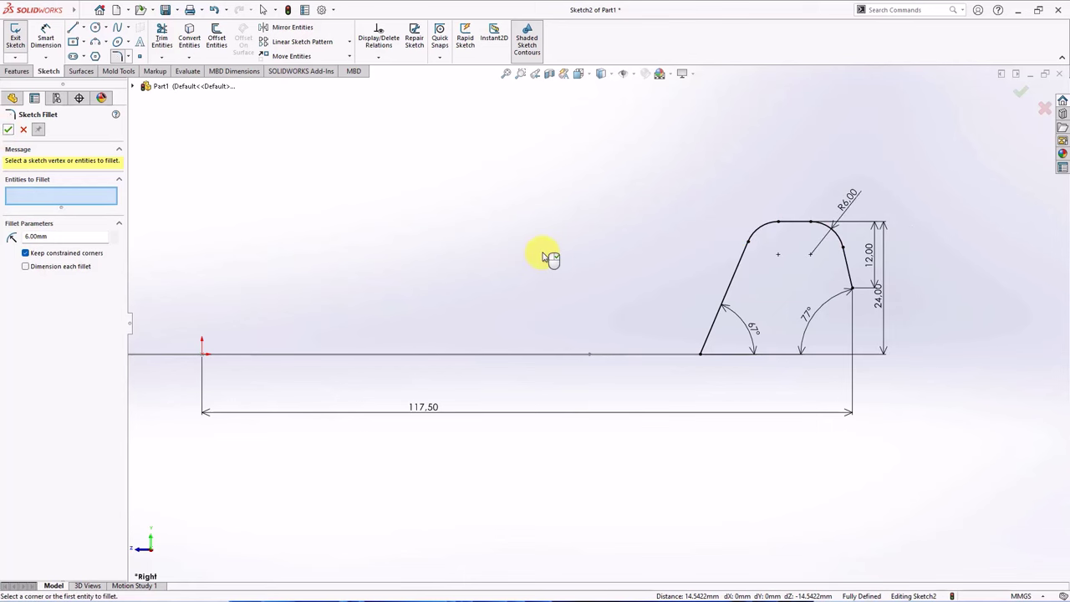
middle_drag(546, 255, 593, 351)
click(1020, 93)
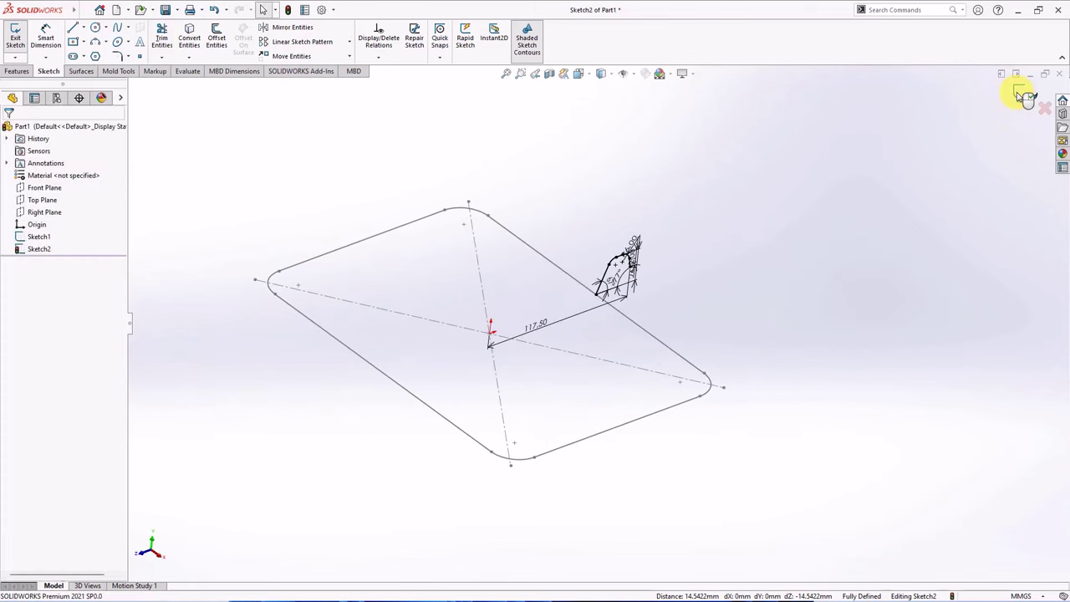
- Sweep the wall profile along the rounded-rectangle sketch as a swept surface
click(75, 73)
click(79, 37)
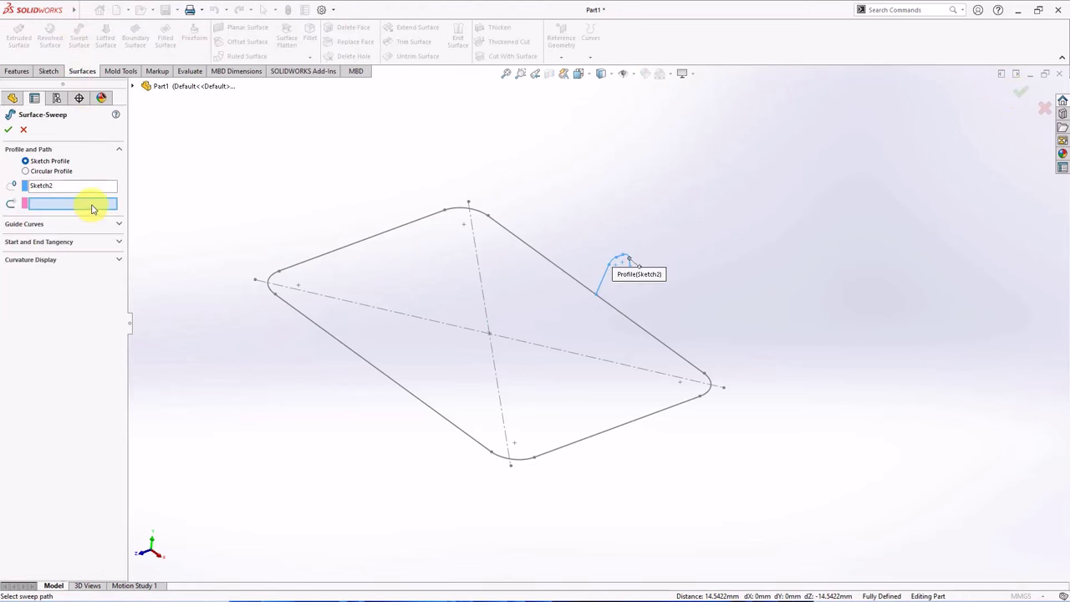
click(553, 267)
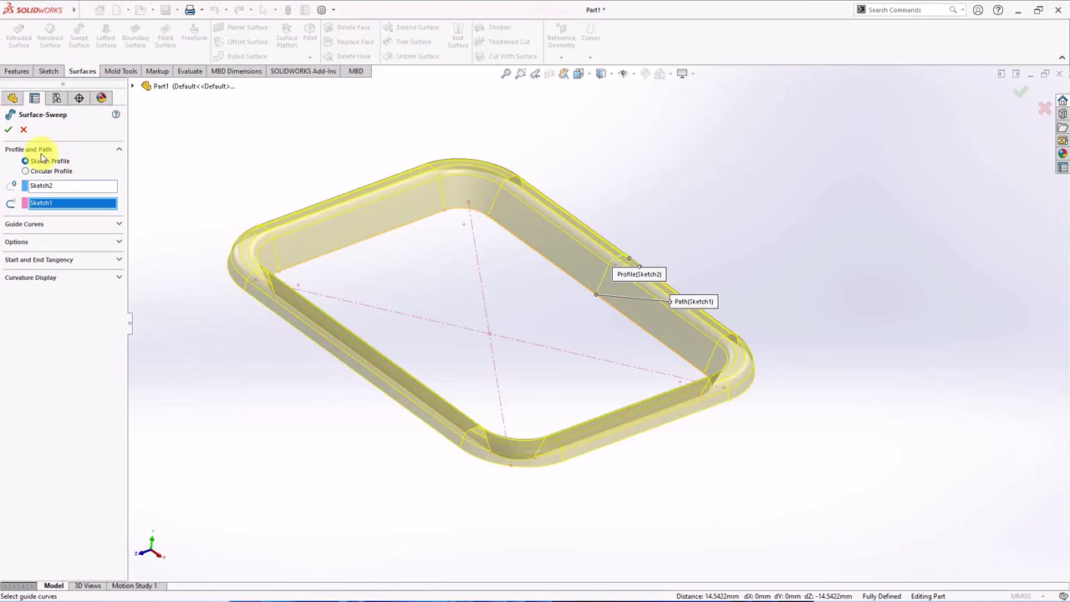
click(10, 130)
middle_drag(296, 157, 261, 169)
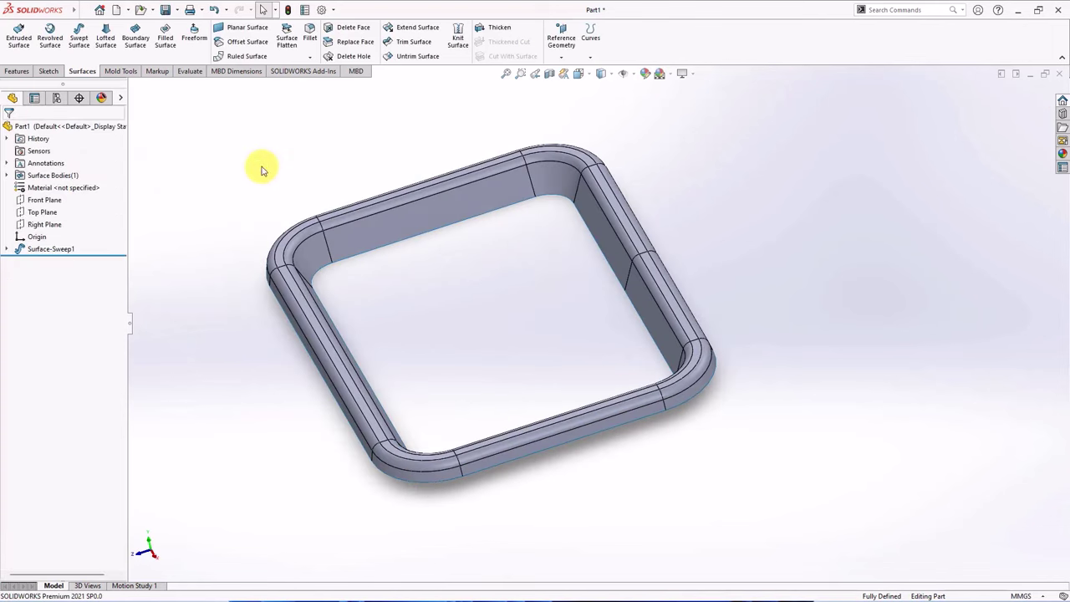
- Close the tray floor with a planar surface bounded by Sketch1
click(8, 250)
click(43, 272)
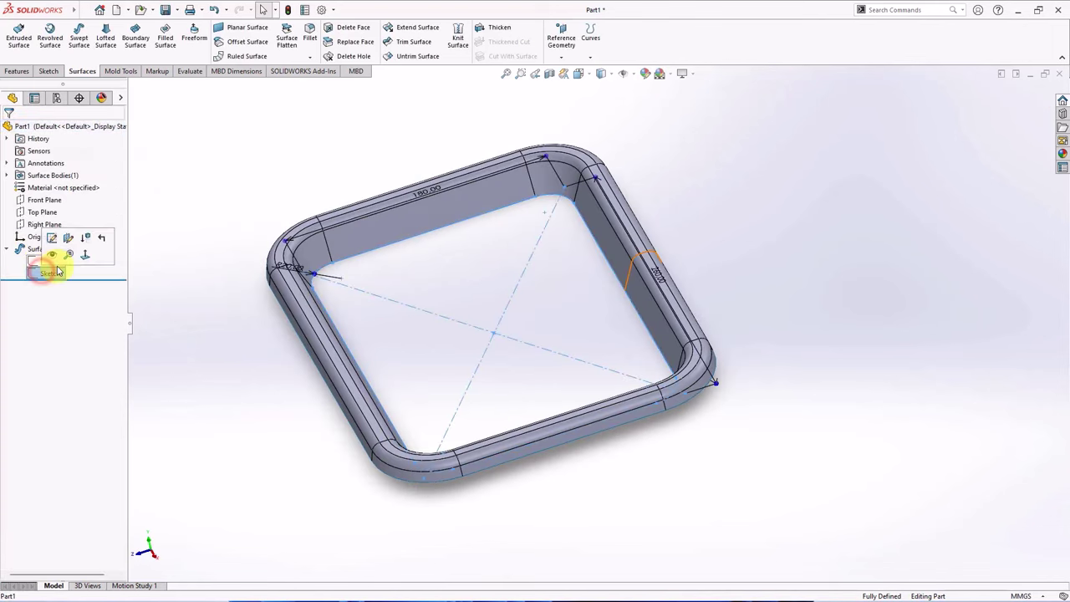
click(230, 28)
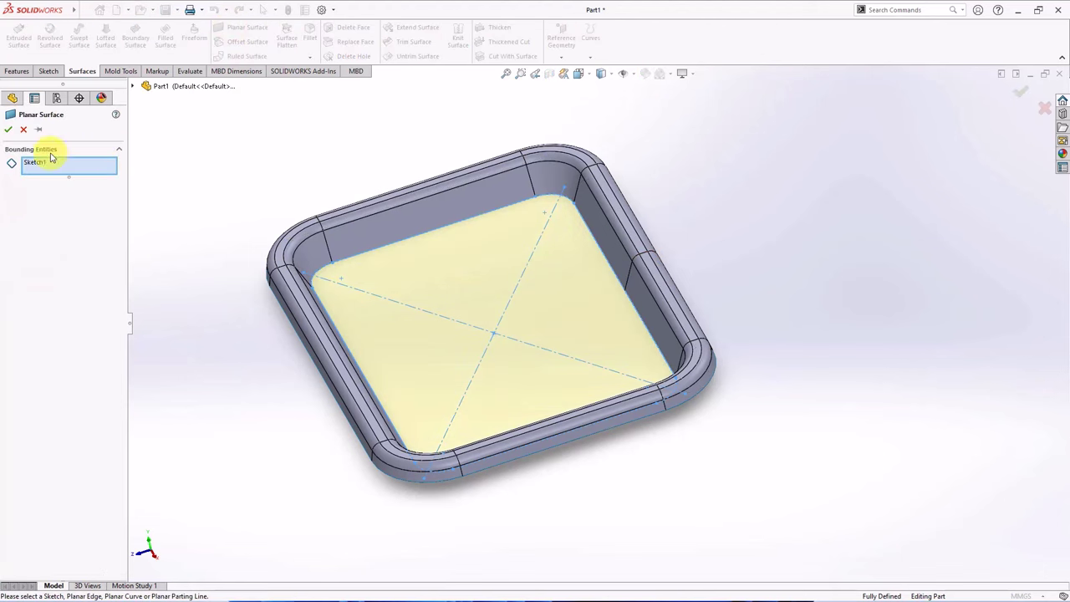
click(9, 130)
middle_drag(255, 162, 348, 231)
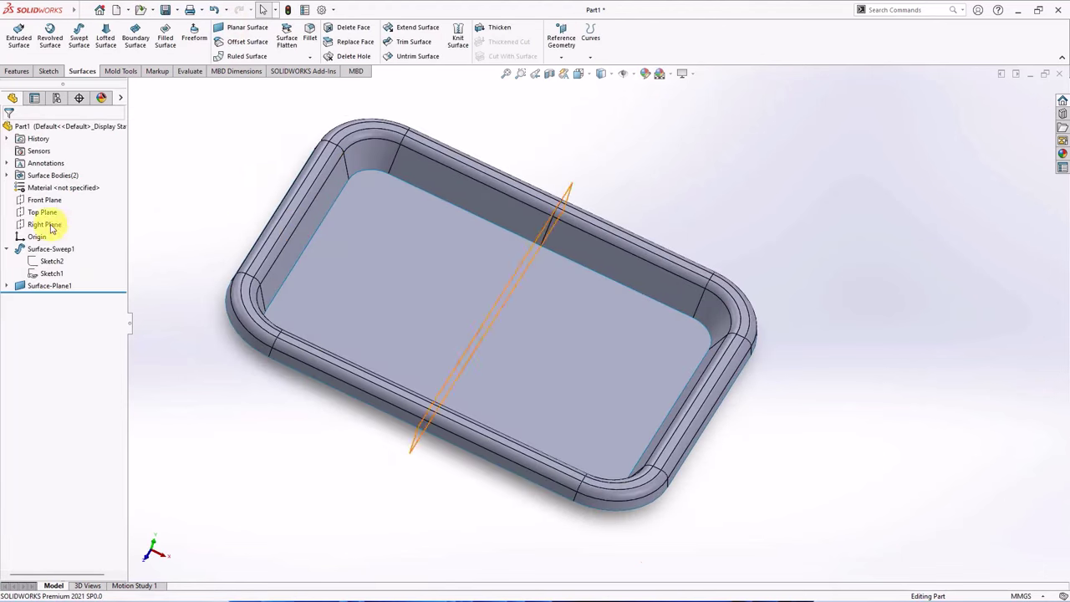
- On the Top Plane, draw a horizontal centerline from the origin past the tray's right edge
click(43, 211)
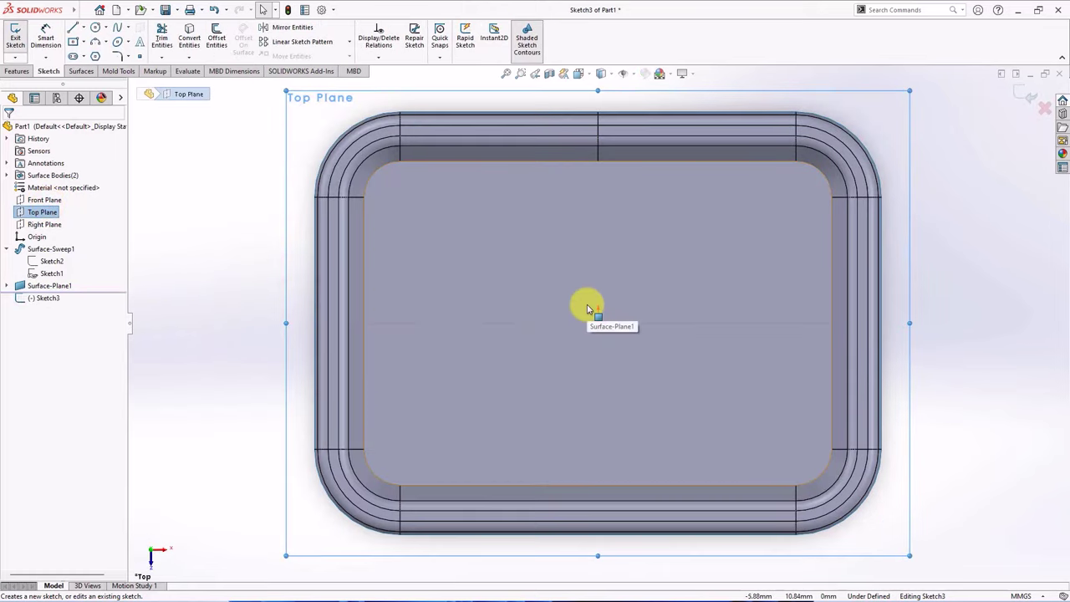
click(82, 28)
click(92, 67)
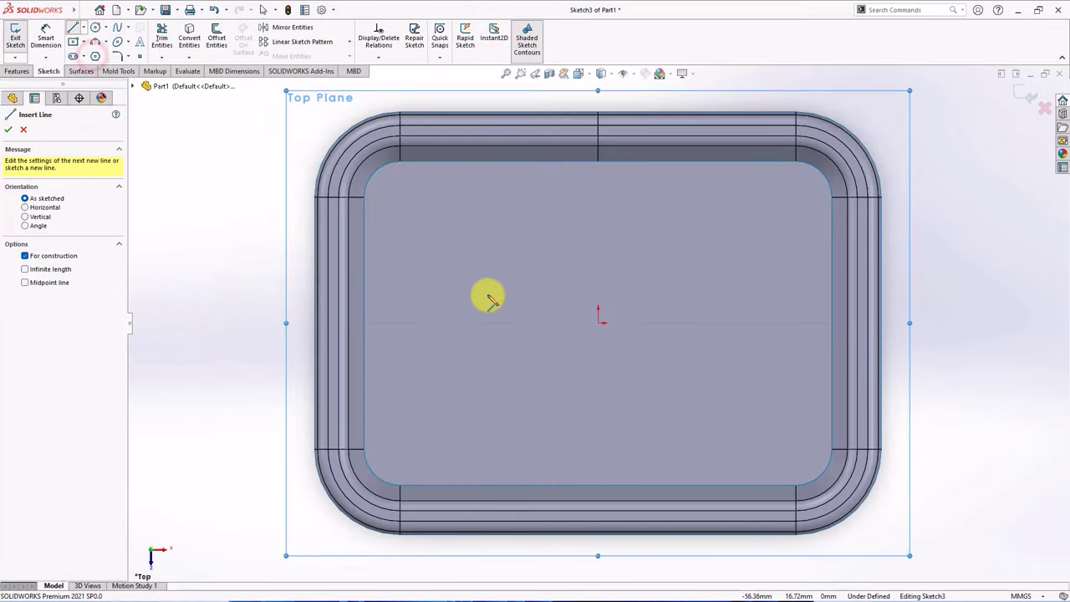
click(598, 325)
click(910, 324)
right_click(910, 323)
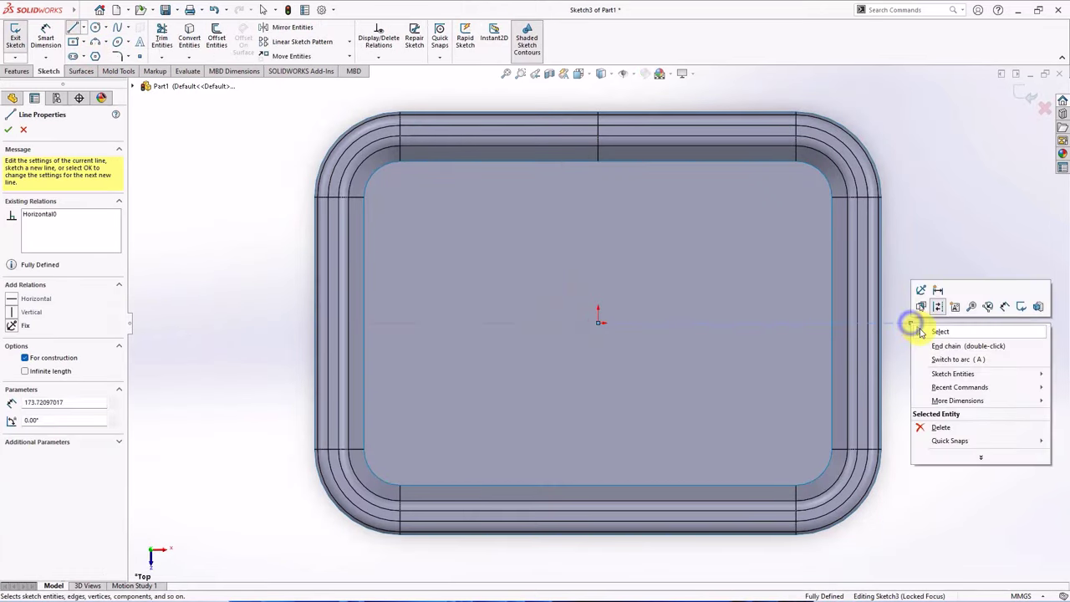
click(919, 332)
- Add a vertical midpoint line at the centerline's end and a sloped line back to the tray edge
click(83, 28)
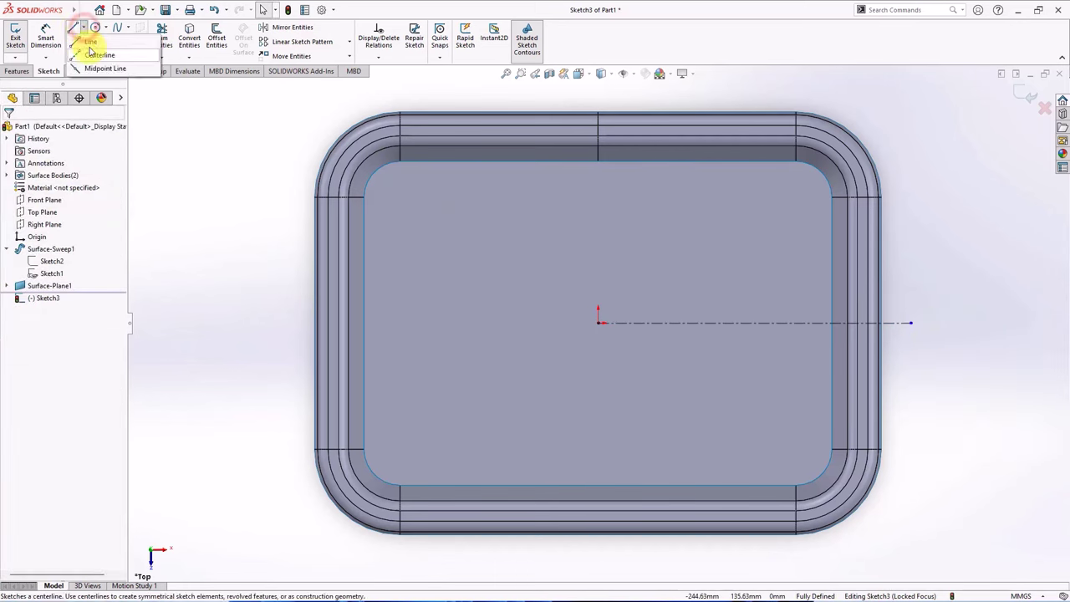
click(93, 67)
click(910, 323)
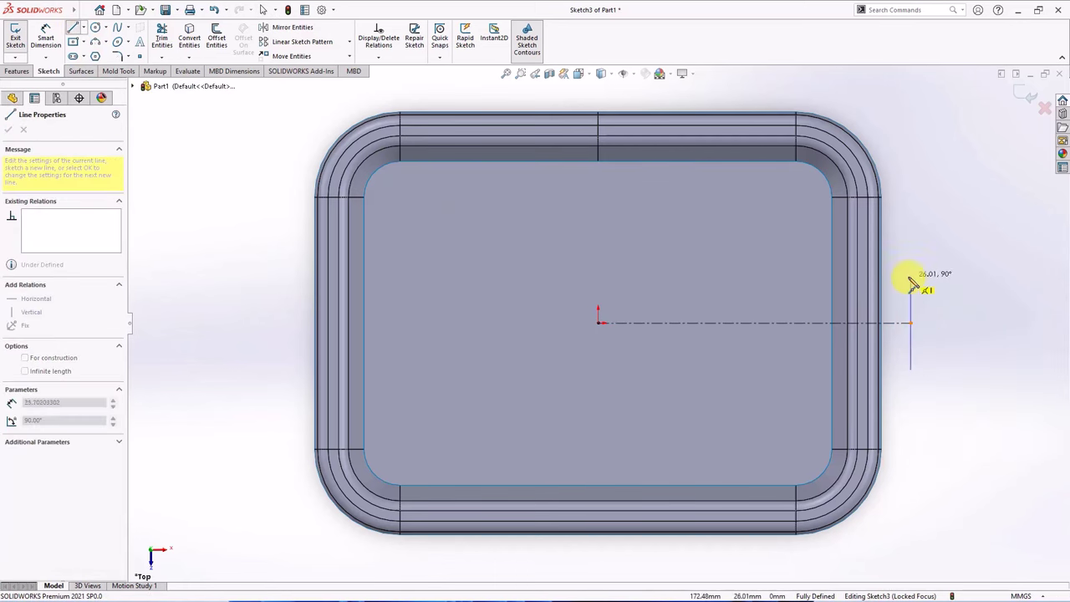
click(910, 263)
click(881, 198)
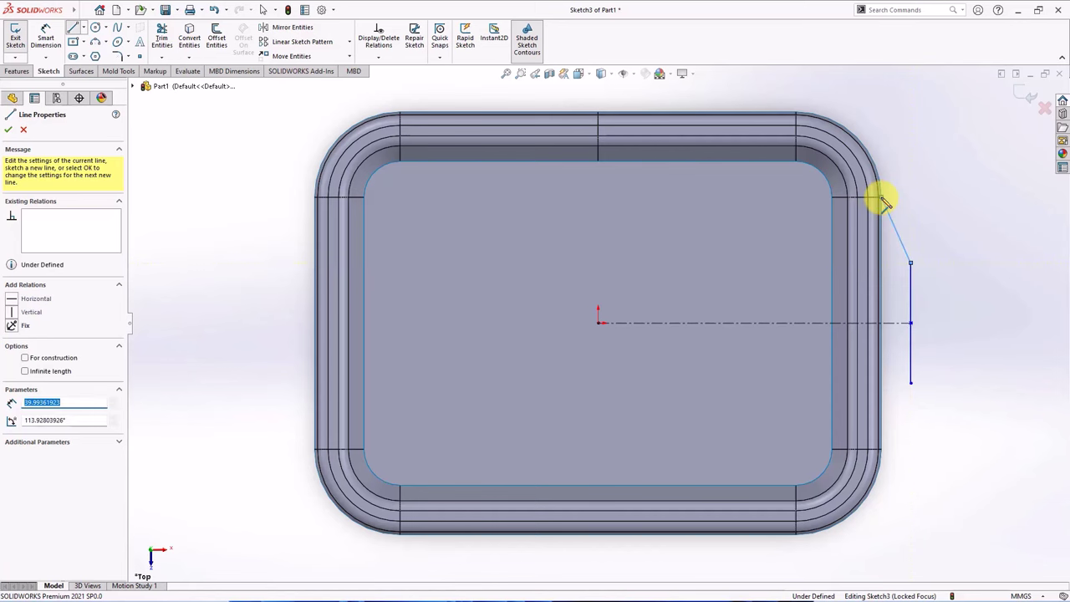
right_click(933, 209)
click(937, 208)
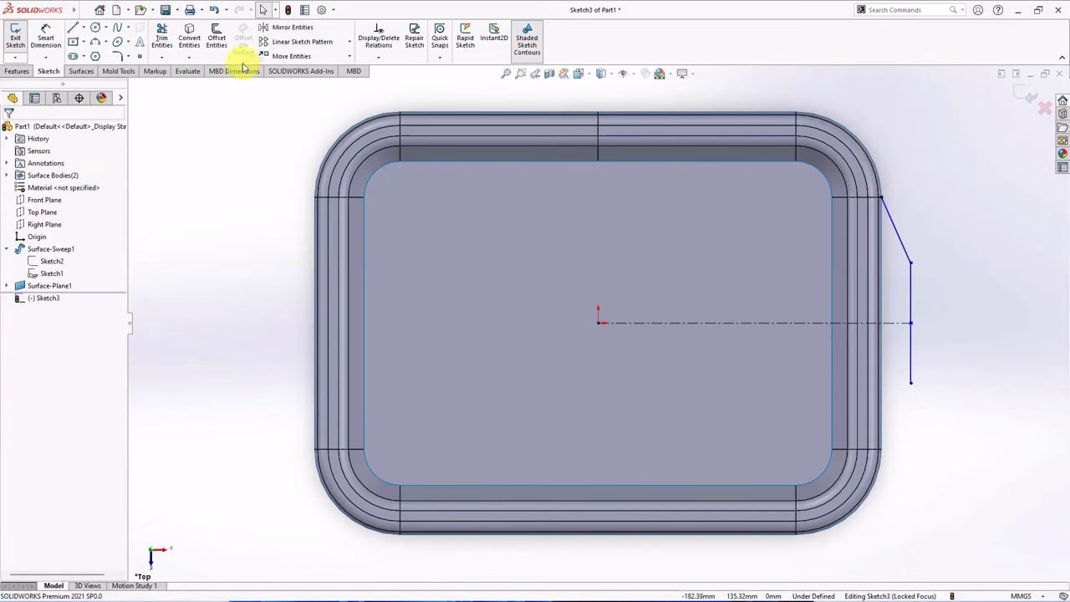
- Mirror the sloped line about the horizontal centerline
click(280, 28)
click(900, 247)
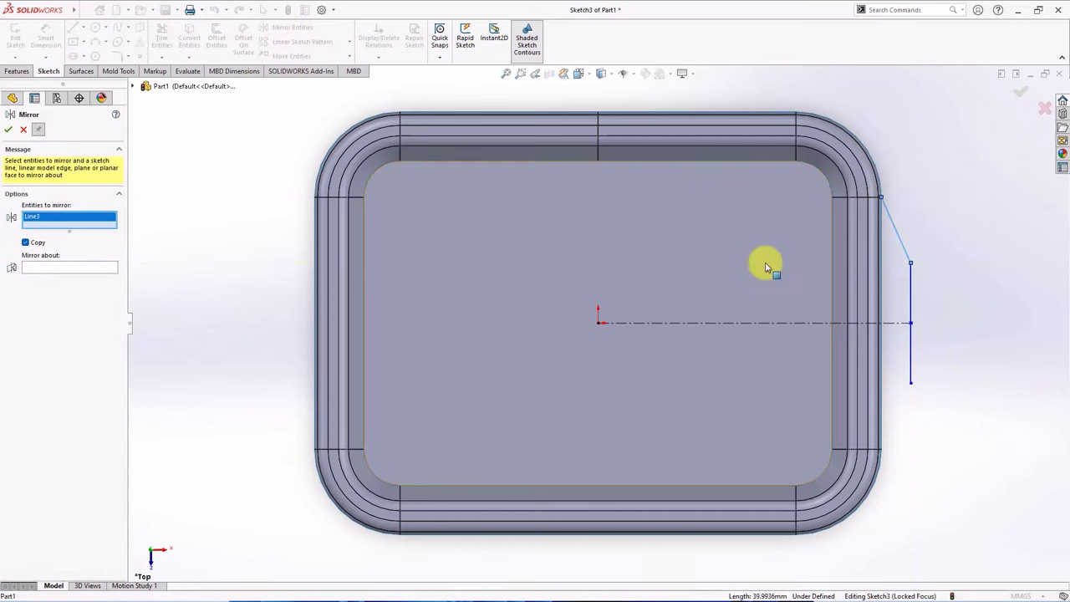
click(84, 266)
click(807, 324)
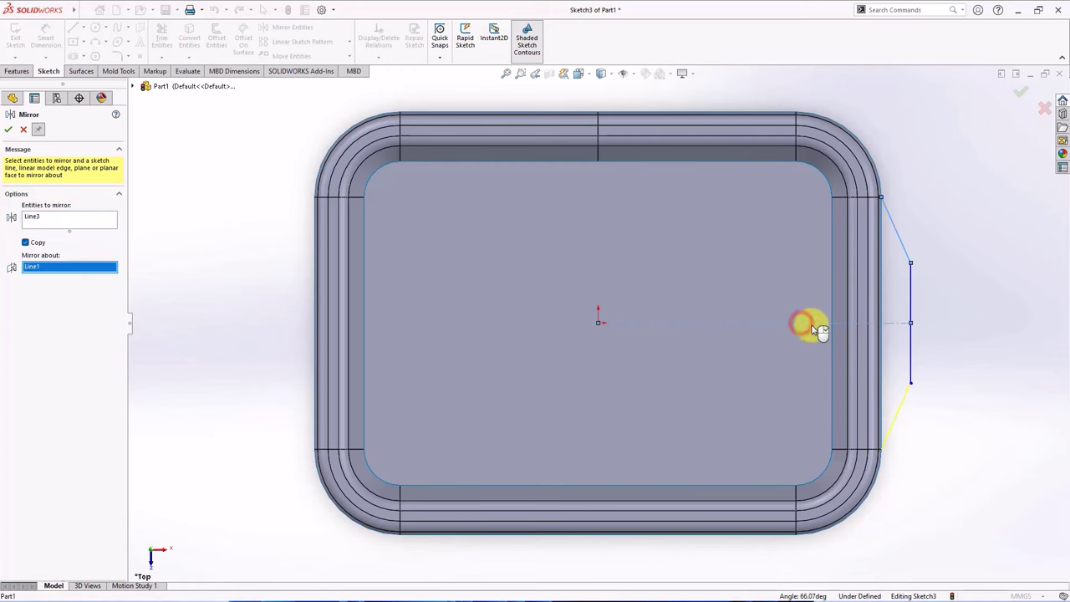
click(1018, 93)
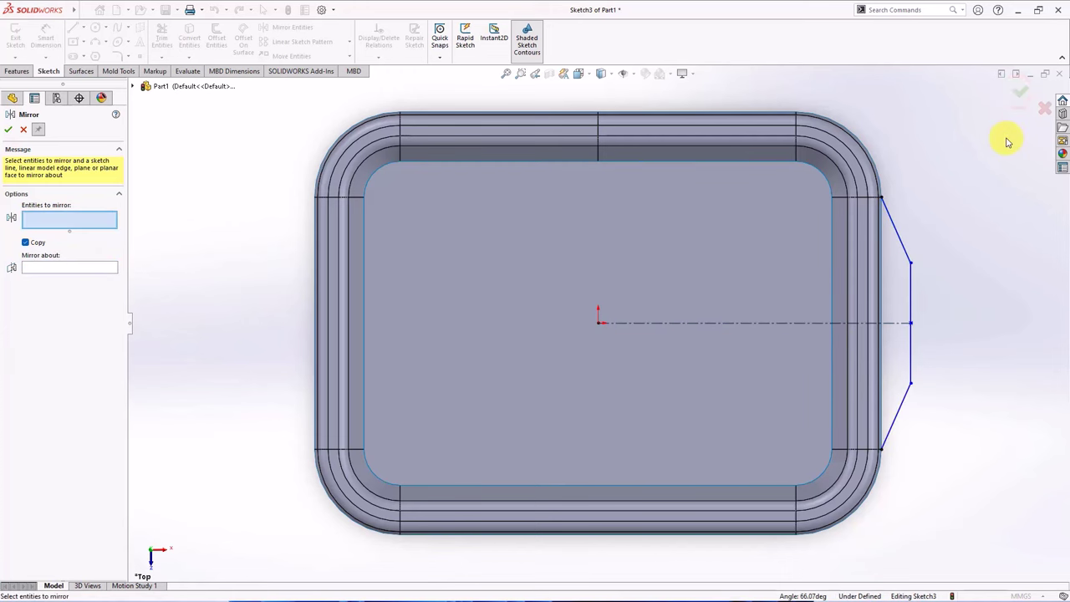
click(23, 131)
- Dimension the handle line 19 mm from the tray edge and its sloped side at 26°
click(911, 342)
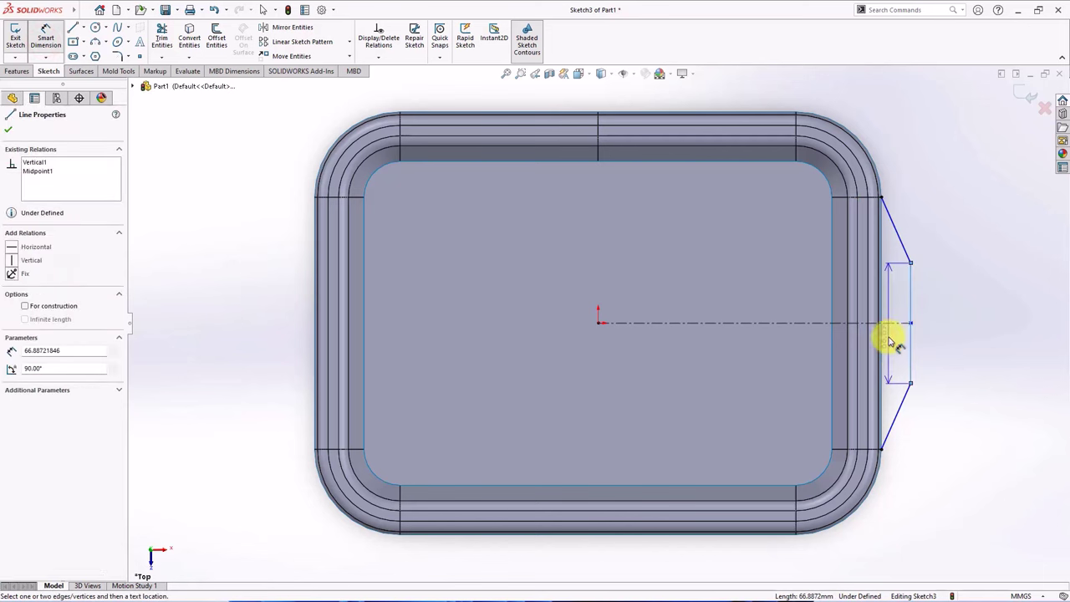
click(934, 341)
text(19)
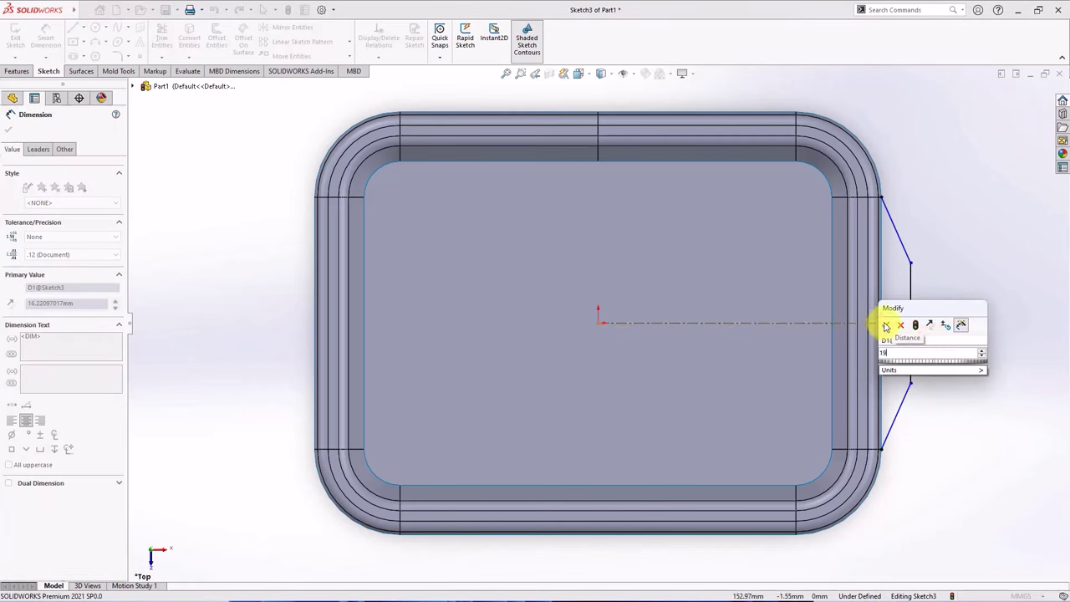
click(885, 325)
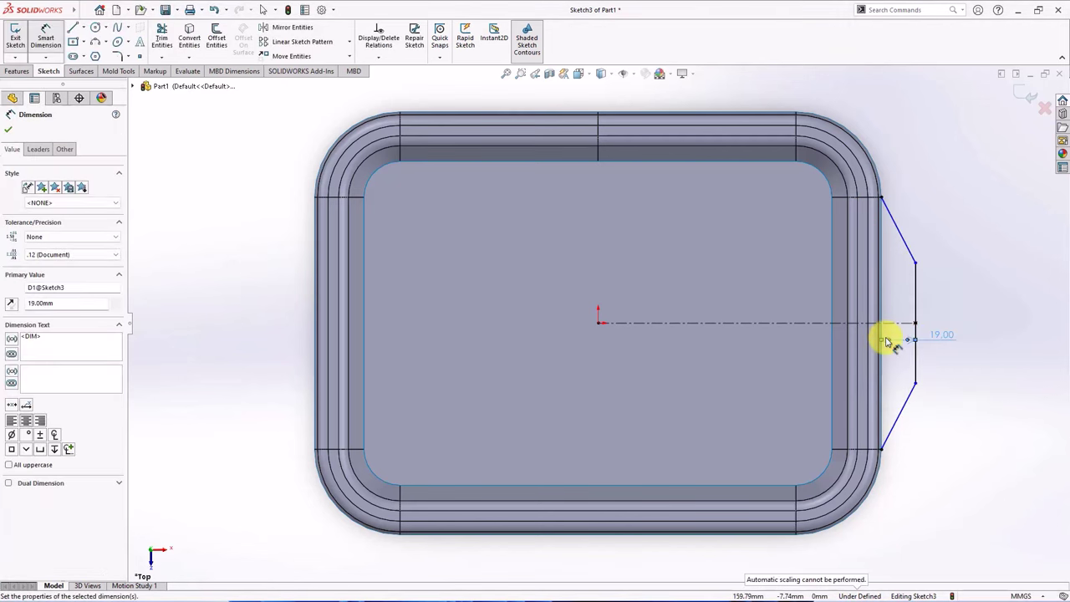
click(935, 410)
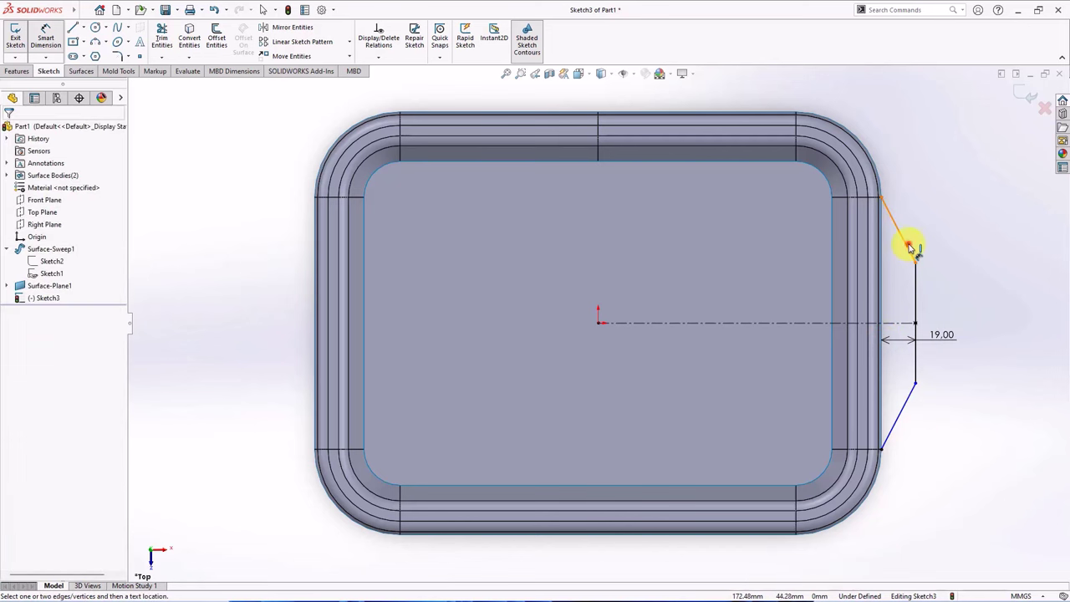
click(909, 246)
click(883, 282)
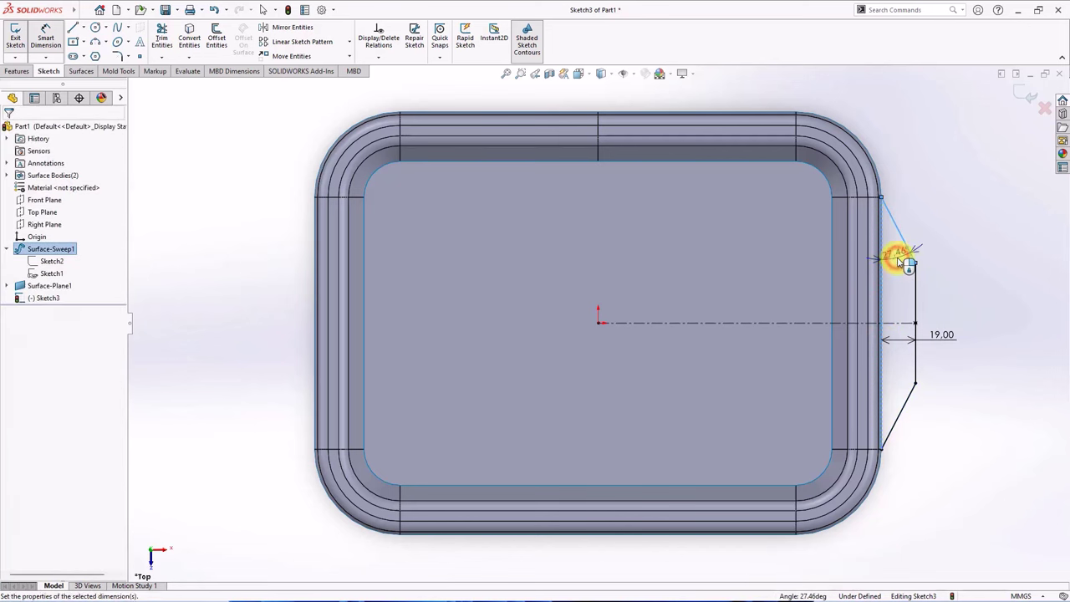
click(898, 261)
click(849, 244)
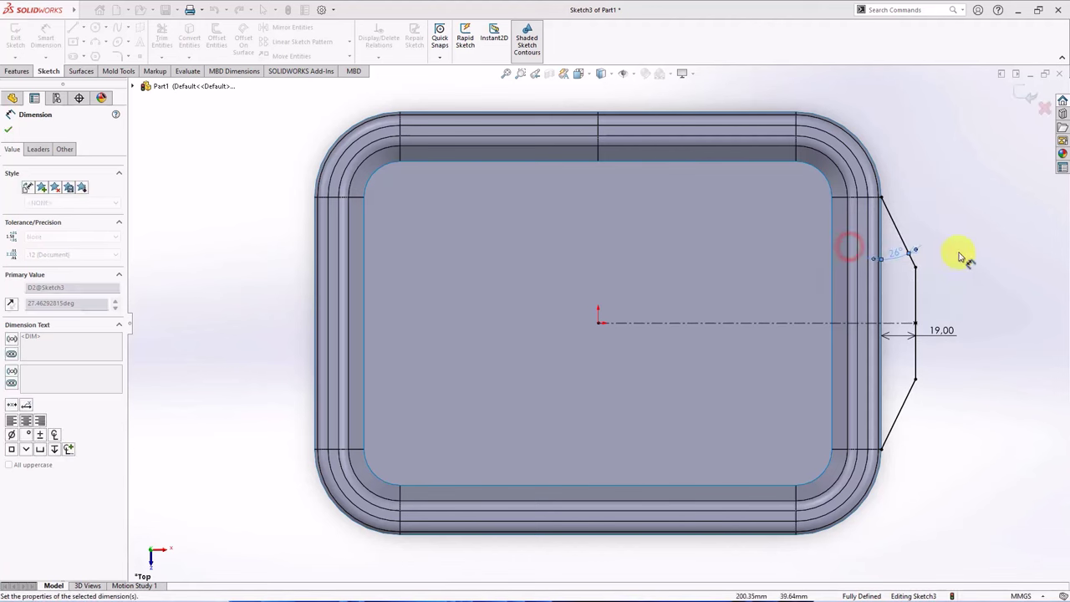
click(961, 254)
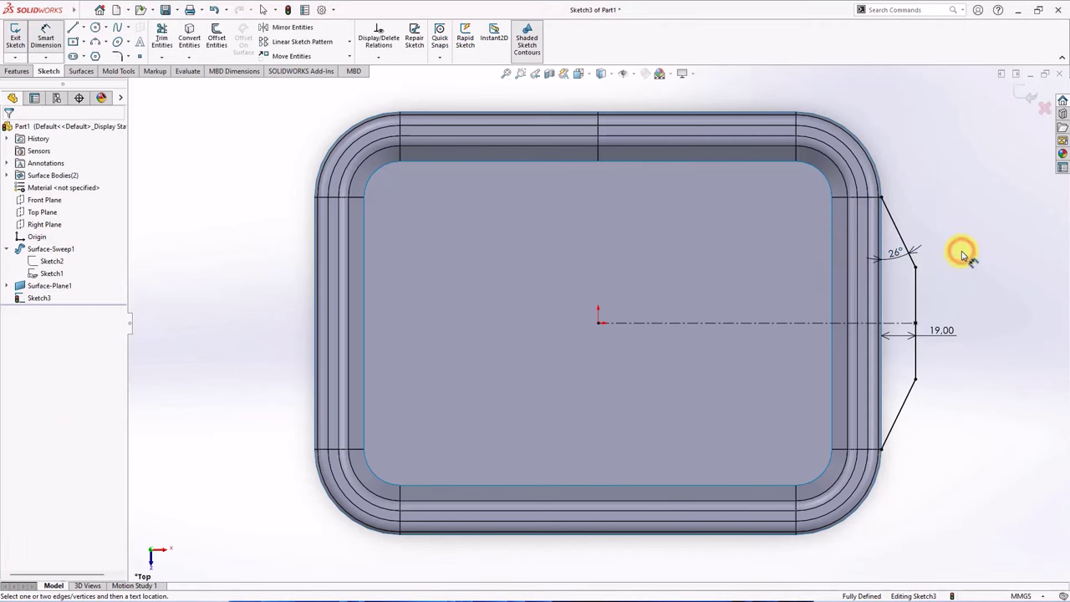
- Round the handle outline's two outer corners with R40 sketch fillets
click(117, 56)
key(Return)
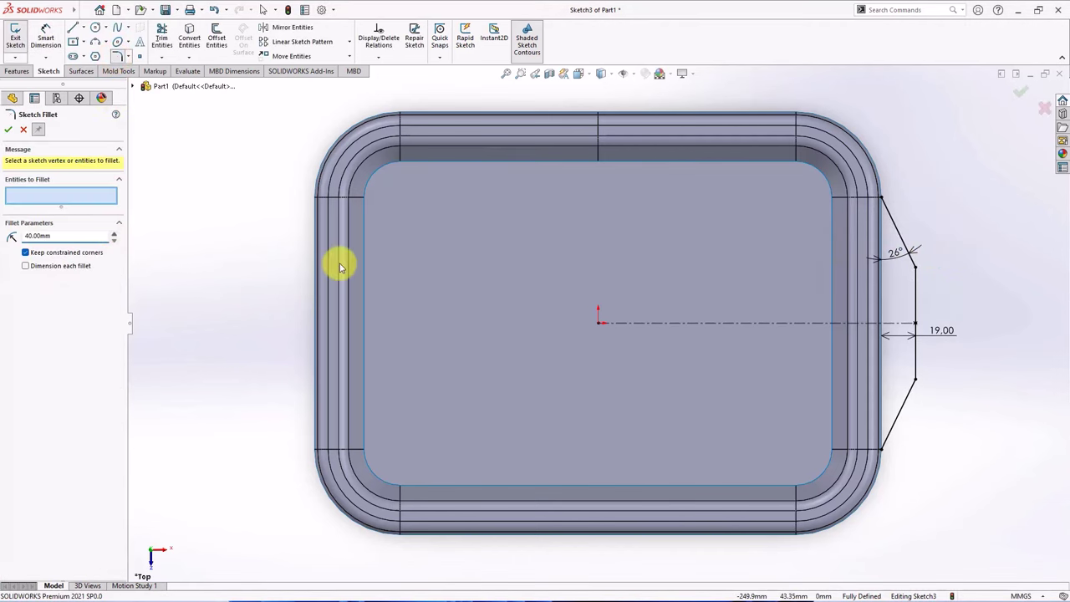
click(912, 267)
click(565, 315)
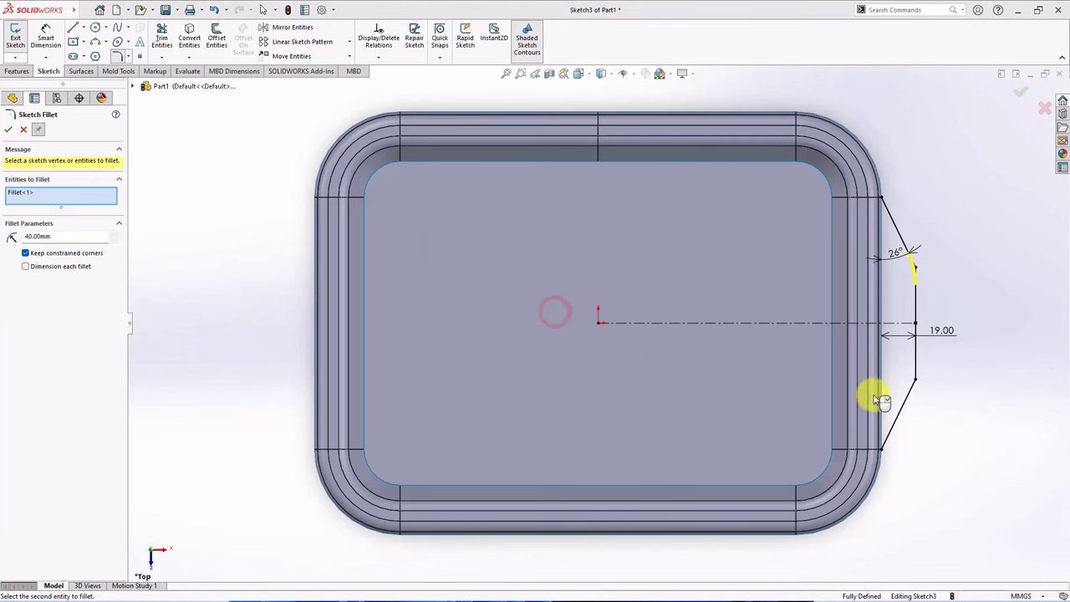
click(915, 382)
click(568, 315)
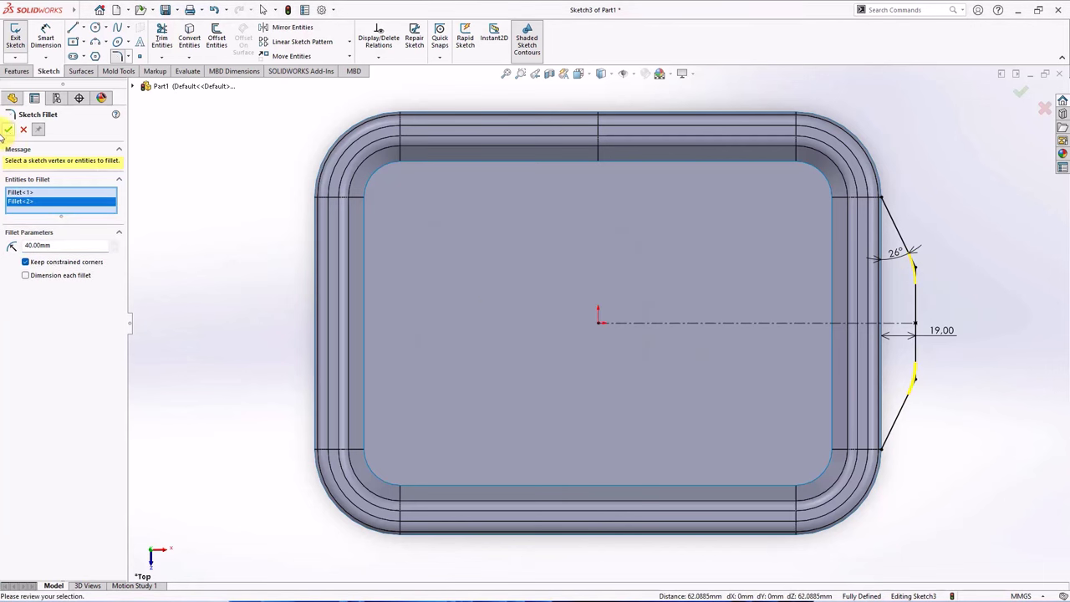
click(7, 131)
click(7, 130)
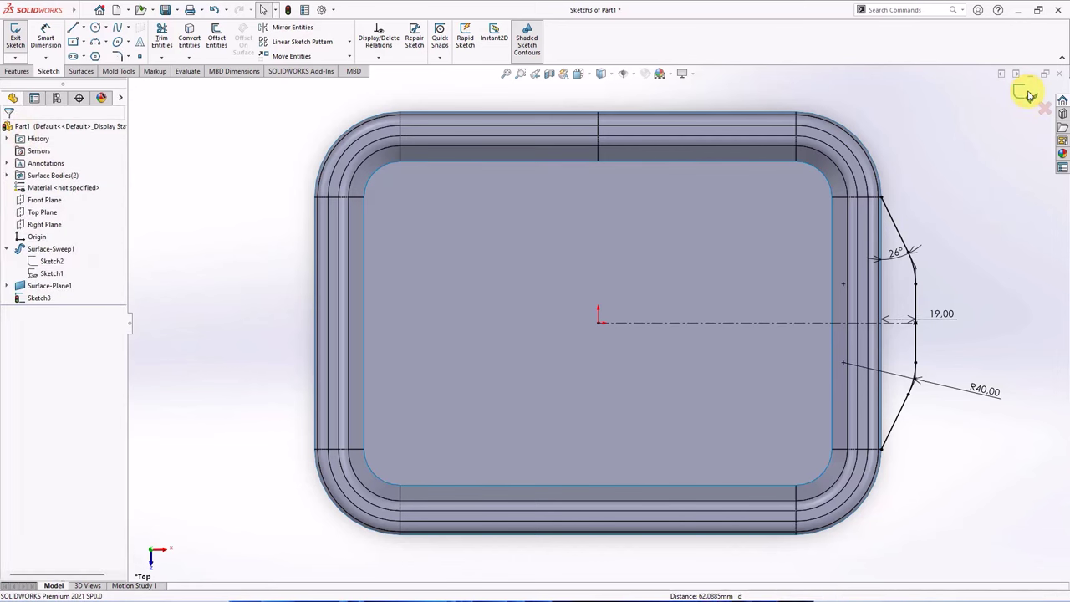
- On the Right Plane, draw a shallow three-point arc spanning between the two vertical lines
click(1028, 93)
middle_drag(706, 417, 702, 217)
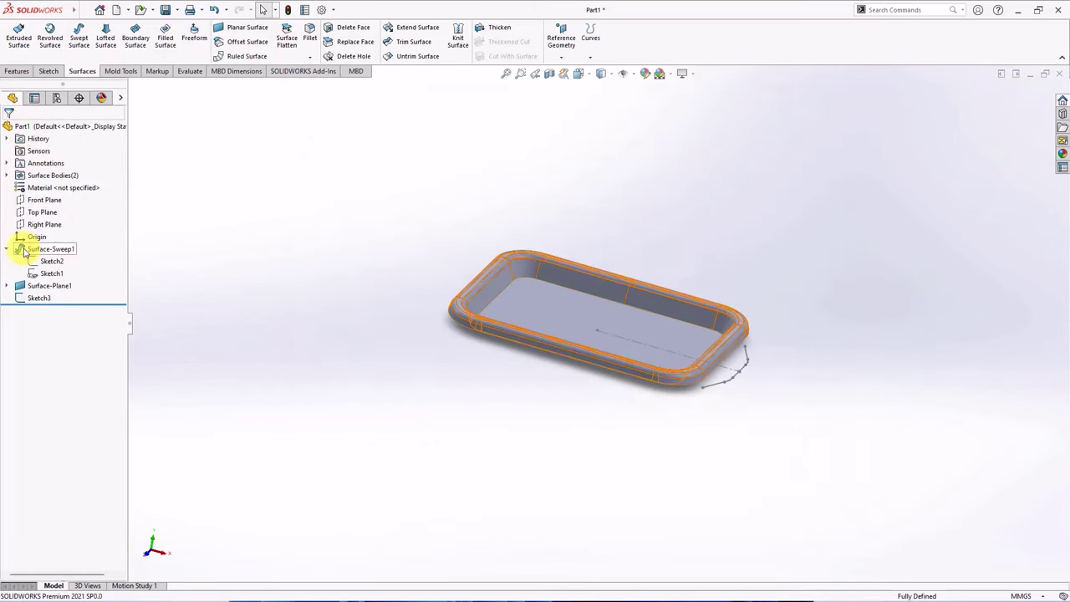
click(38, 224)
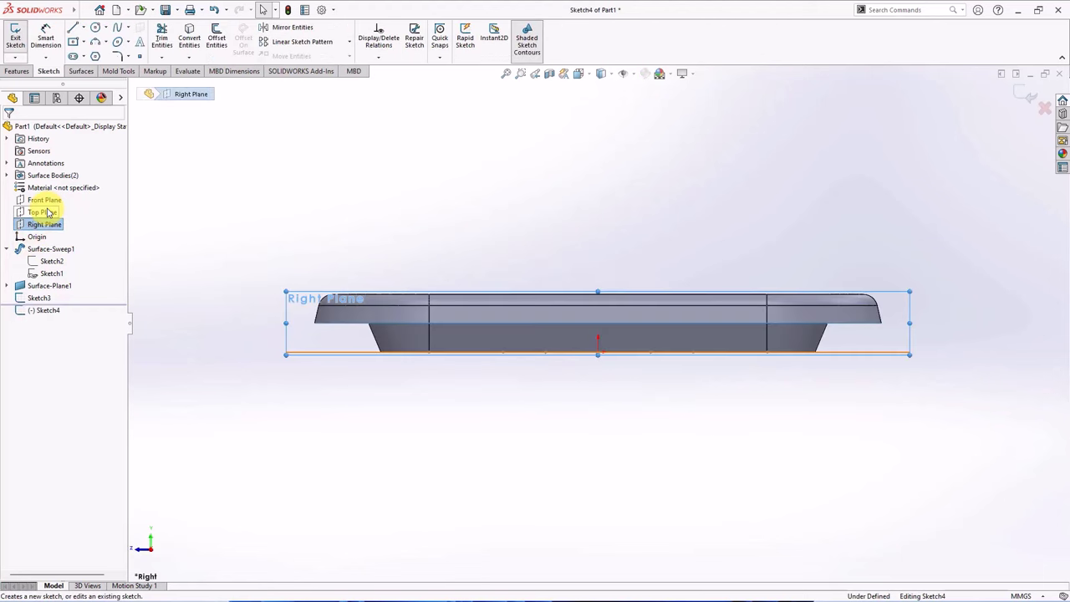
click(95, 42)
click(428, 323)
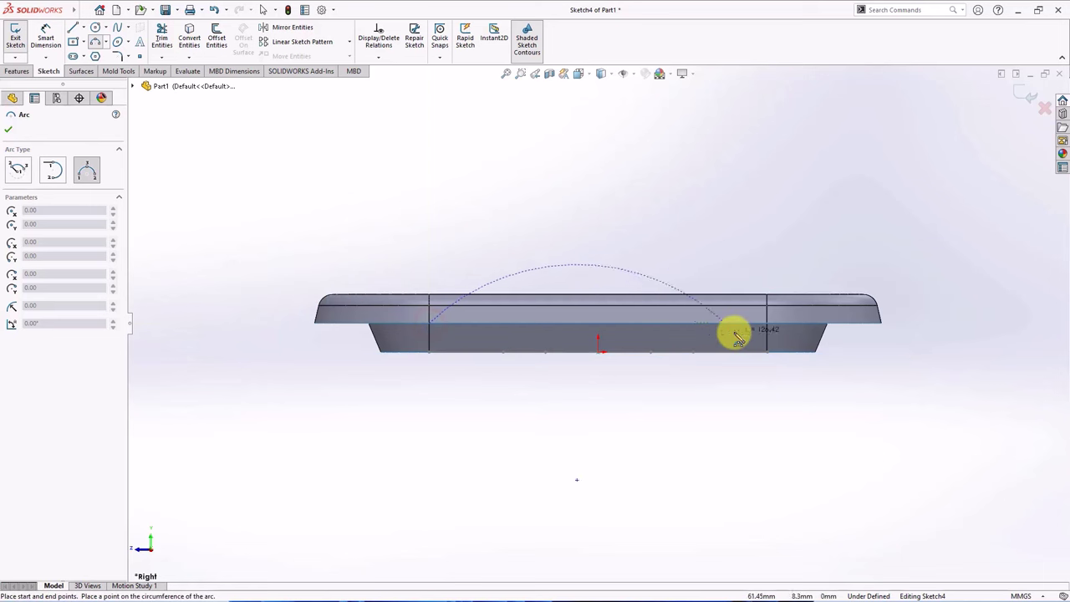
click(766, 323)
click(593, 299)
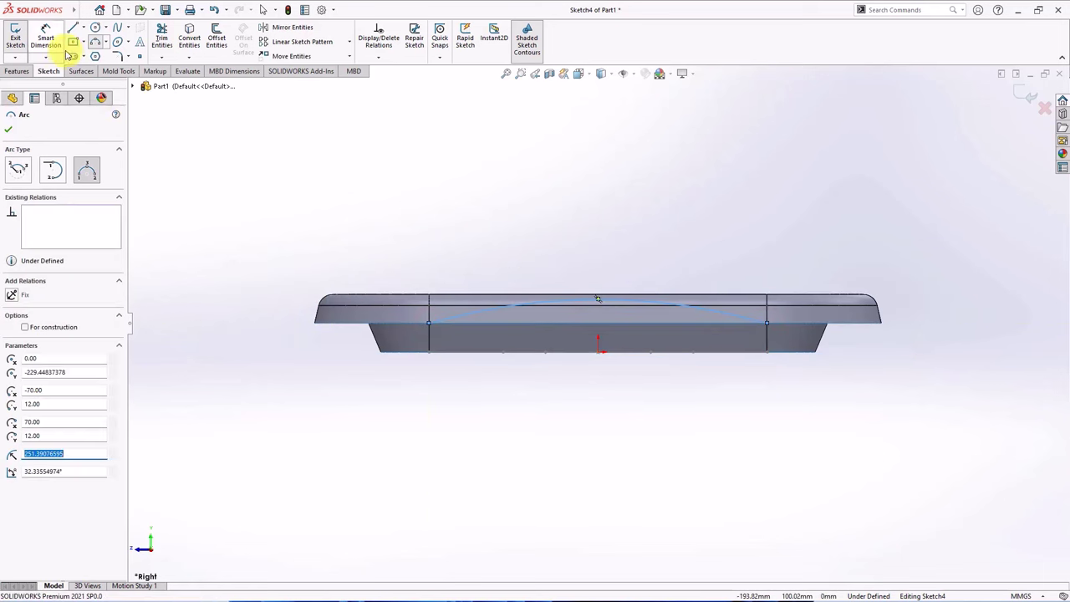
- Dimension the arc's bulge height so the arc is fully defined
click(46, 37)
click(599, 302)
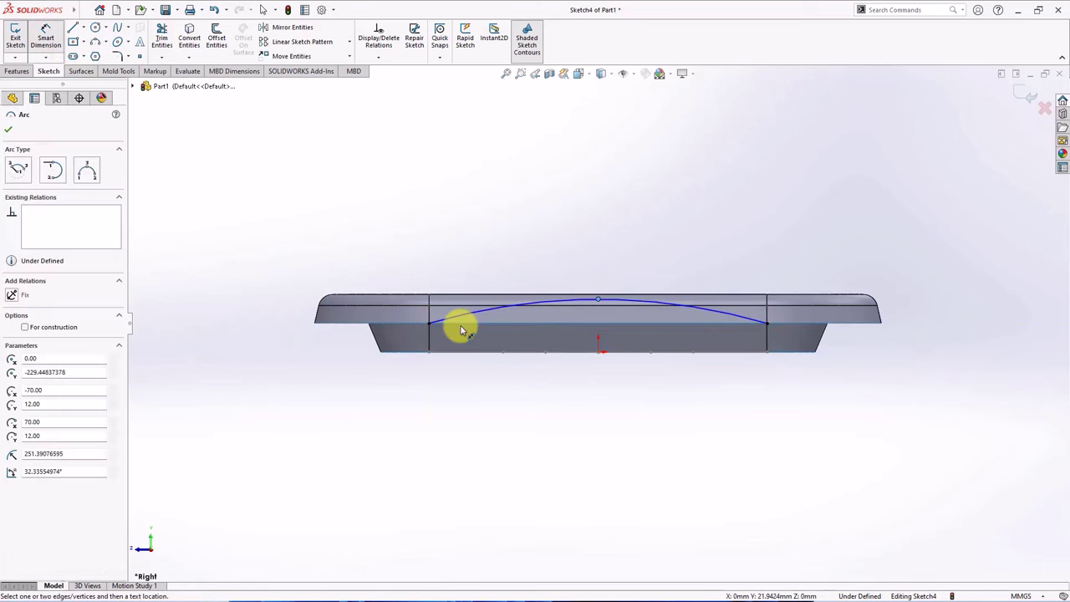
click(465, 327)
click(275, 308)
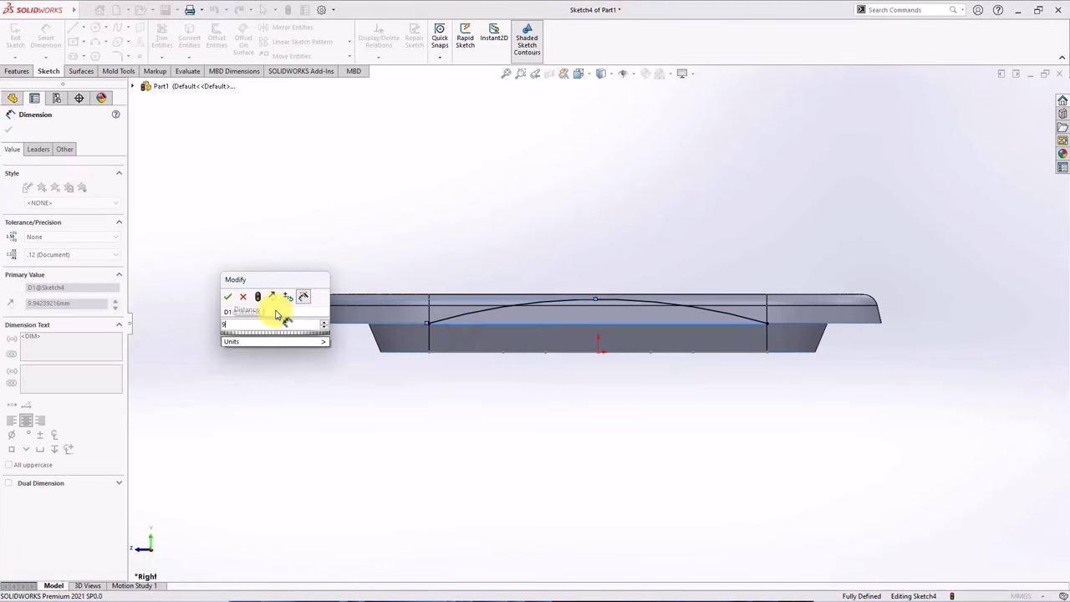
click(226, 298)
click(258, 239)
mouse_move(353, 239)
middle_down()
mouse_move(496, 231)
mouse_move(545, 286)
middle_up()
- Create Curve1 by projecting Sketch4 onto Sketch3 using the sketch-on-sketch option
click(1022, 92)
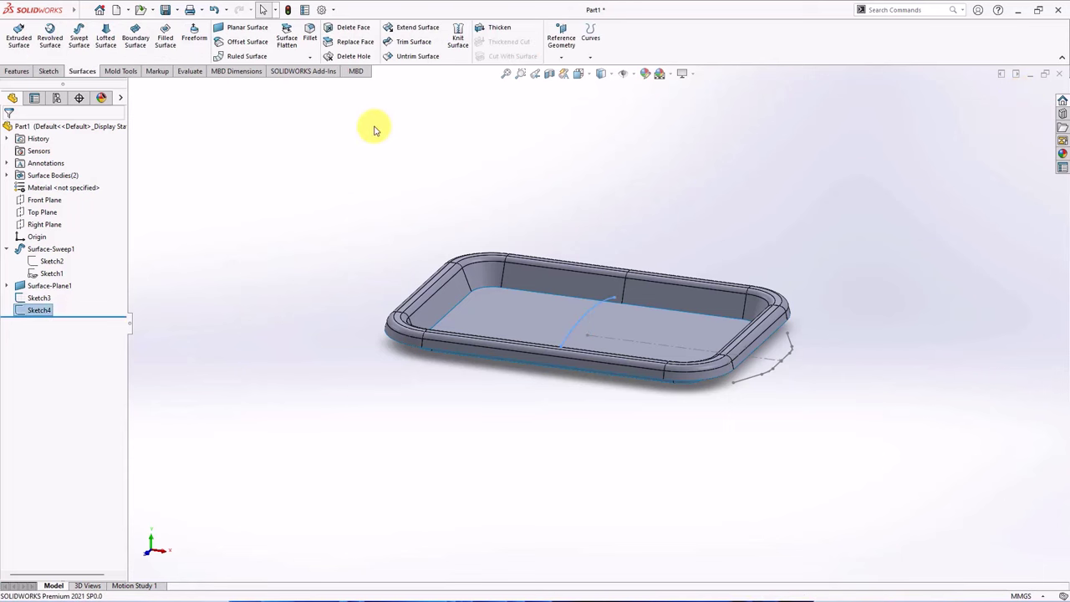
click(592, 51)
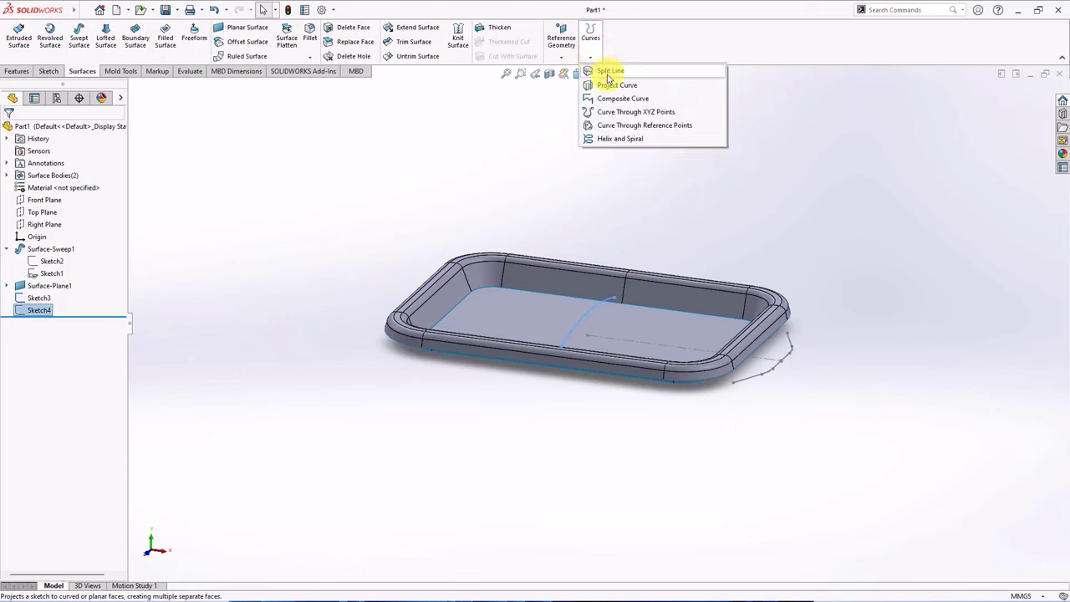
click(608, 85)
click(26, 183)
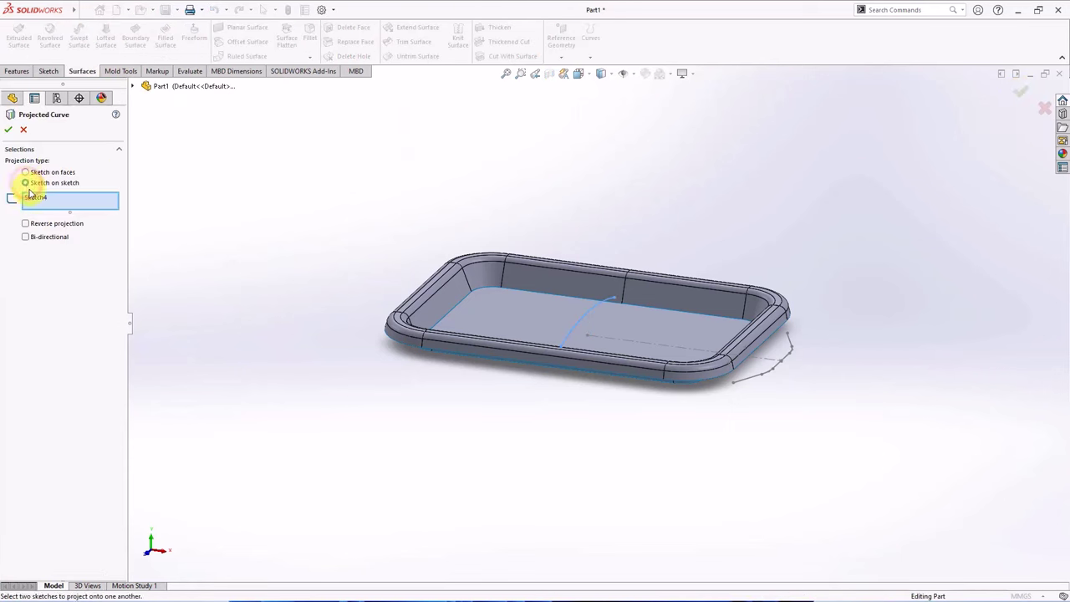
click(751, 381)
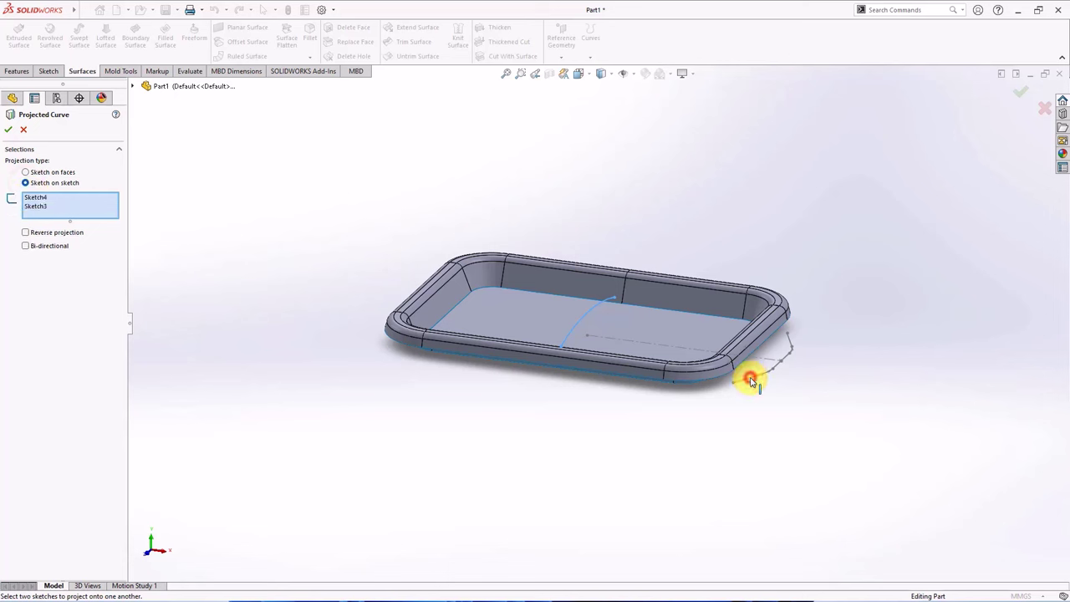
click(1022, 95)
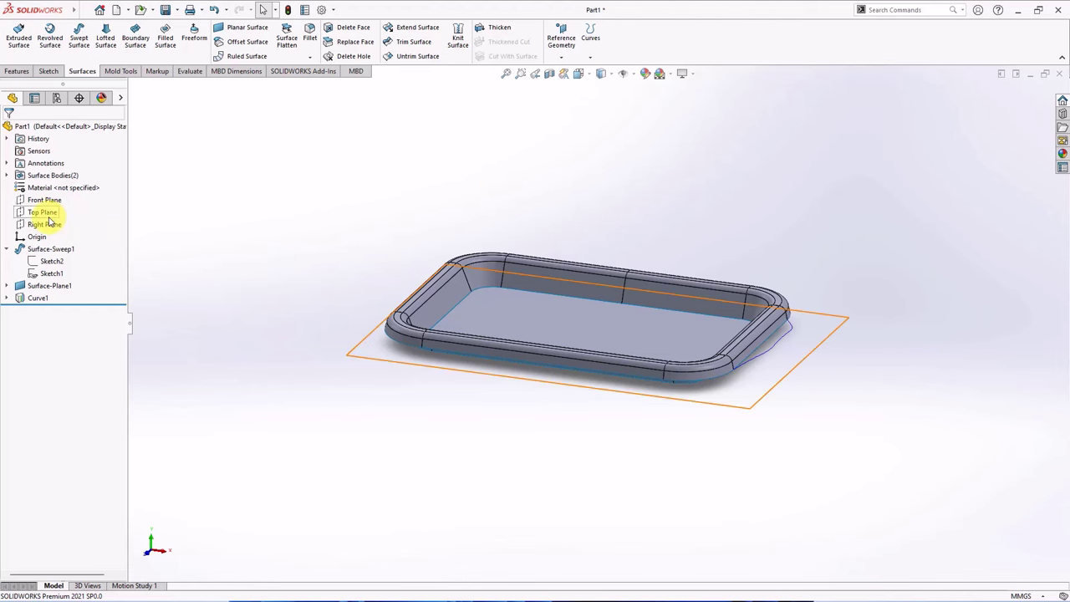
scroll(799, 382, down, 3)
middle_drag(799, 382, 715, 359)
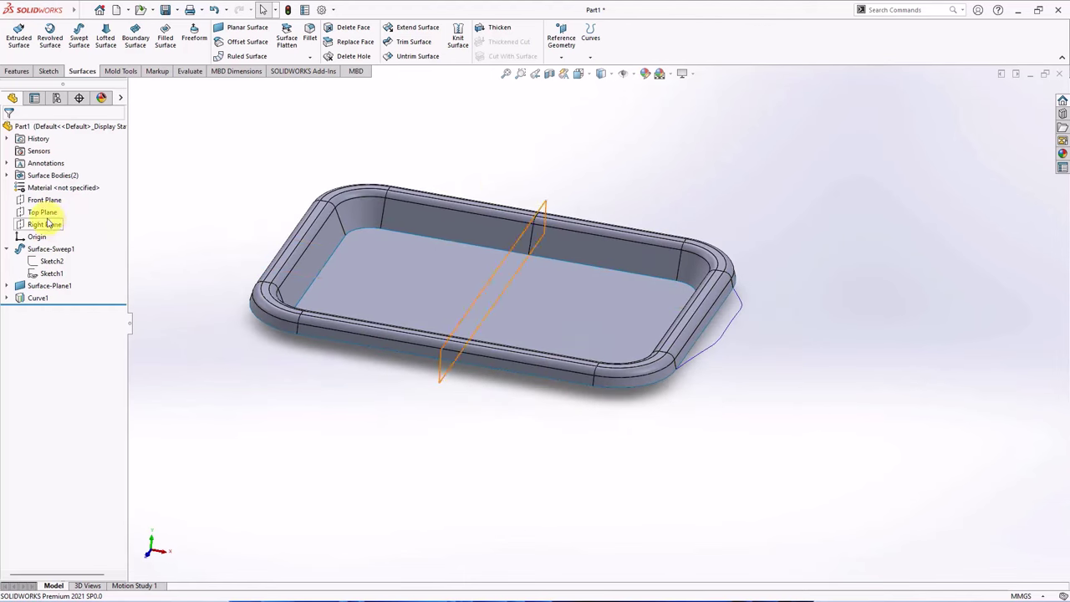
- On the Front Plane, sketch the handle lines from the tray's bottom edge, over the rim, toward the curve end
click(43, 200)
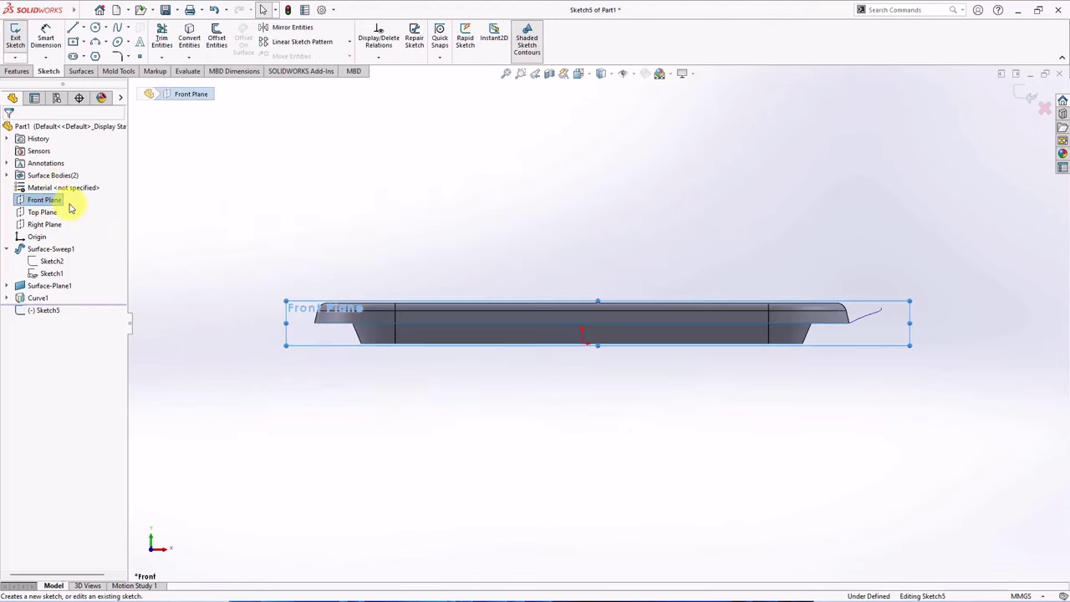
scroll(856, 341, down, 3)
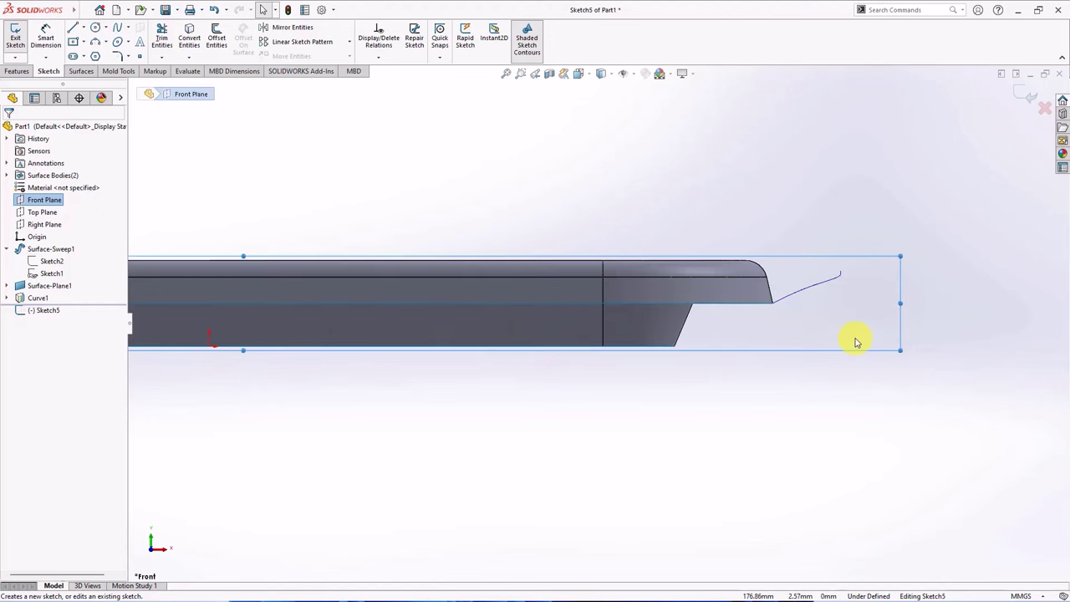
click(677, 343)
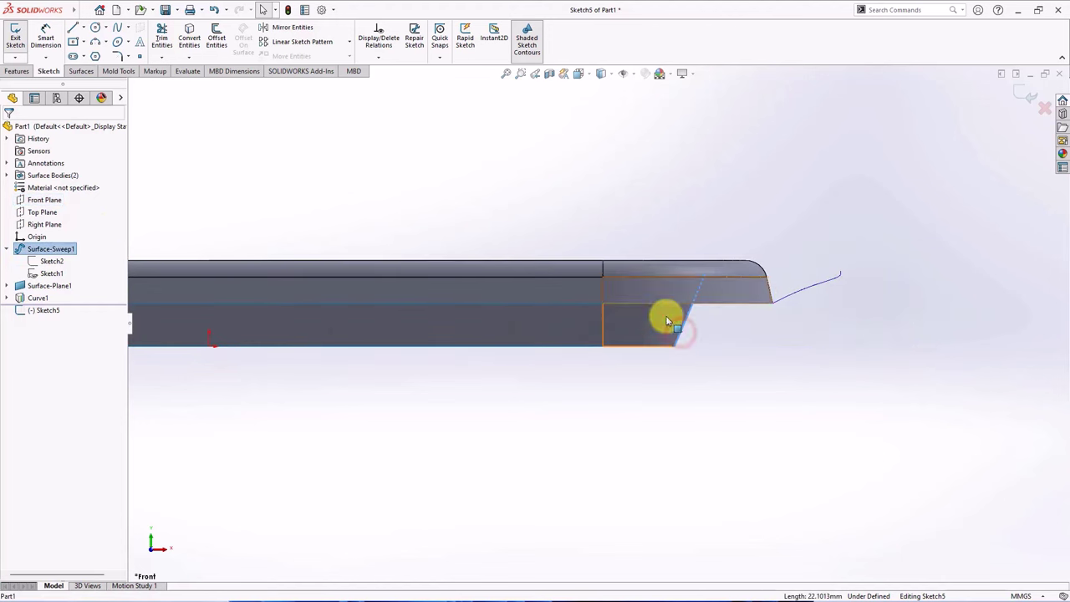
drag(707, 275, 730, 215)
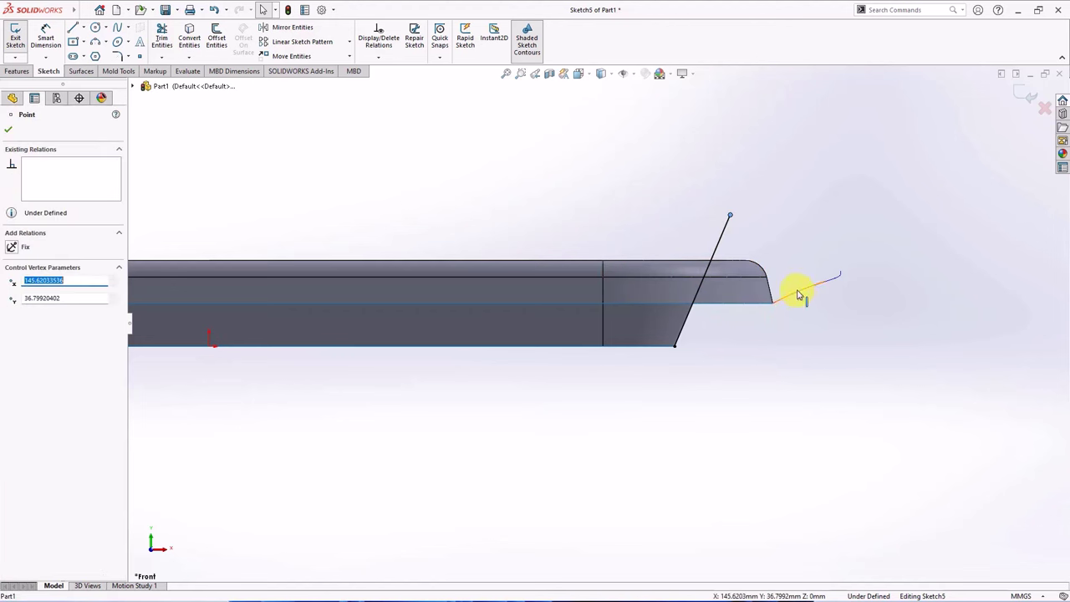
click(73, 28)
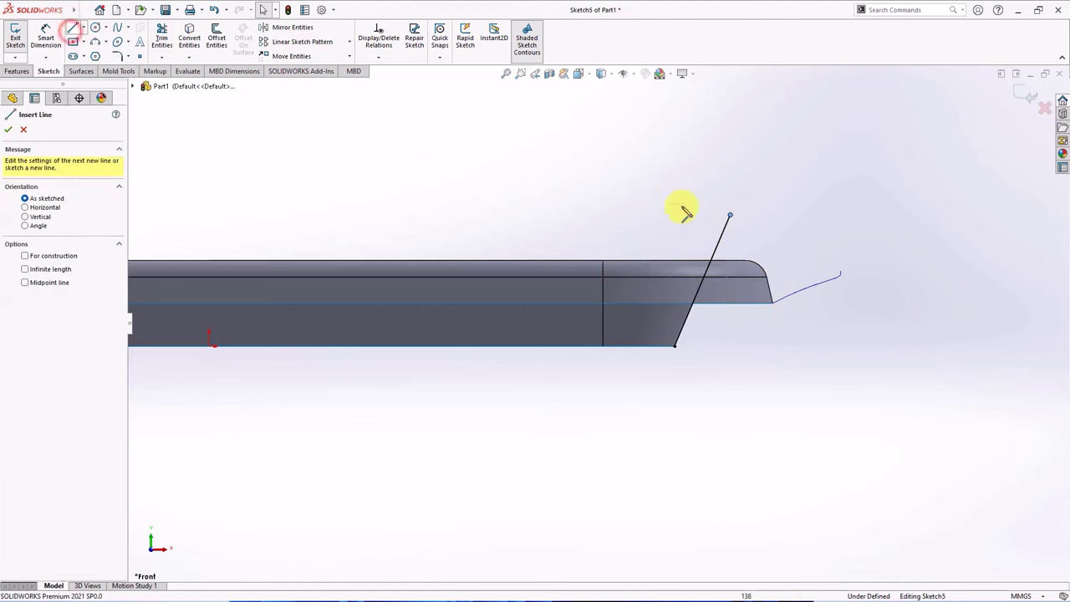
click(729, 215)
click(800, 215)
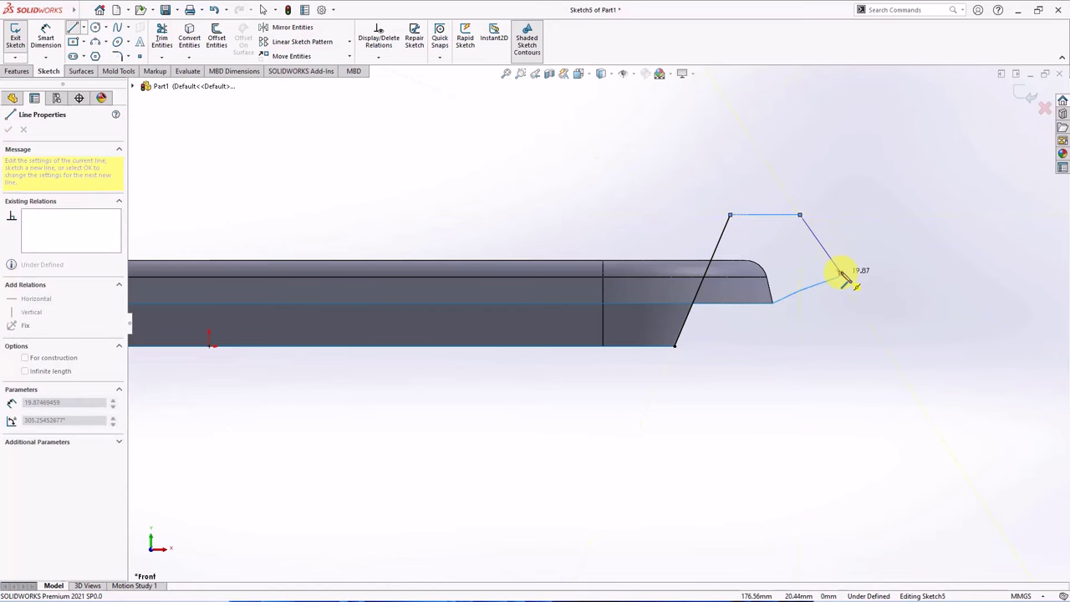
click(845, 276)
right_click(846, 274)
click(869, 277)
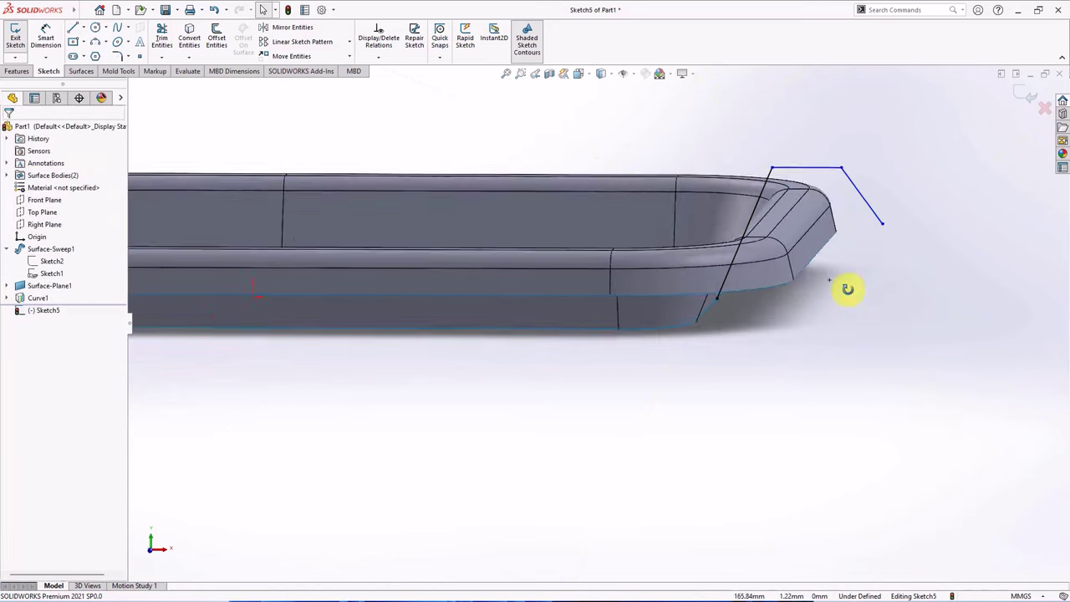
- Pierce the outline's loose end point onto Curve1, then return to the front view
middle_drag(847, 287, 937, 217)
click(915, 199)
ctrl+click(916, 198)
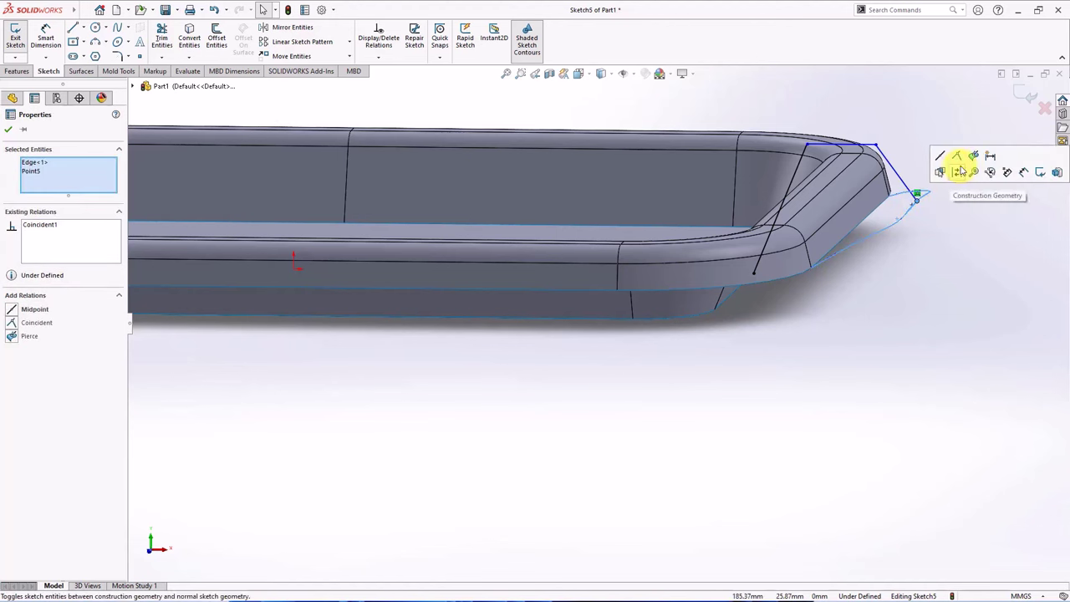
click(973, 159)
key(ctrl+1)
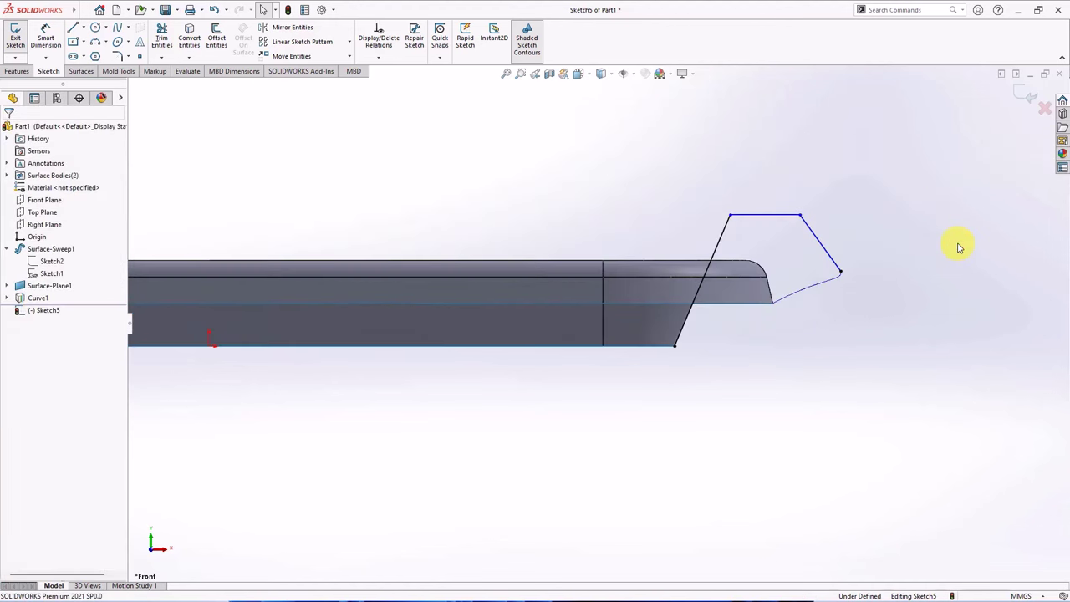
- Dimension the handle's top line 13 mm above the tray rim edge
click(50, 38)
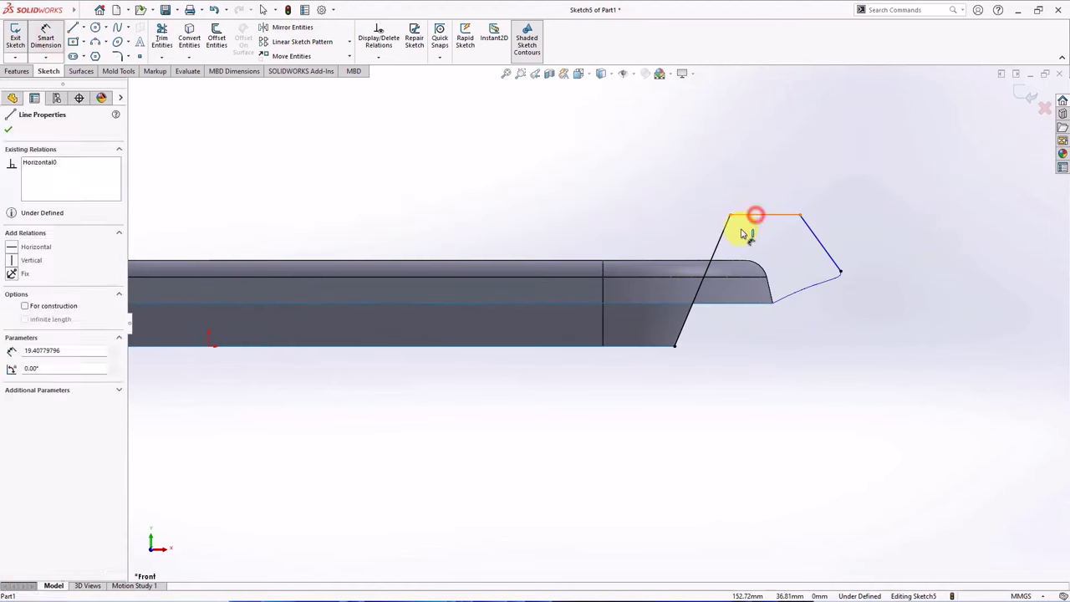
click(754, 216)
click(702, 264)
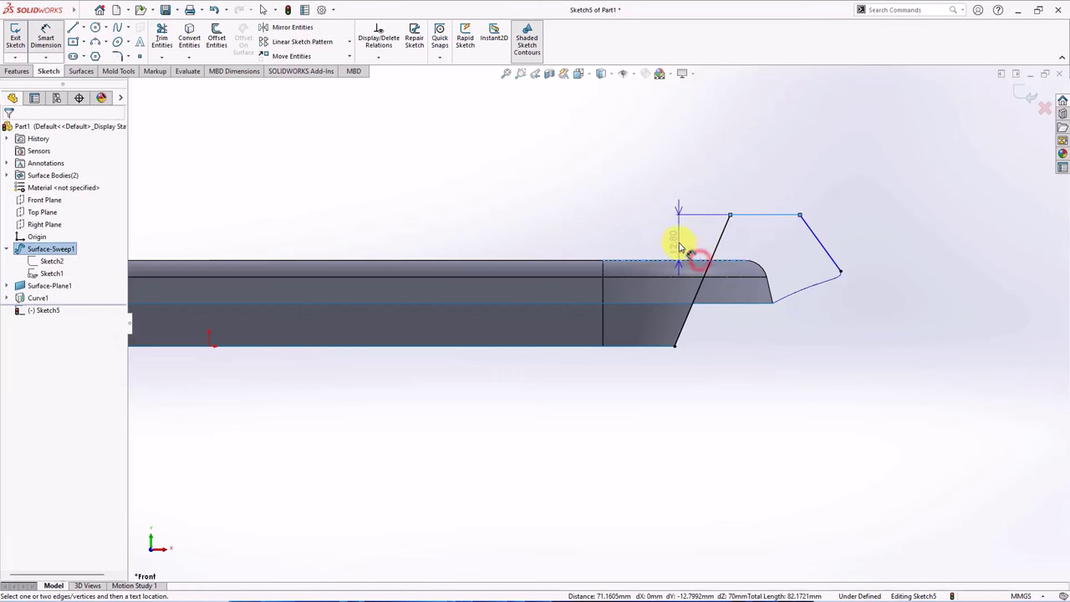
click(681, 241)
text(13)
click(629, 224)
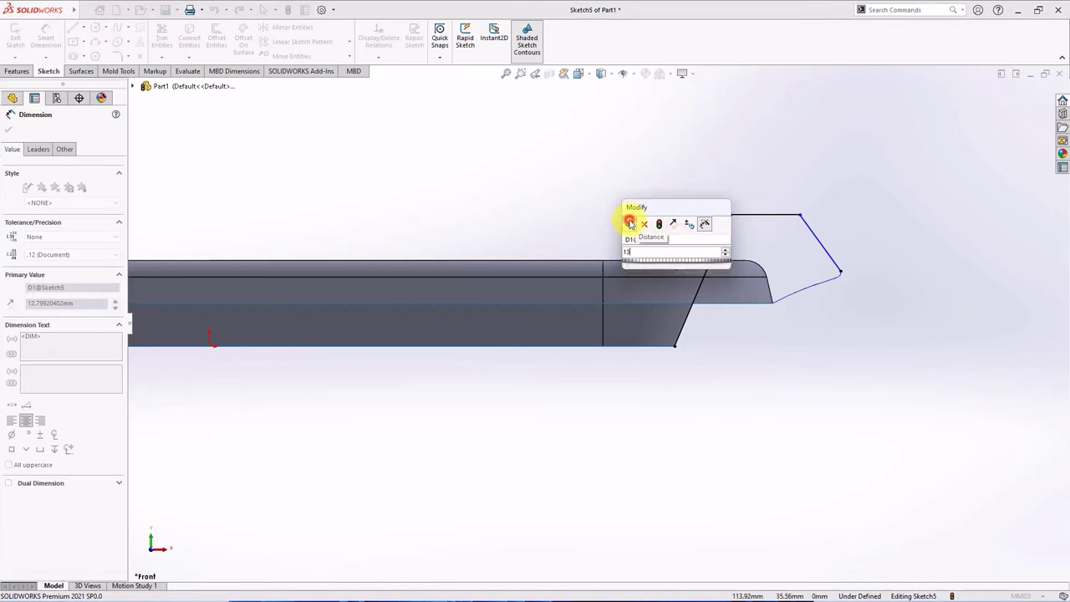
click(882, 233)
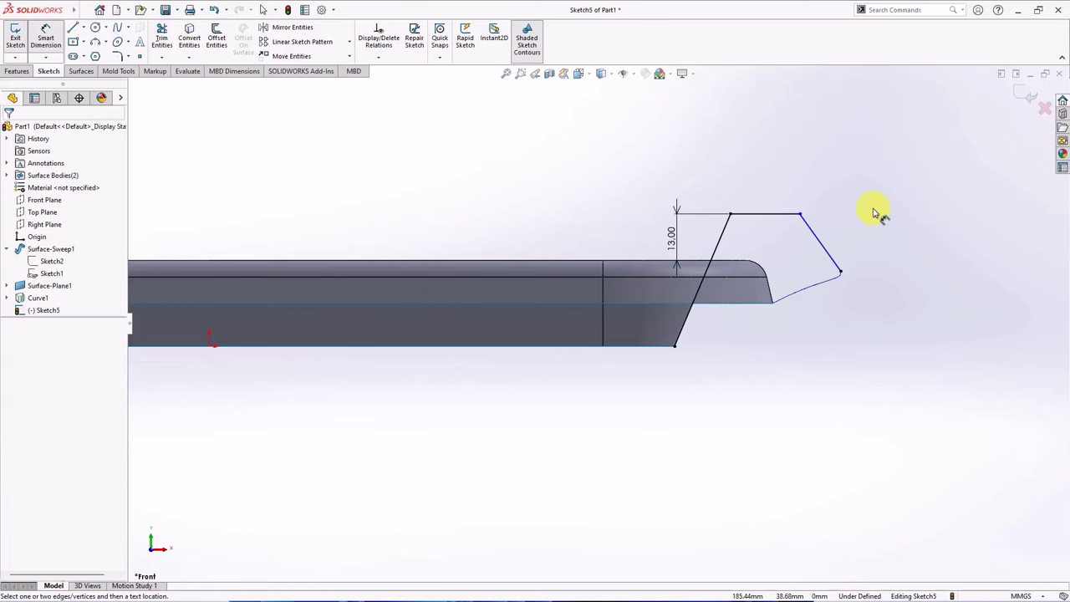
- Add a Parallel relation between the handle's right slanted line and the tray edge
right_click(877, 210)
click(890, 237)
click(379, 57)
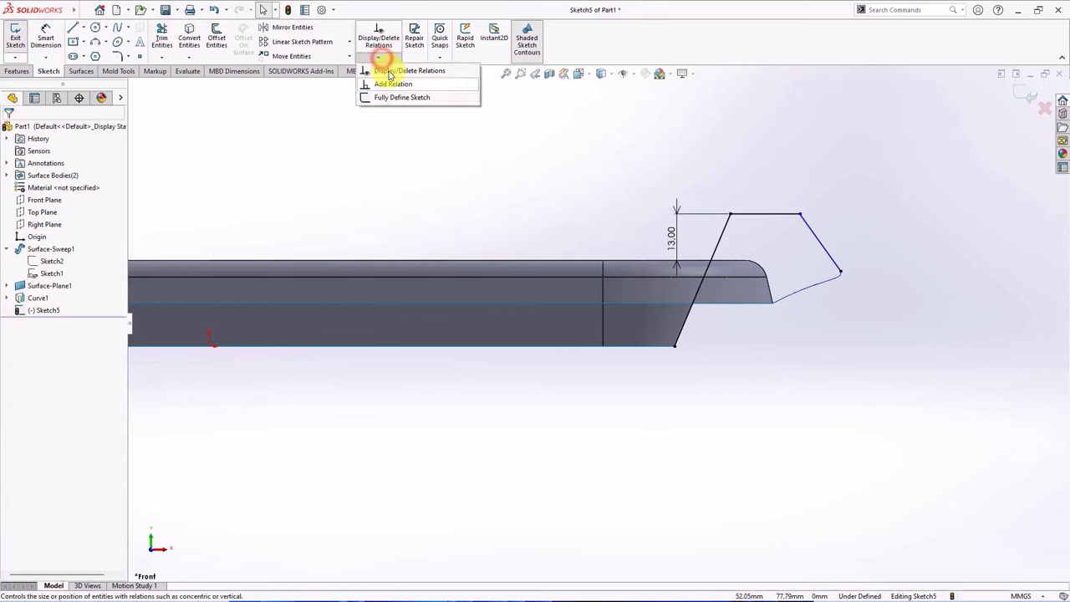
click(389, 82)
click(814, 236)
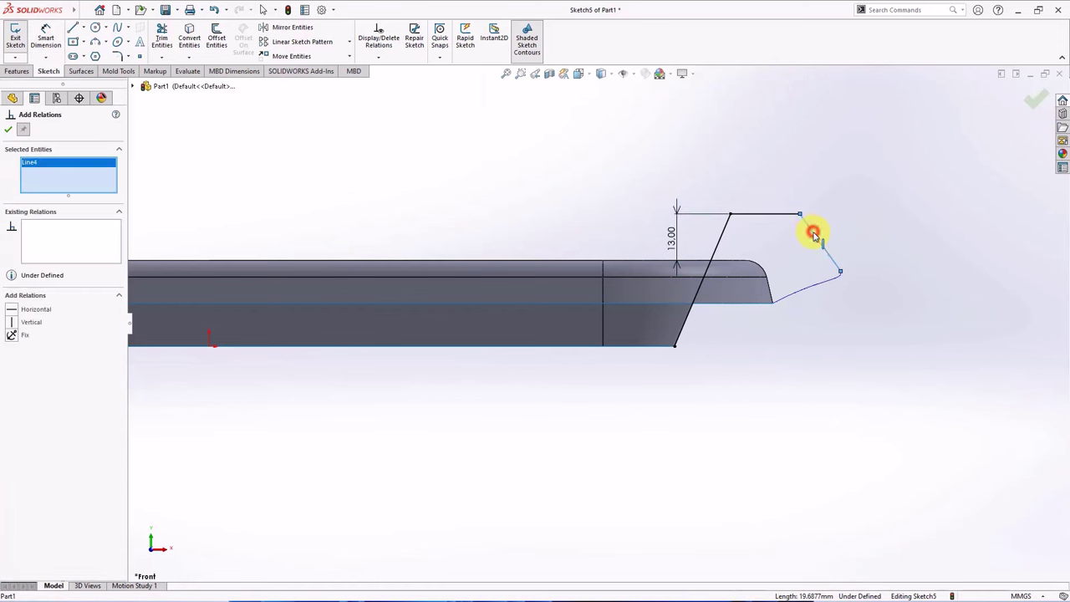
click(771, 288)
click(12, 336)
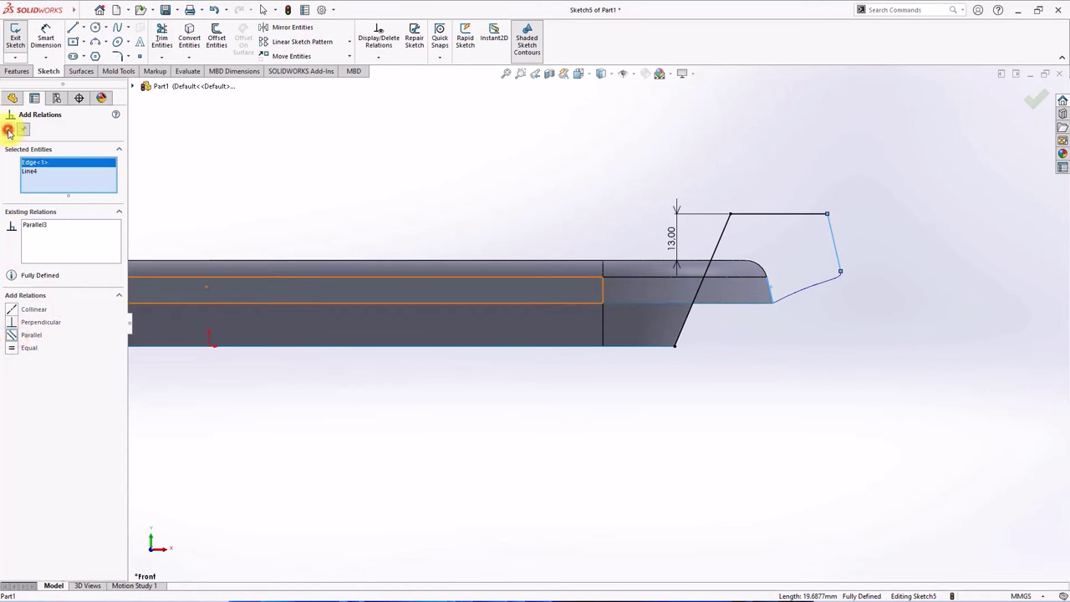
- Fillet the left top corner at R20 and the right top corner at R12.5, then exit Sketch5
click(8, 131)
click(117, 56)
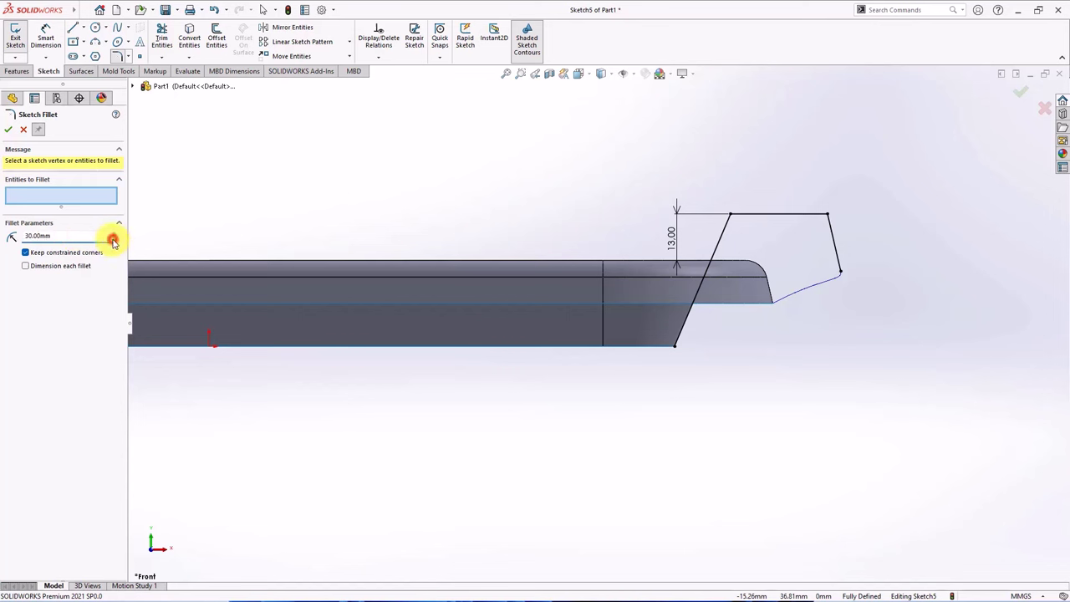
click(731, 217)
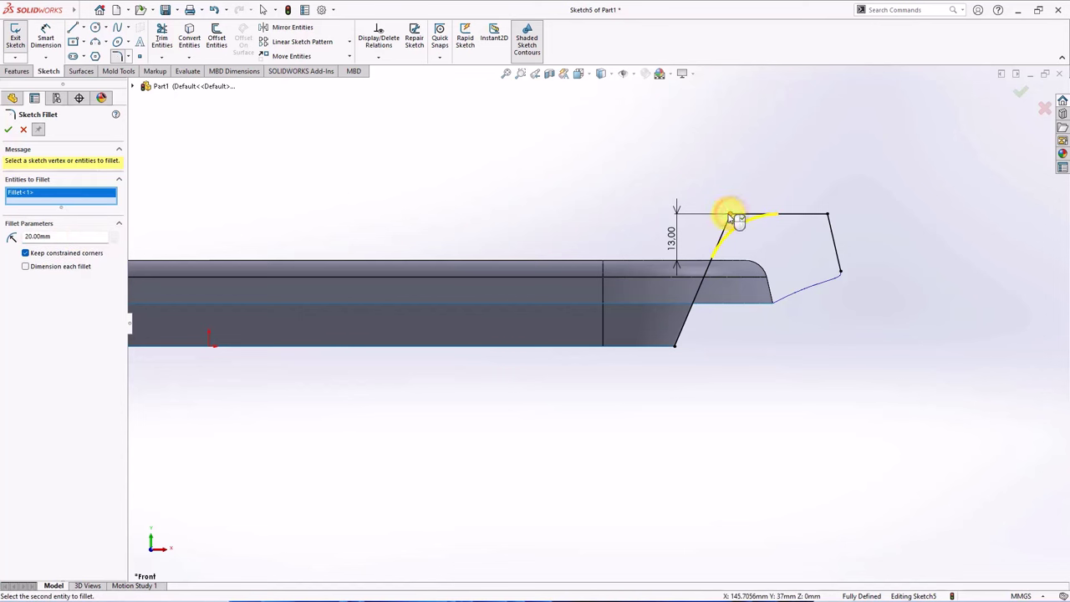
click(8, 130)
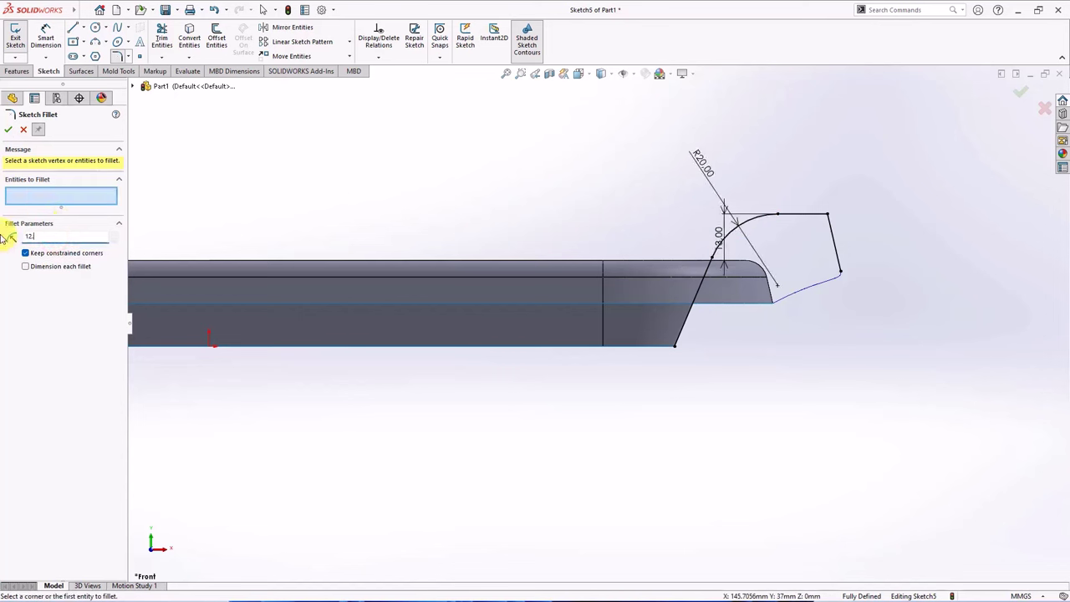
click(827, 218)
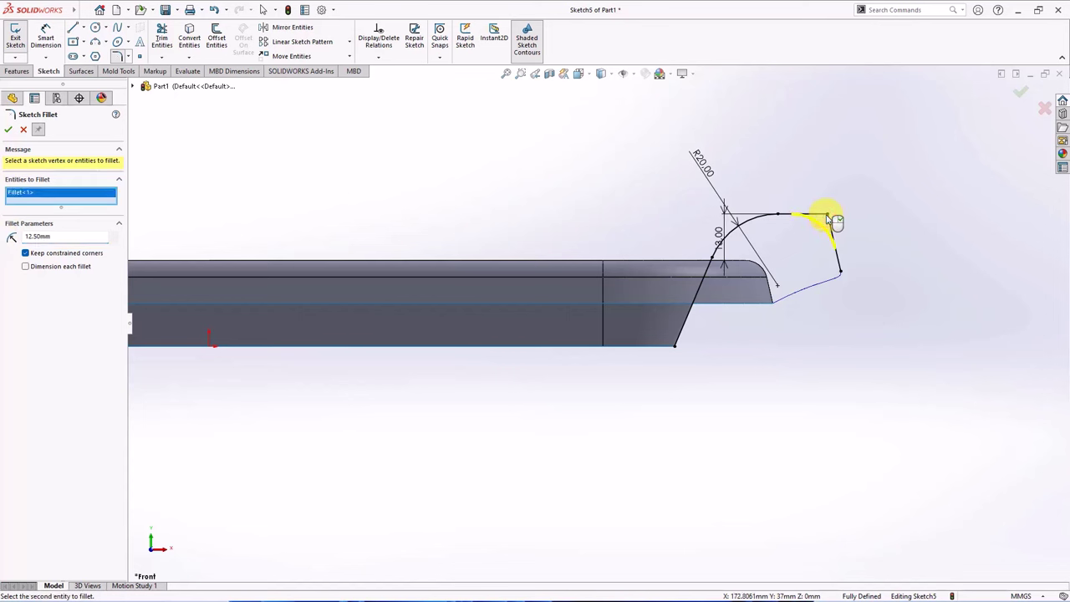
click(1019, 96)
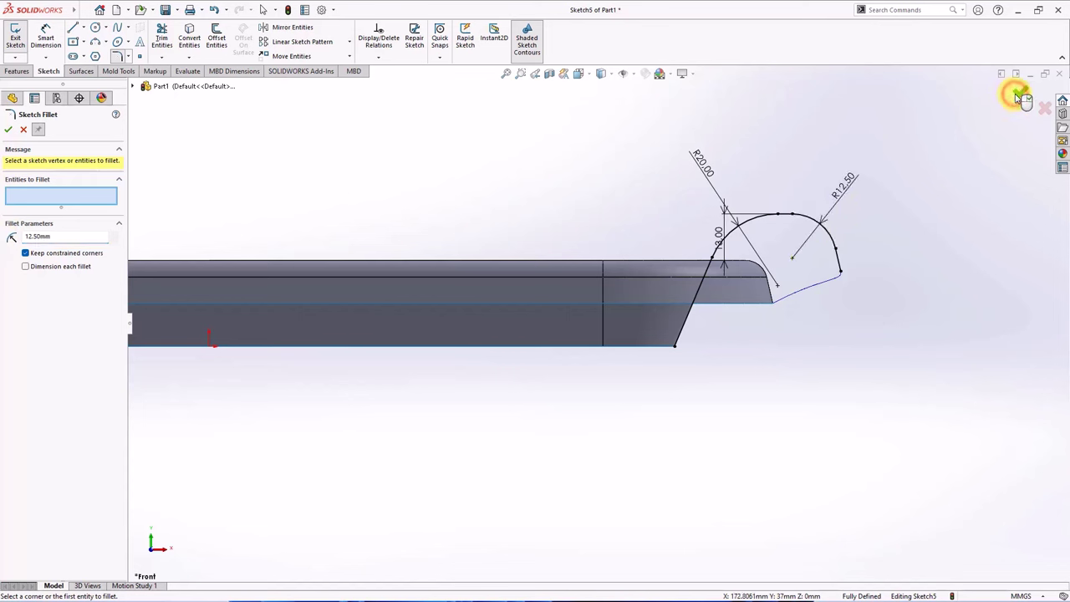
click(23, 134)
click(1022, 95)
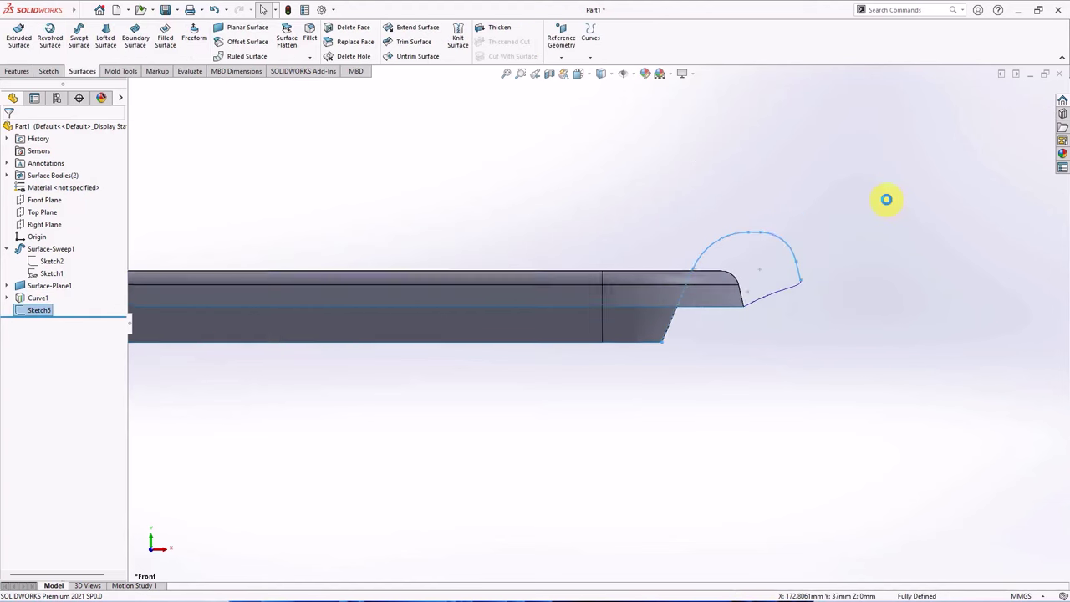
- Start a Delete Face and select the rim faces at the first short end
mouse_move(884, 198)
middle_down()
mouse_move(857, 244)
mouse_move(798, 280)
middle_up()
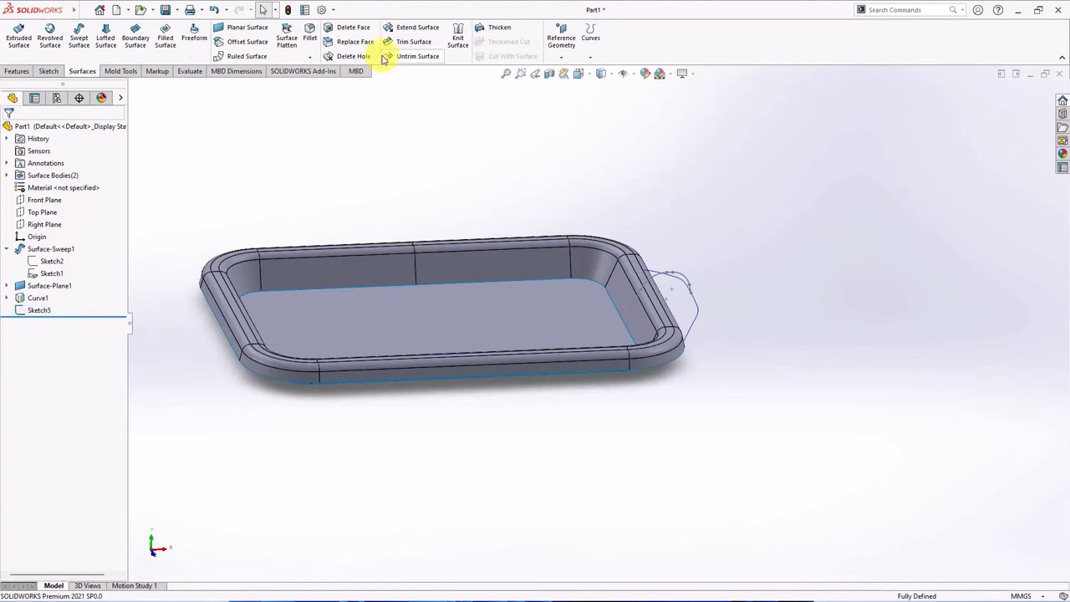
click(332, 27)
scroll(585, 334, down, 2)
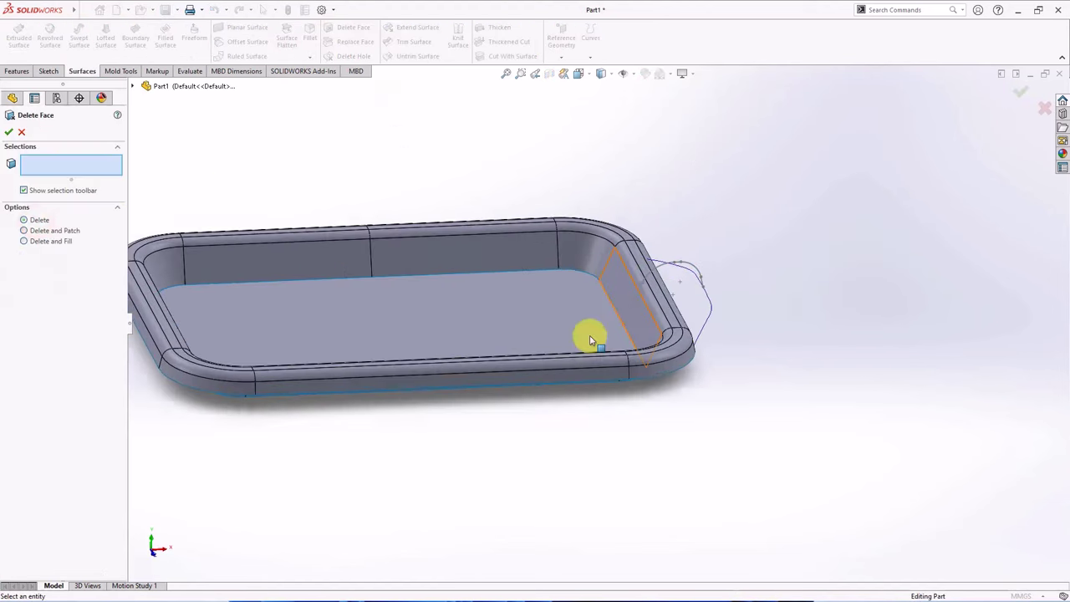
scroll(619, 328, down, 2)
click(642, 322)
click(681, 311)
- Add the rim faces at the other short end and confirm their deletion
mouse_move(685, 313)
middle_down()
mouse_move(646, 318)
mouse_move(702, 320)
middle_up()
click(706, 319)
click(716, 317)
scroll(502, 326, up, 3)
click(193, 327)
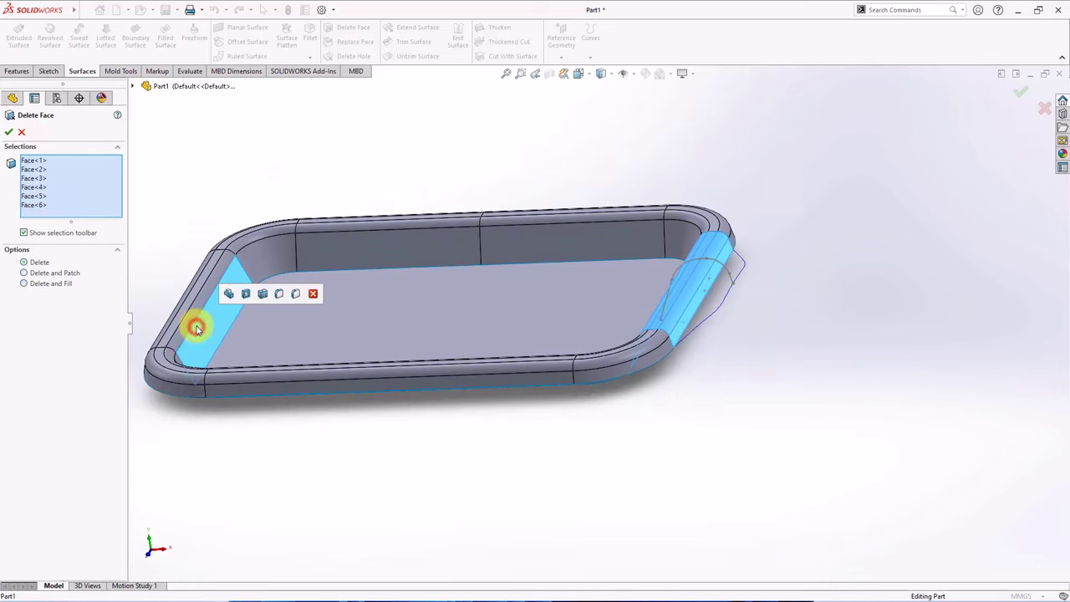
click(188, 315)
mouse_move(188, 315)
middle_down()
mouse_move(190, 306)
mouse_move(203, 330)
middle_up()
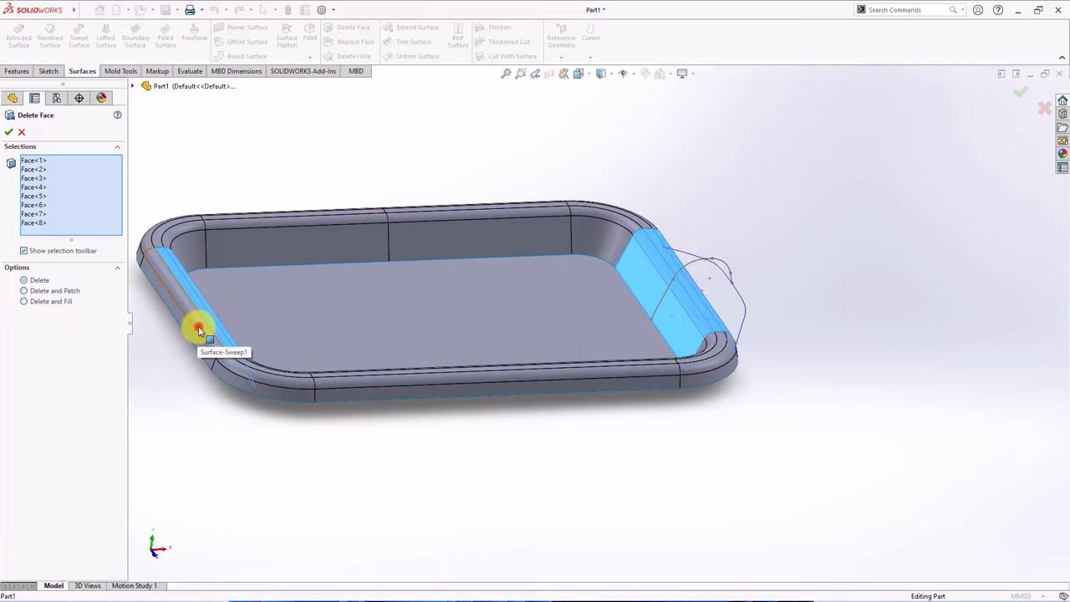
click(199, 329)
click(9, 132)
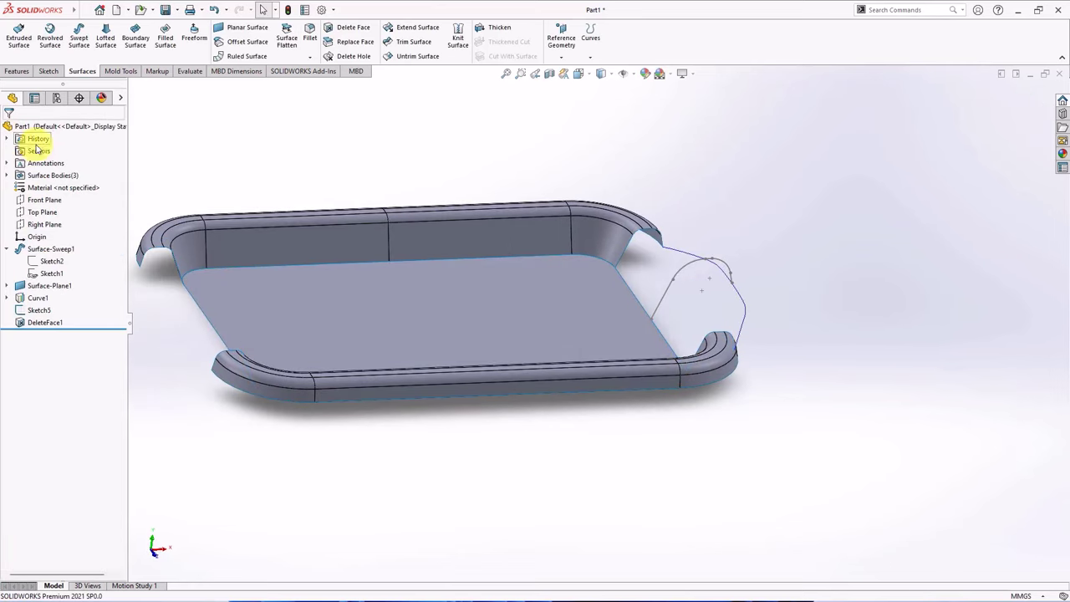
- Start a Lofted Surface and pick the rim end edge group as the first profile
middle_drag(714, 251, 707, 254)
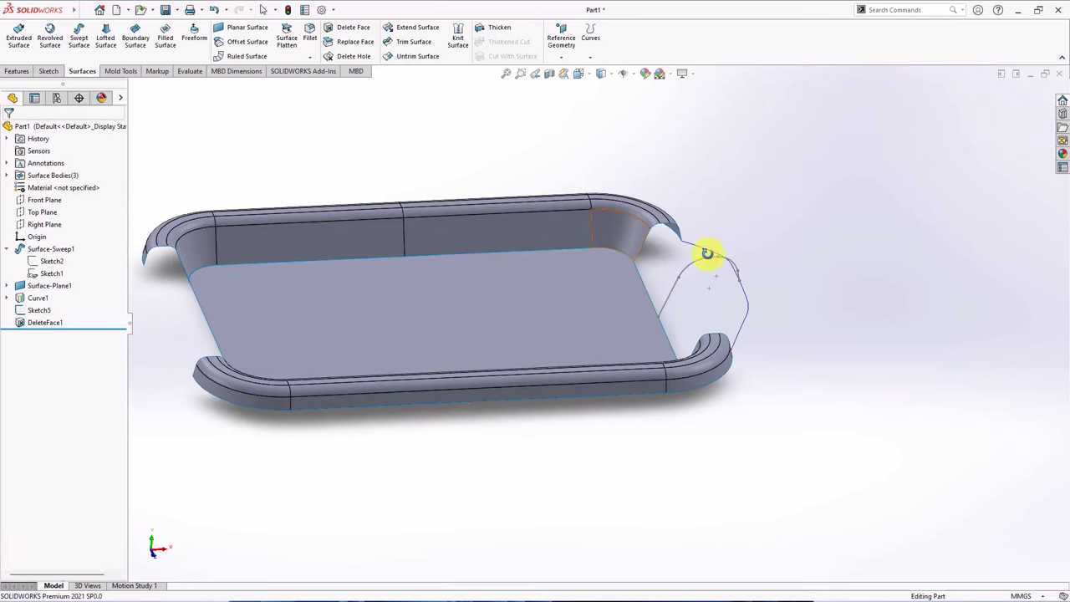
click(105, 38)
scroll(705, 241, down, 3)
right_click(677, 158)
click(697, 192)
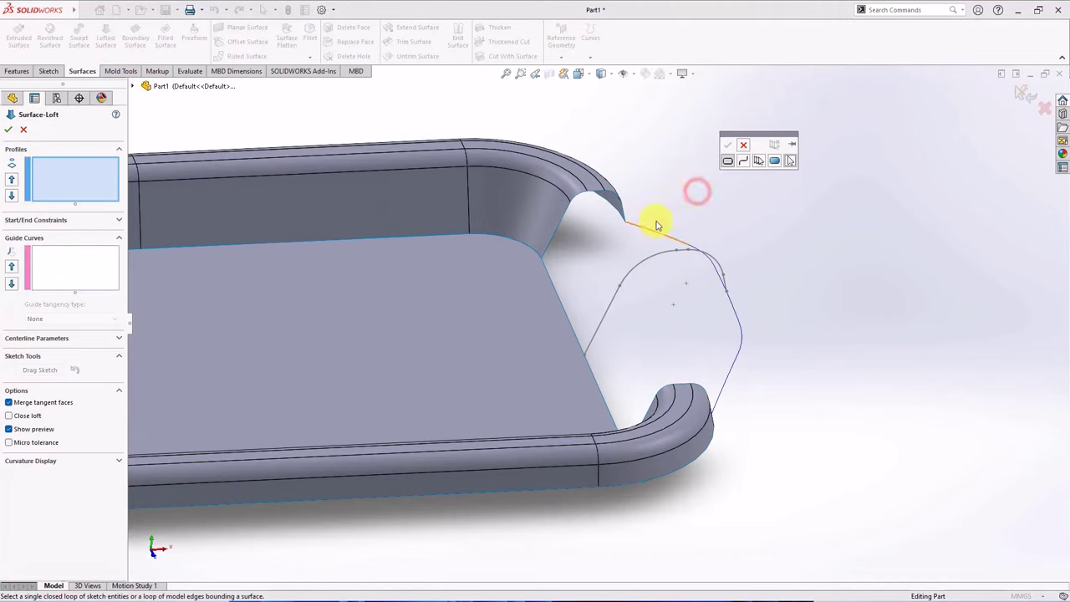
click(758, 162)
click(567, 218)
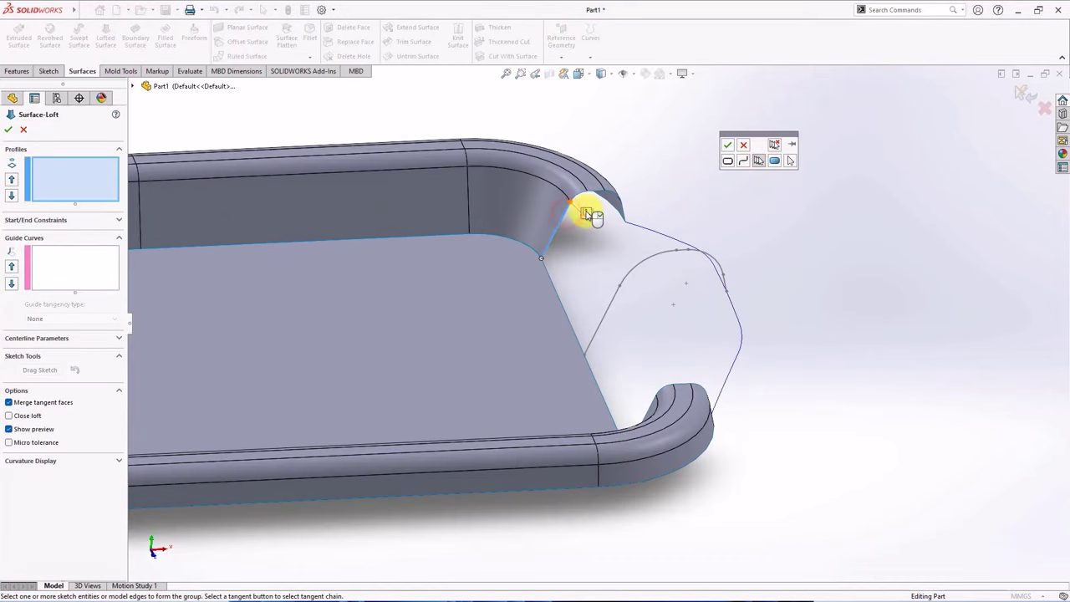
click(727, 146)
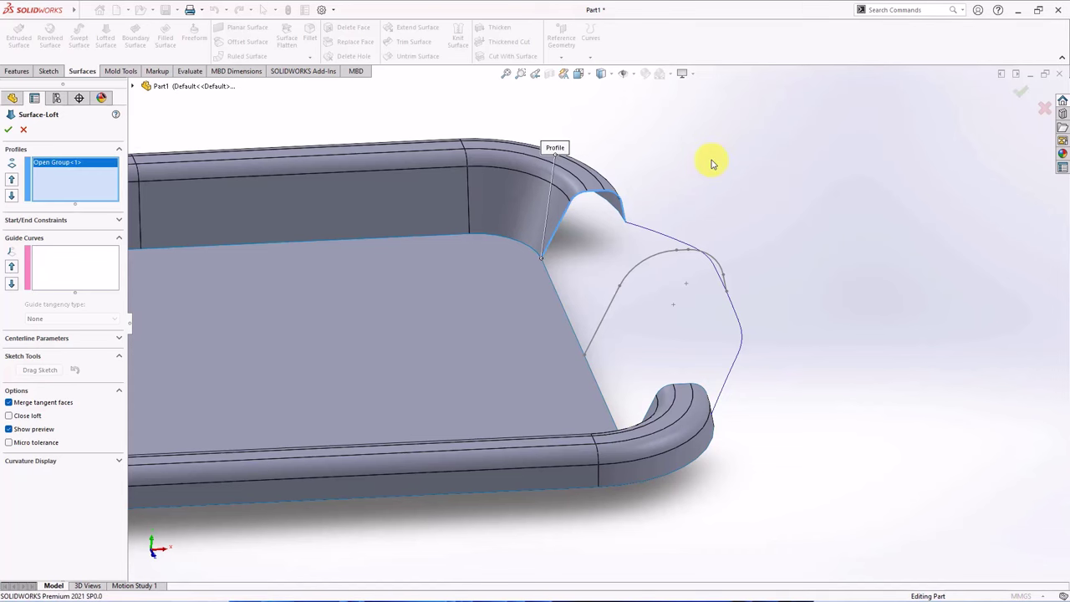
- Add the handle sketch arc and the opposite open edge group as the second and third profiles
right_click(711, 161)
click(733, 193)
click(631, 296)
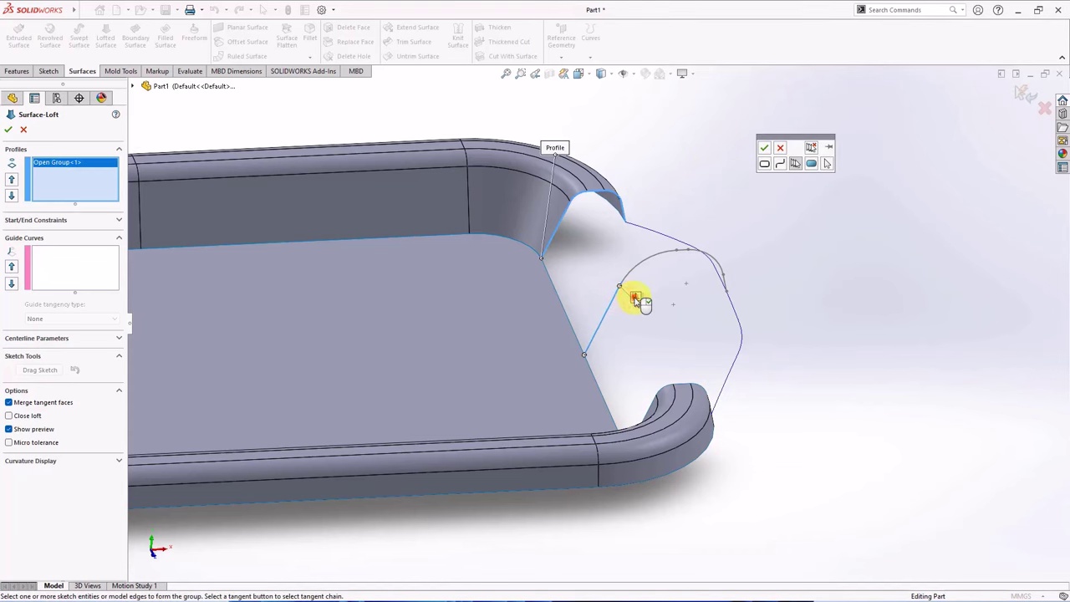
right_click(631, 296)
right_click(780, 224)
click(802, 250)
middle_drag(803, 250, 704, 335)
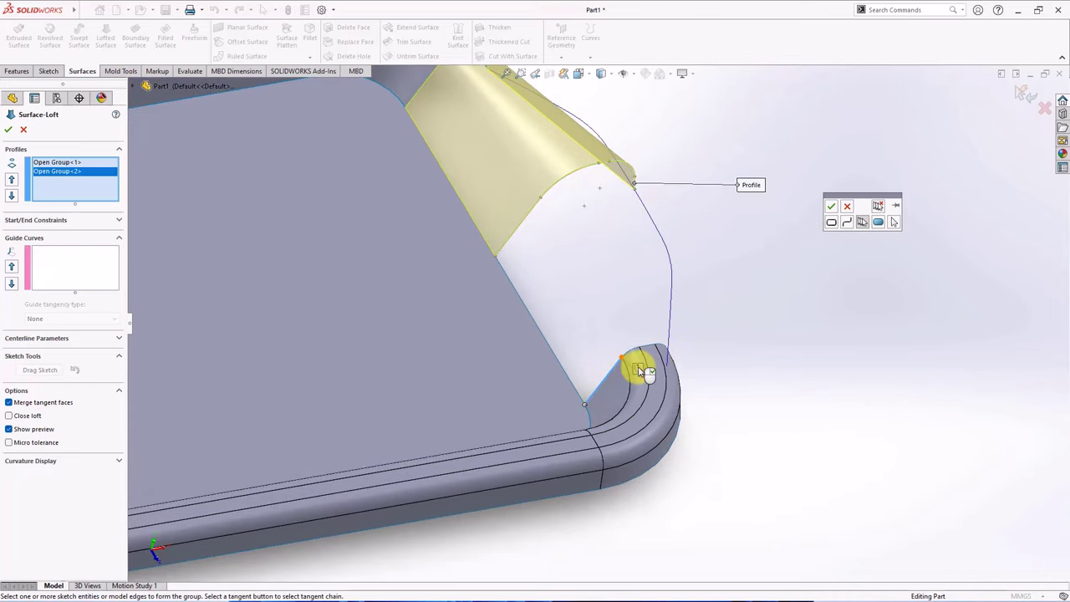
right_click(638, 366)
middle_drag(638, 365, 724, 275)
- Add the floor edge and Curve1 as guide curves and create the lofted surface
click(72, 267)
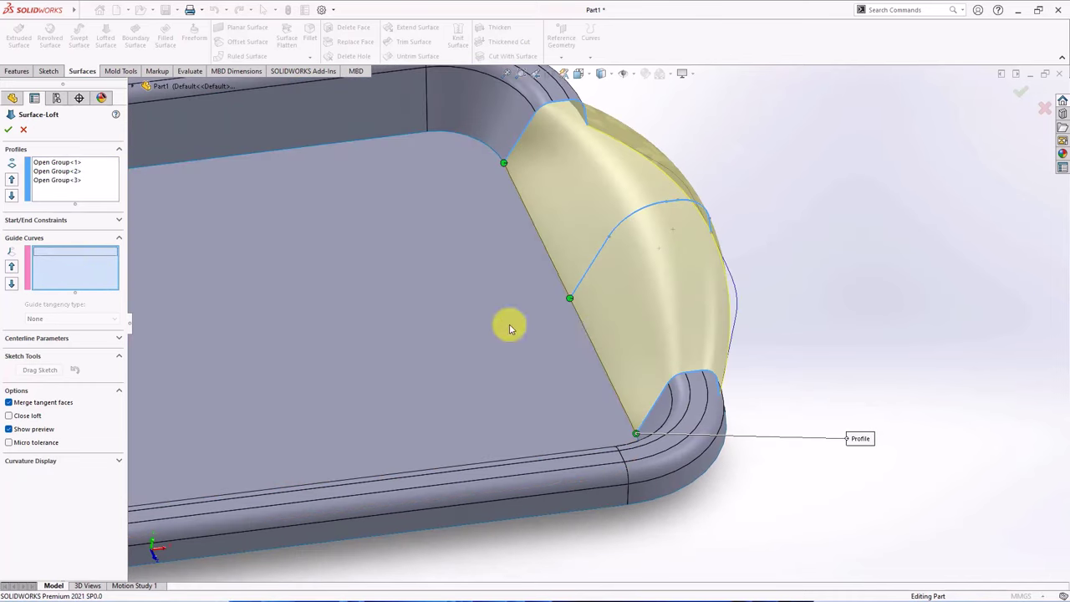
click(585, 330)
middle_drag(752, 247, 746, 255)
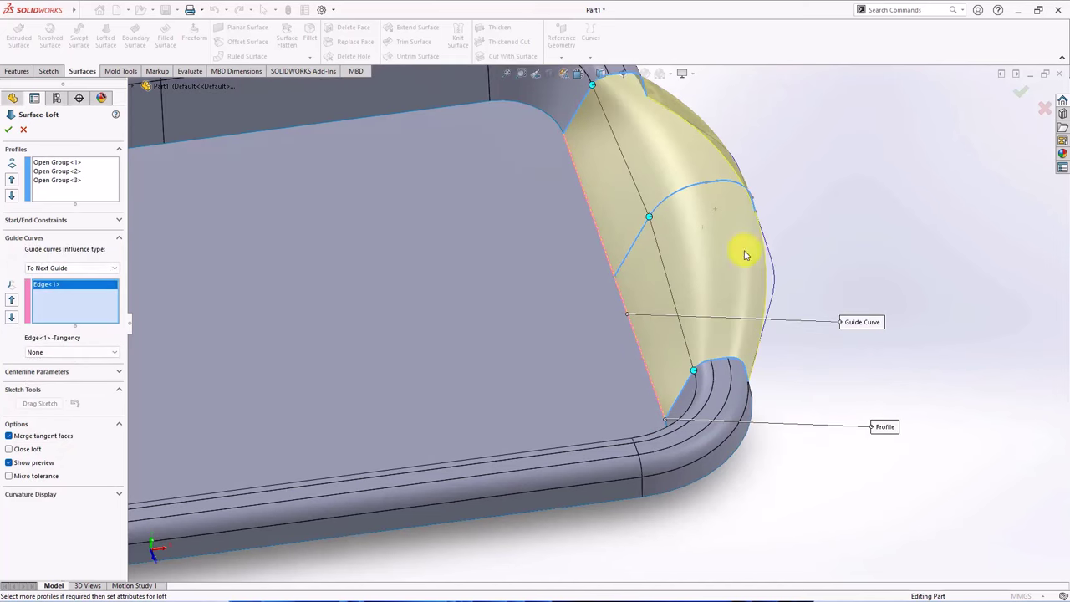
click(764, 246)
scroll(769, 251, up, 2)
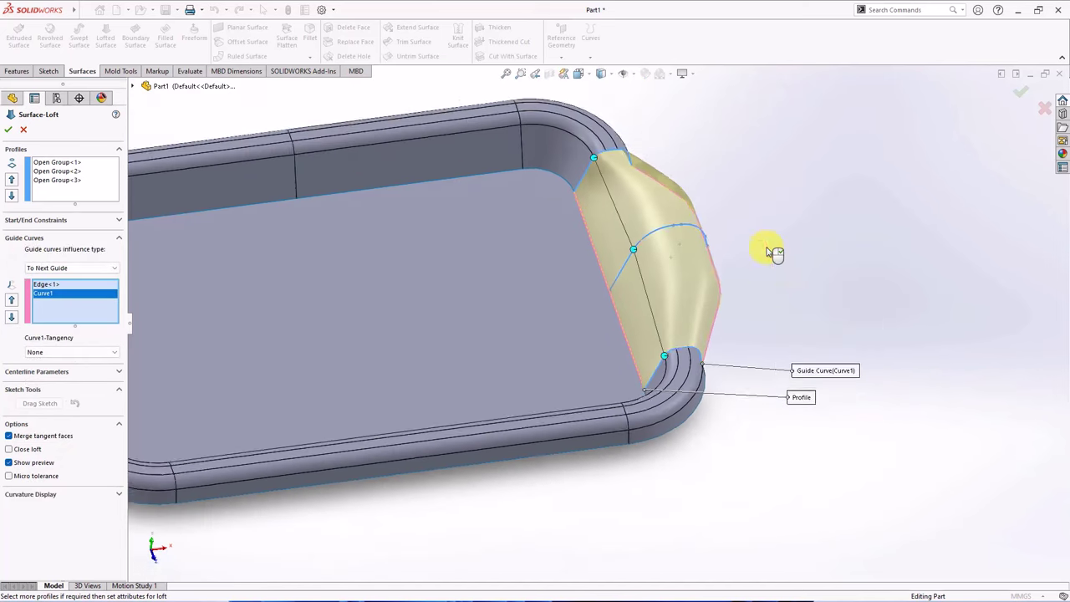
scroll(754, 239, down, 1)
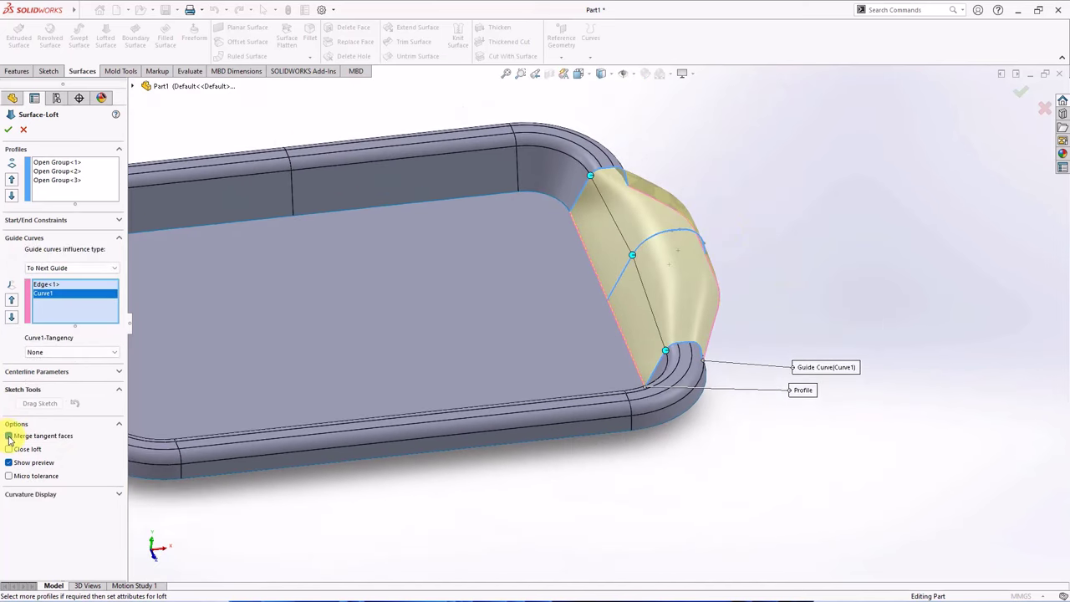
click(9, 129)
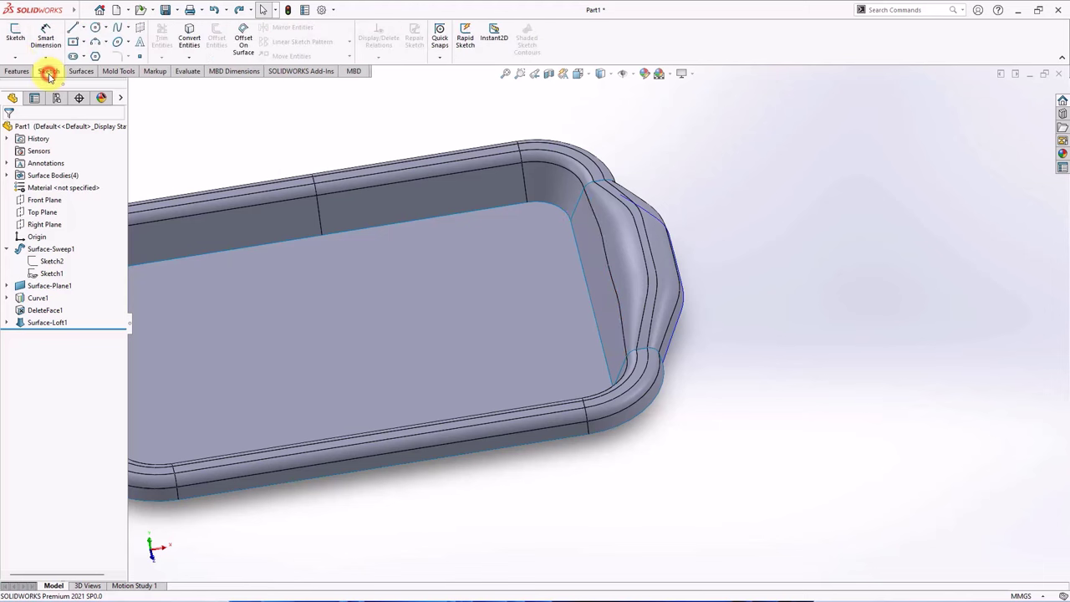
- In a new 3D sketch, offset the handle's outer edge 13.5 mm across the handle surface
click(18, 60)
click(37, 83)
mouse_move(323, 117)
middle_down()
mouse_move(382, 162)
mouse_move(345, 171)
middle_up()
click(245, 46)
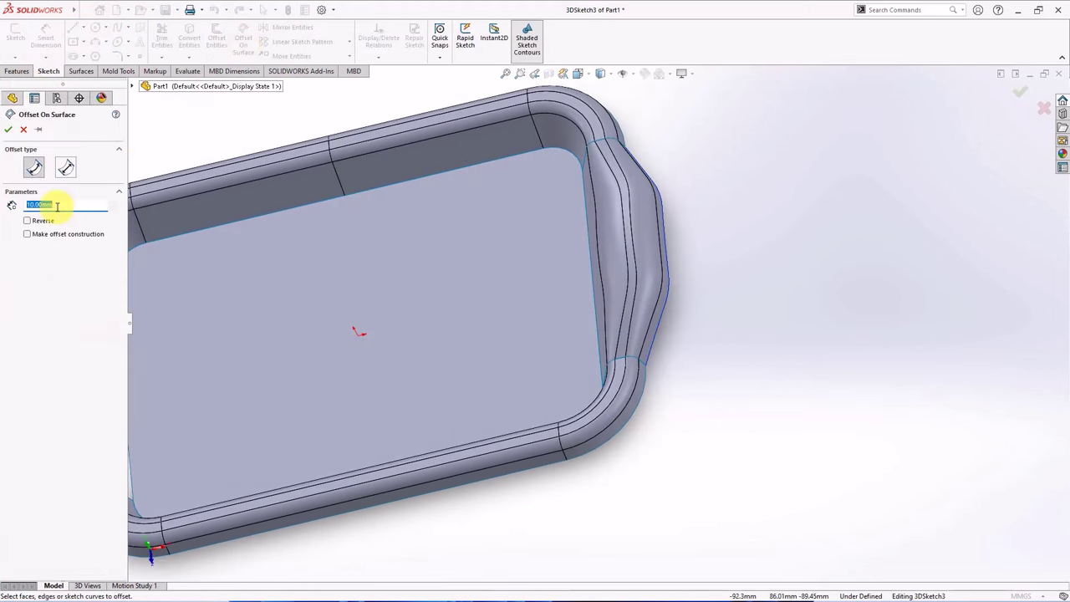
click(660, 256)
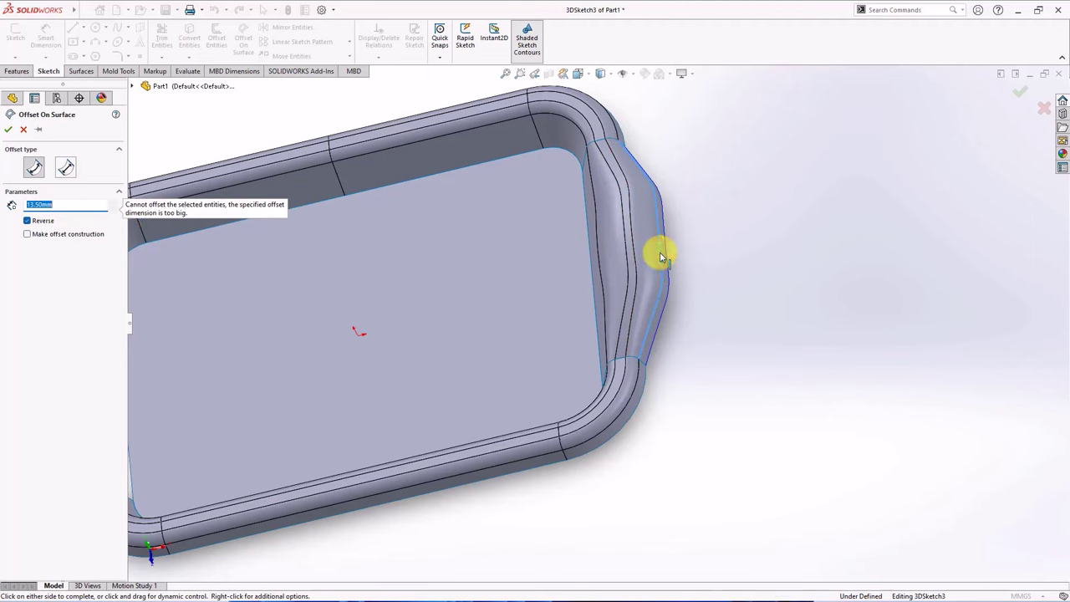
click(27, 221)
click(9, 130)
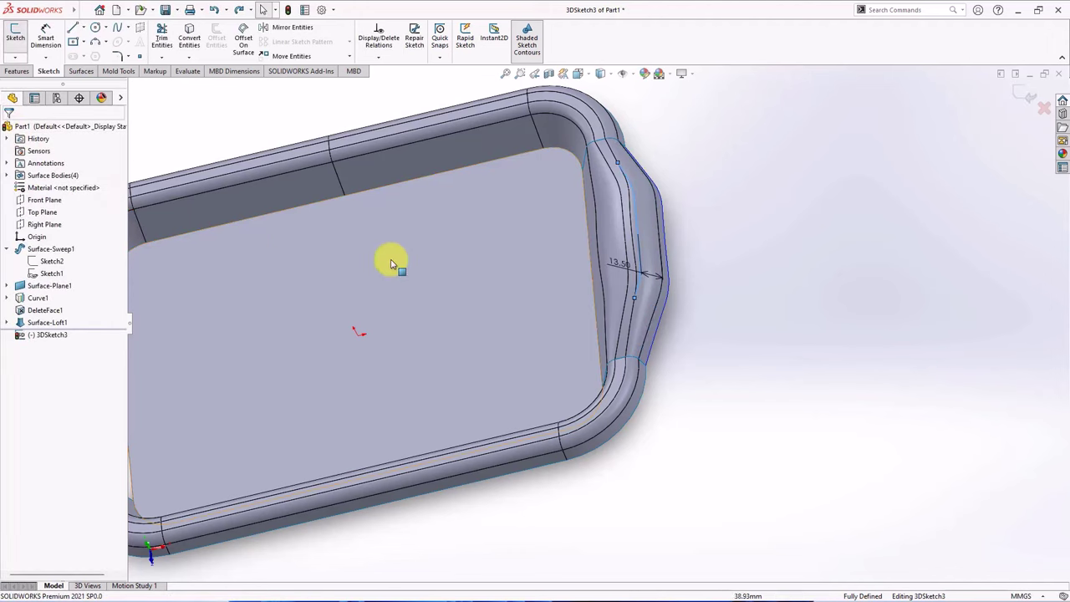
- Show the handle profile sketch on the model
middle_drag(390, 258, 509, 267)
scroll(681, 169, down, 3)
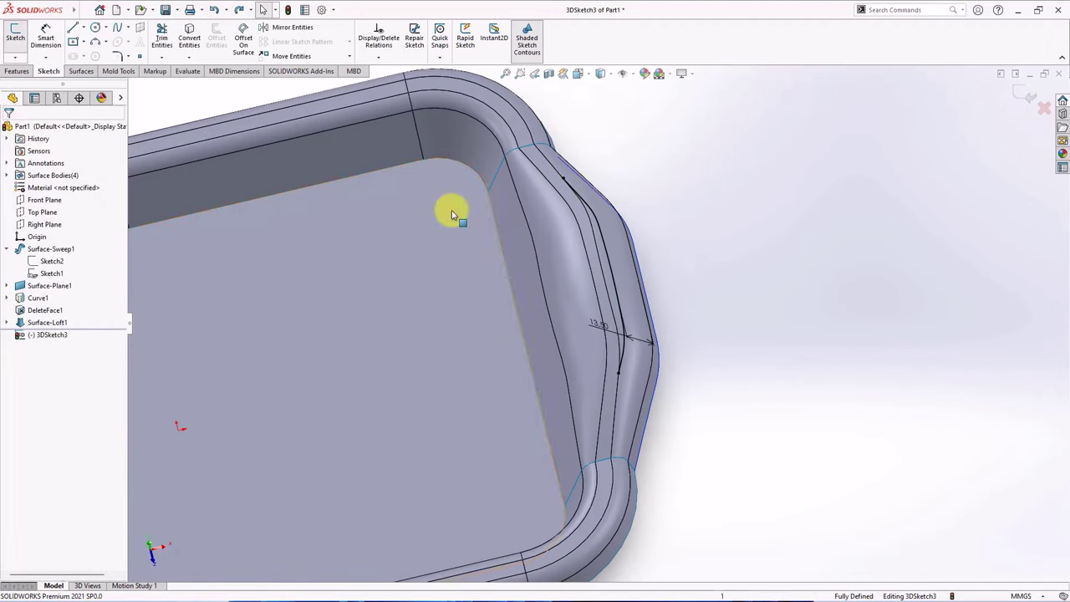
click(30, 336)
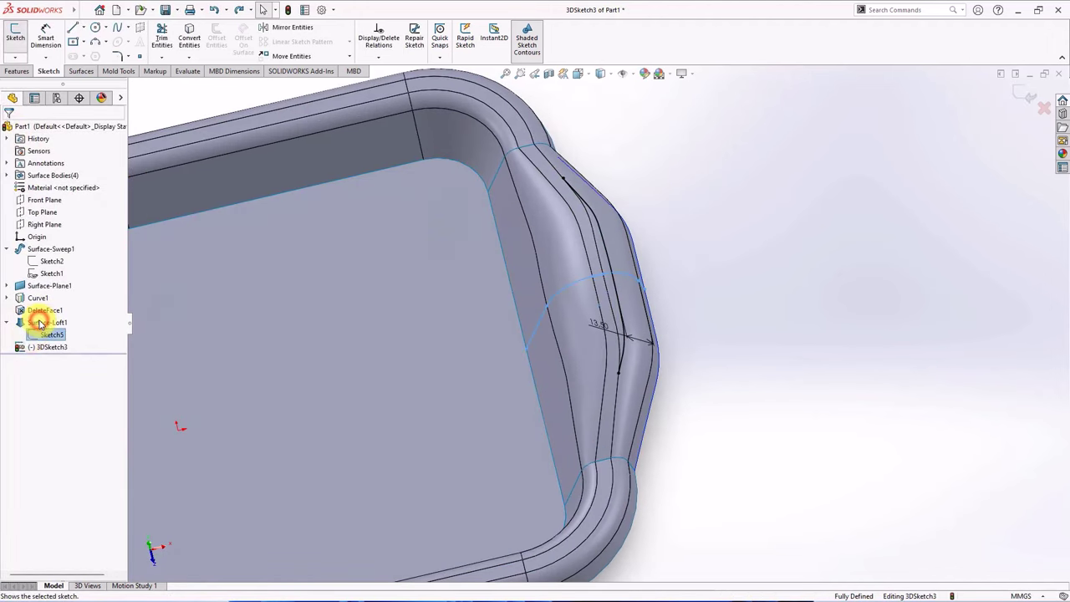
click(39, 323)
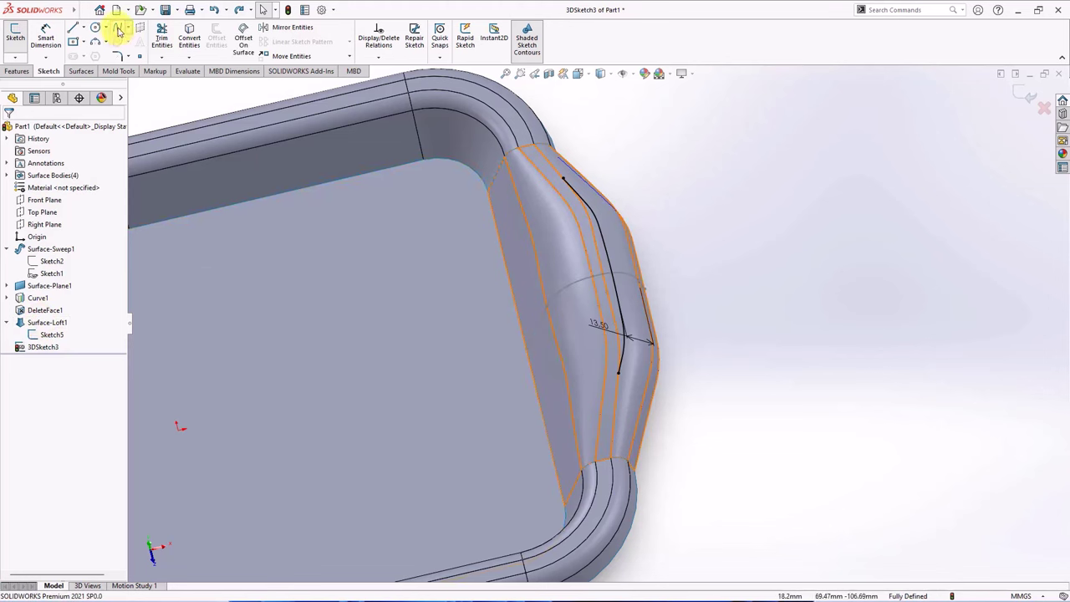
- Draw a three-point spline across the handle surface, starting at the rim top
click(119, 29)
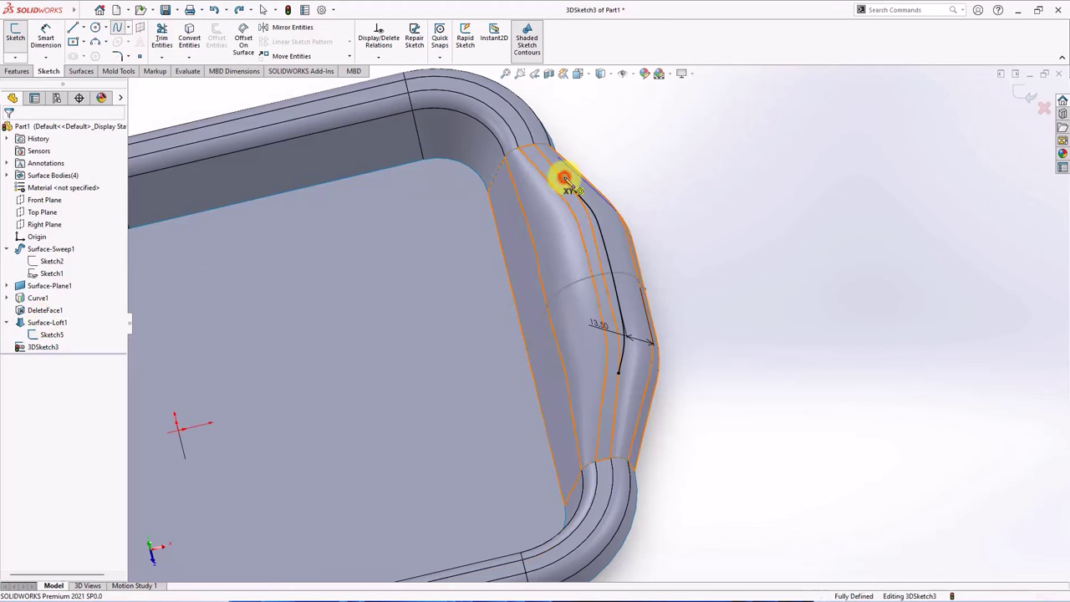
click(565, 180)
click(564, 287)
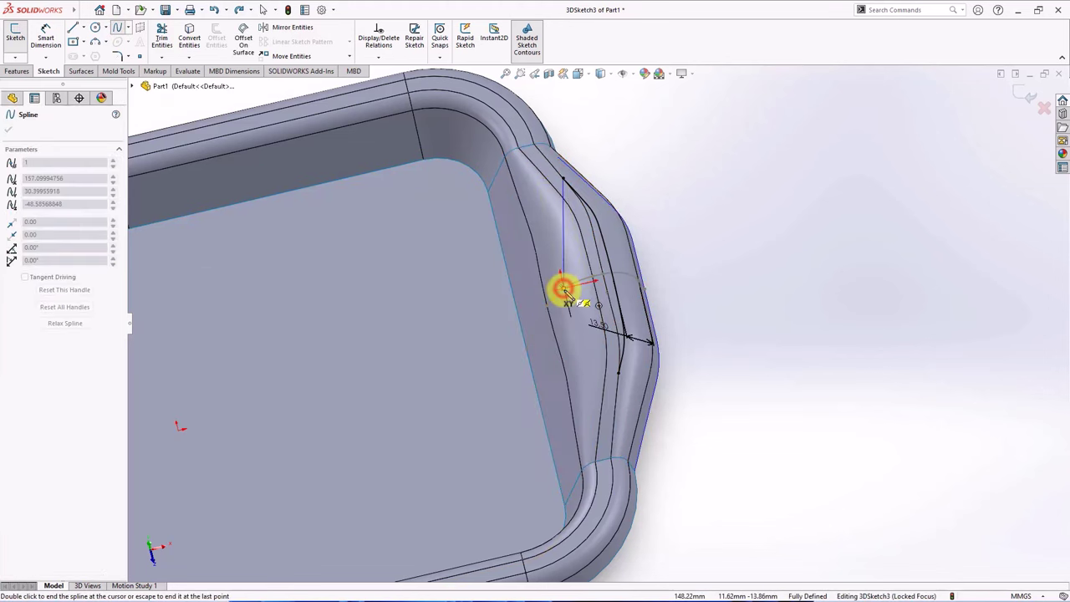
double_click(616, 375)
right_click(610, 370)
click(643, 382)
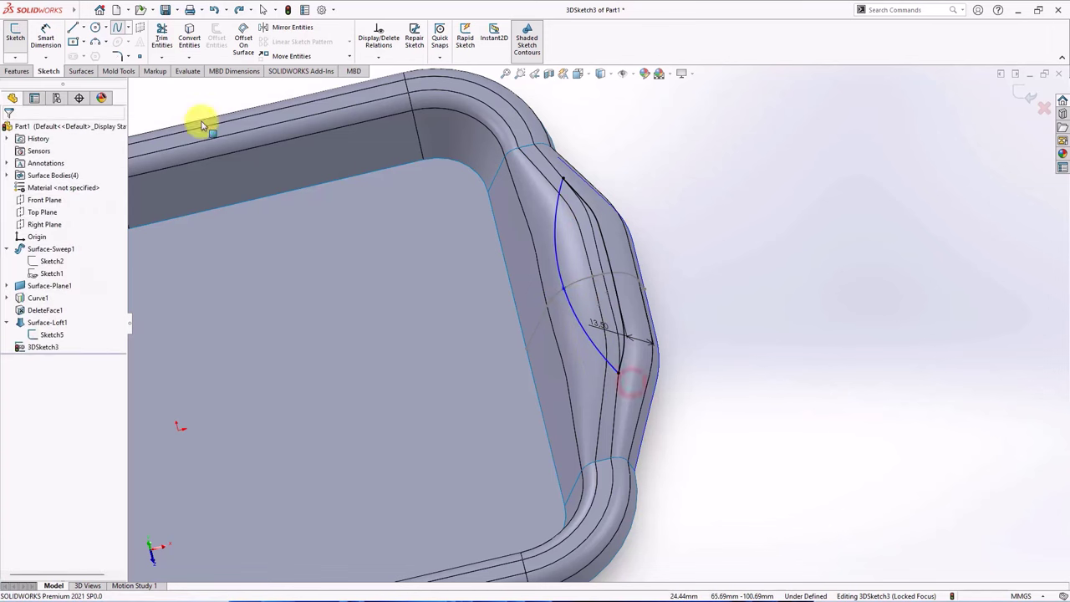
- Dimension the spline's middle point at 14 mm and exit the 3D sketch
click(48, 41)
click(564, 288)
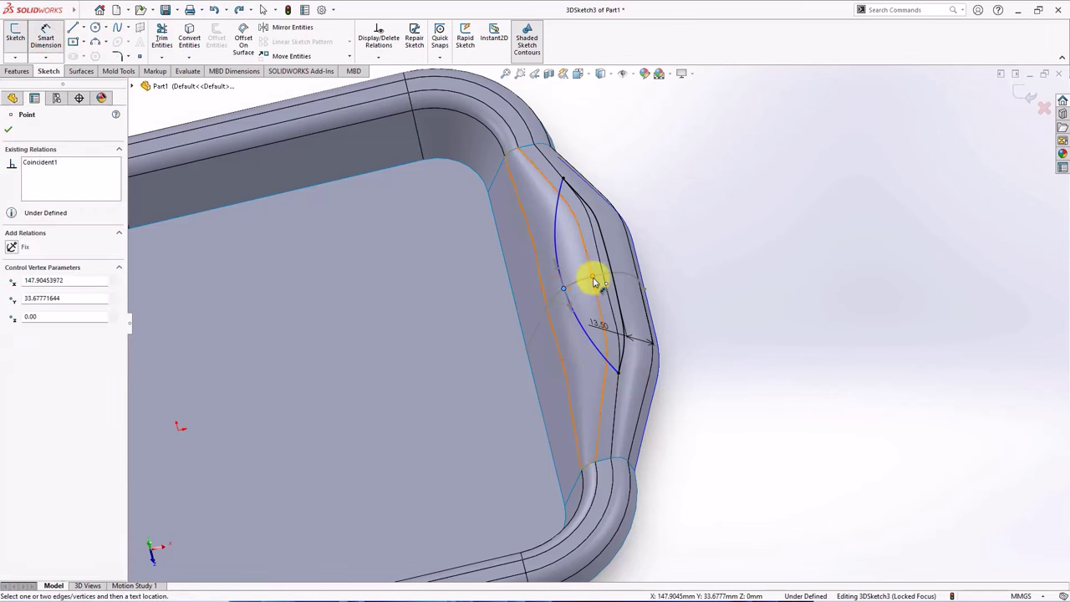
click(592, 287)
click(589, 298)
text(14)
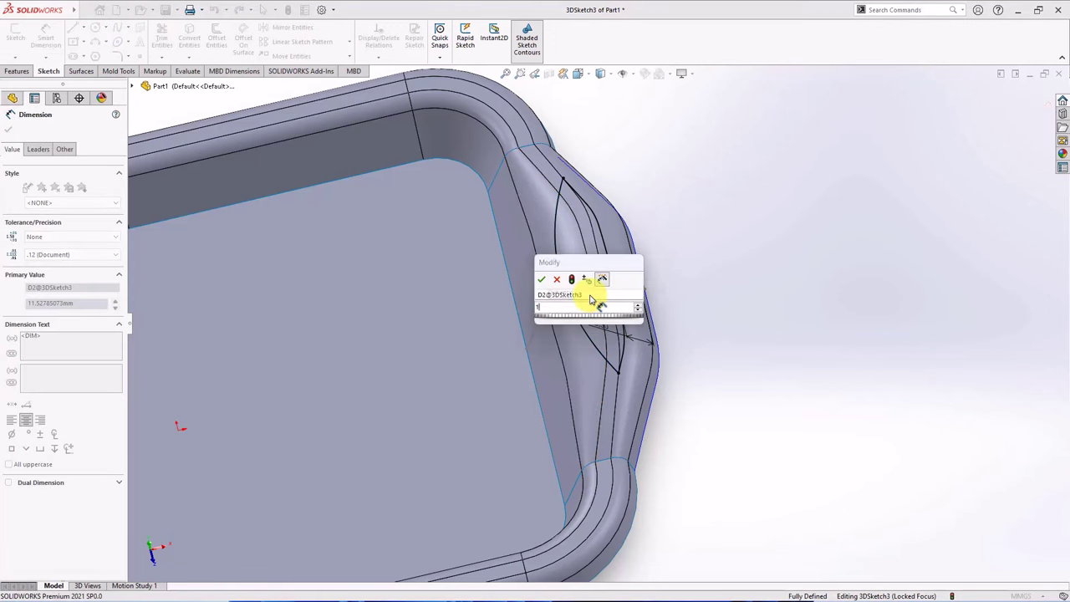
click(542, 281)
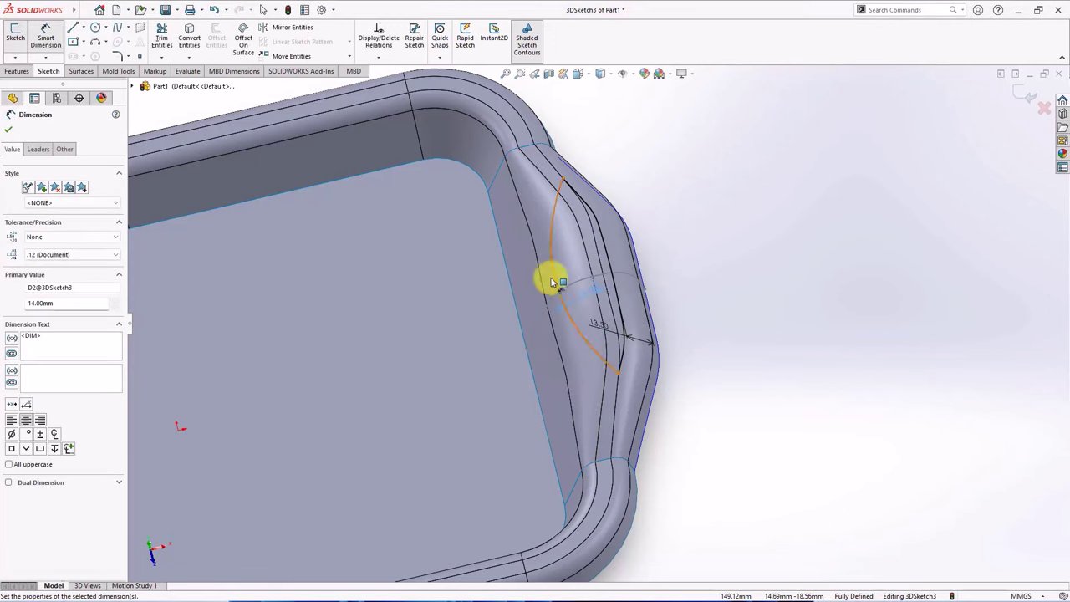
mouse_move(726, 216)
middle_down()
mouse_move(754, 239)
mouse_move(711, 232)
mouse_move(711, 248)
middle_up()
click(1030, 97)
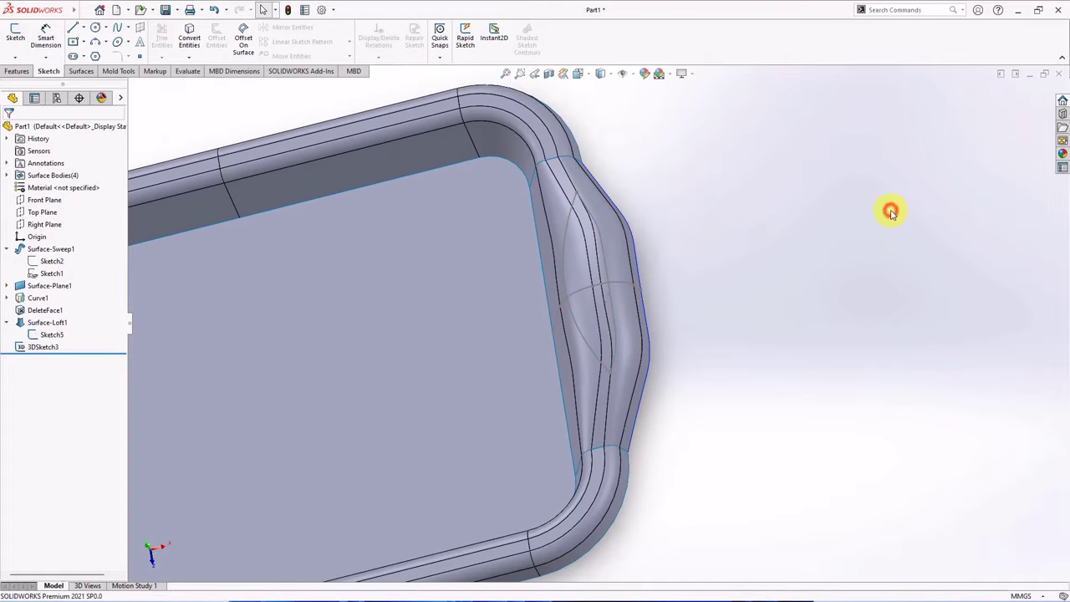
- Start a Top Plane sketch and project the 3D sketch curve into it
scroll(891, 210, up, 3)
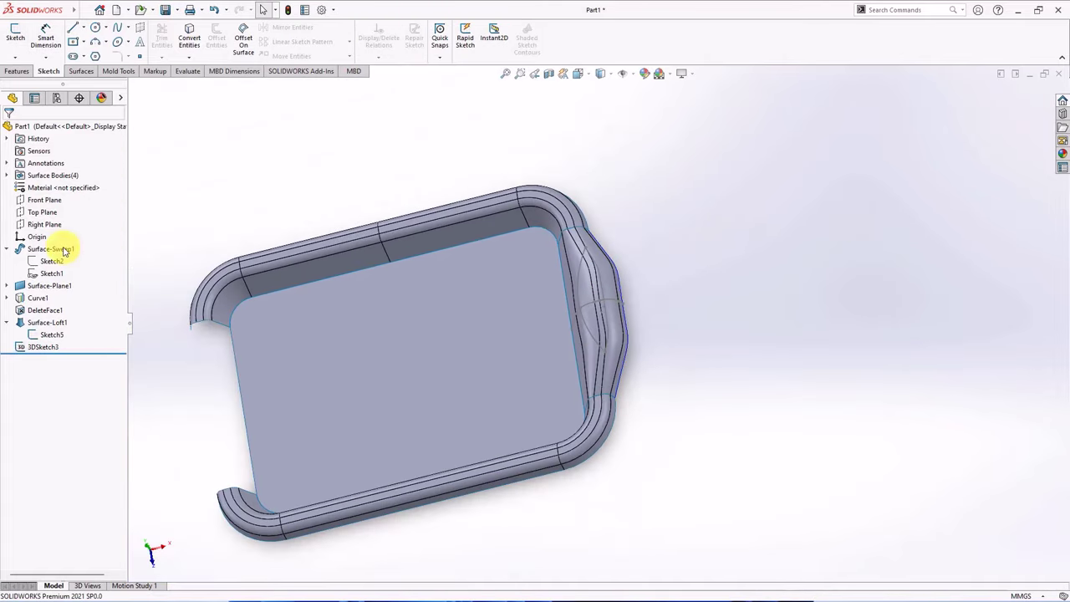
click(32, 214)
click(30, 200)
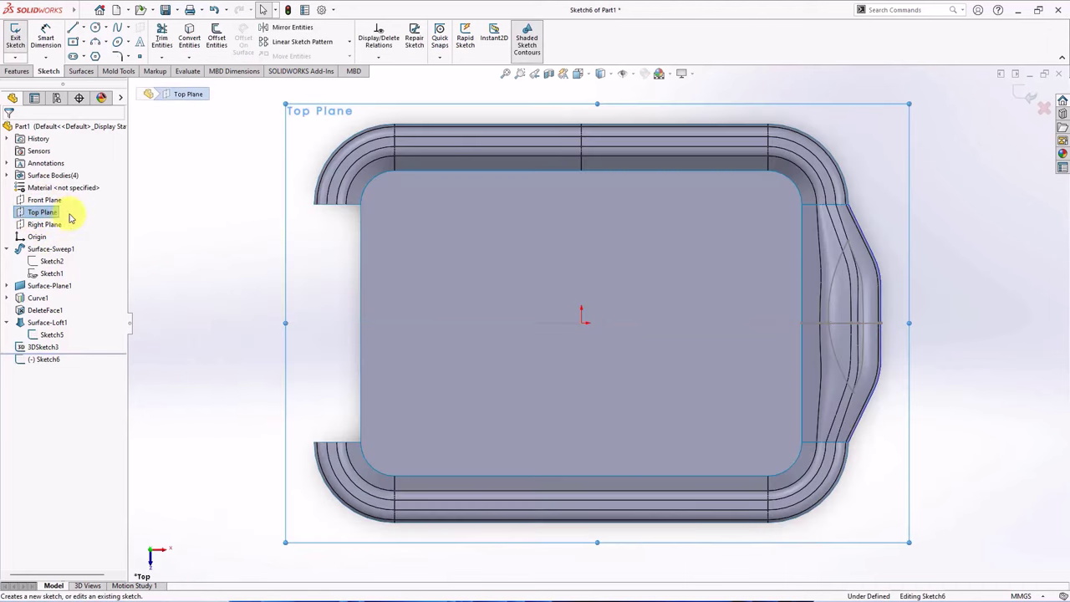
click(46, 347)
click(189, 35)
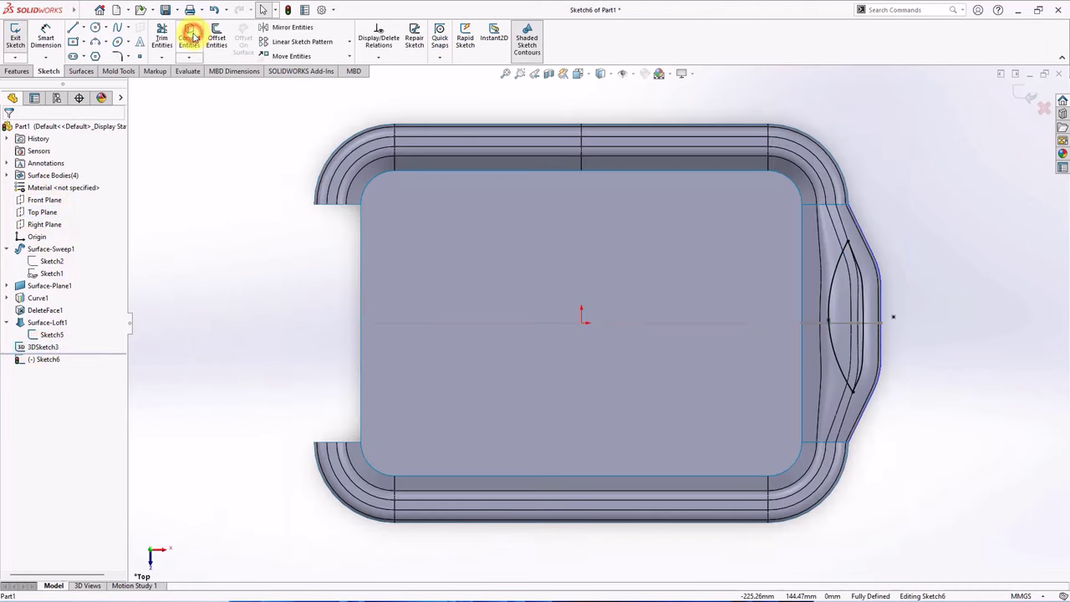
- Fillet the upper and lower tips of the lens outline at 3 mm and exit Sketch6
click(117, 56)
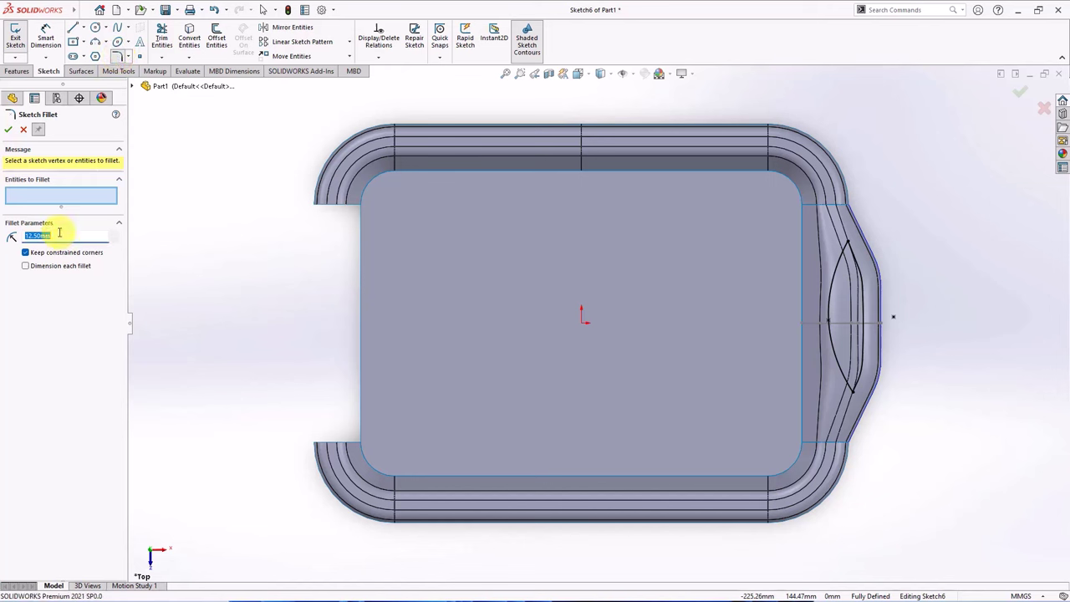
click(848, 240)
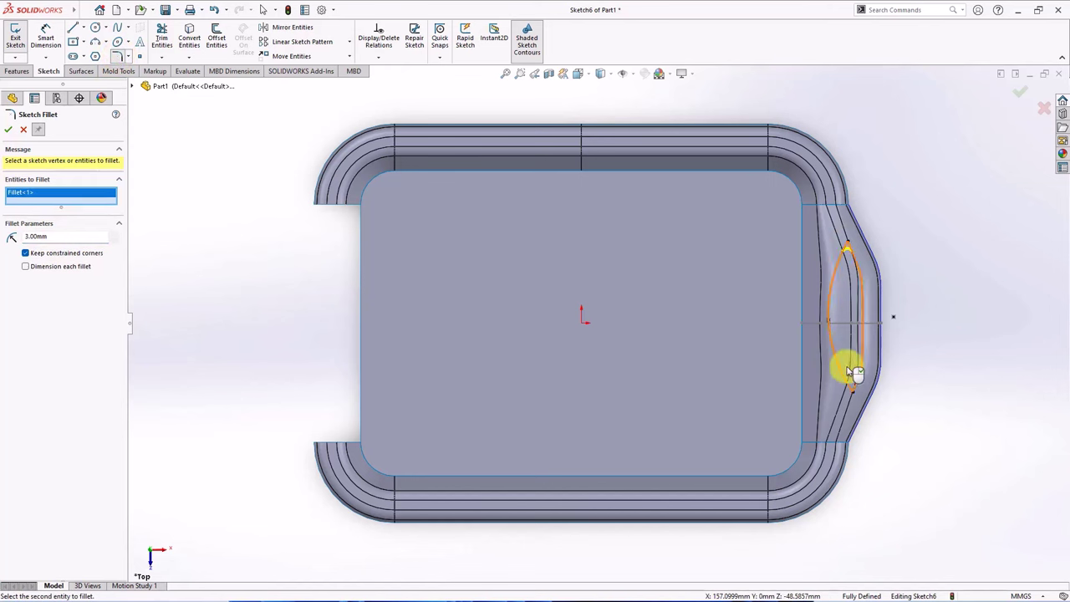
click(852, 391)
click(1022, 96)
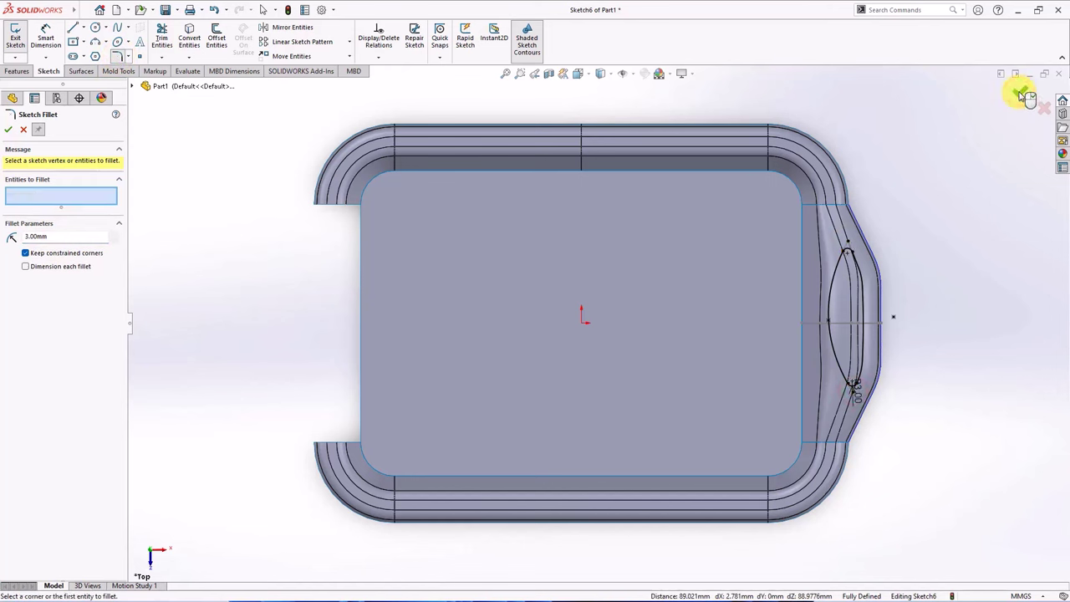
click(1021, 95)
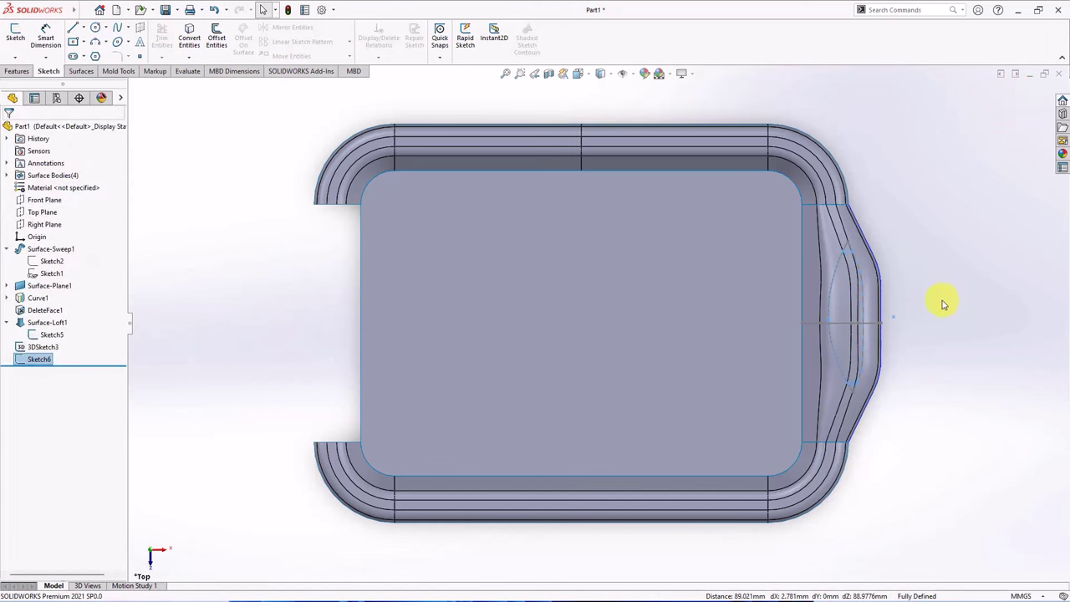
middle_drag(944, 301, 950, 172)
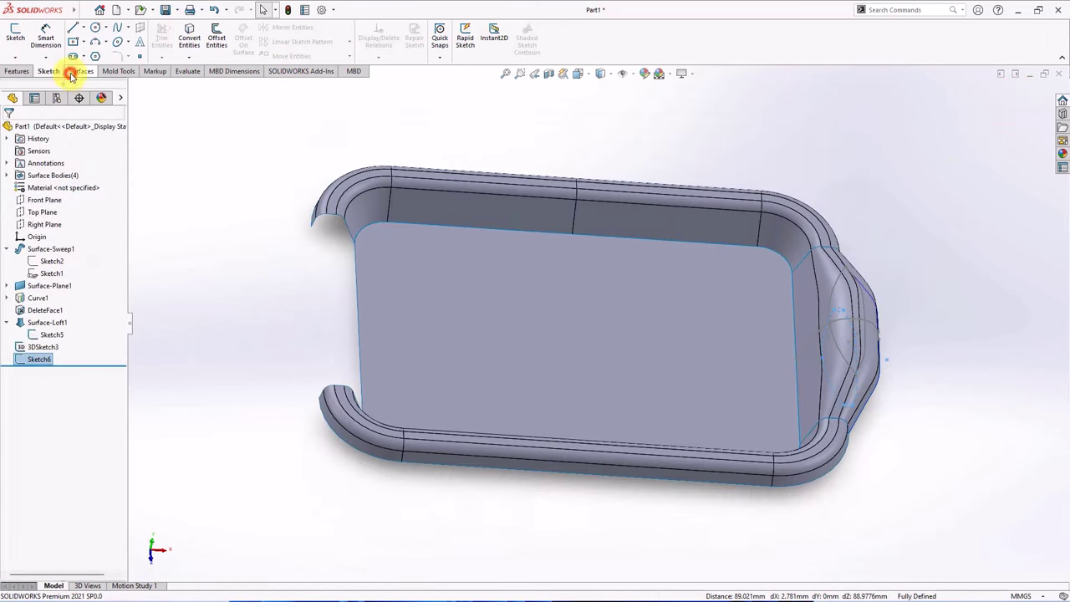
- Apply a Standard trim with Sketch6 as the trim tool, keeping the side bulge
click(71, 72)
click(412, 40)
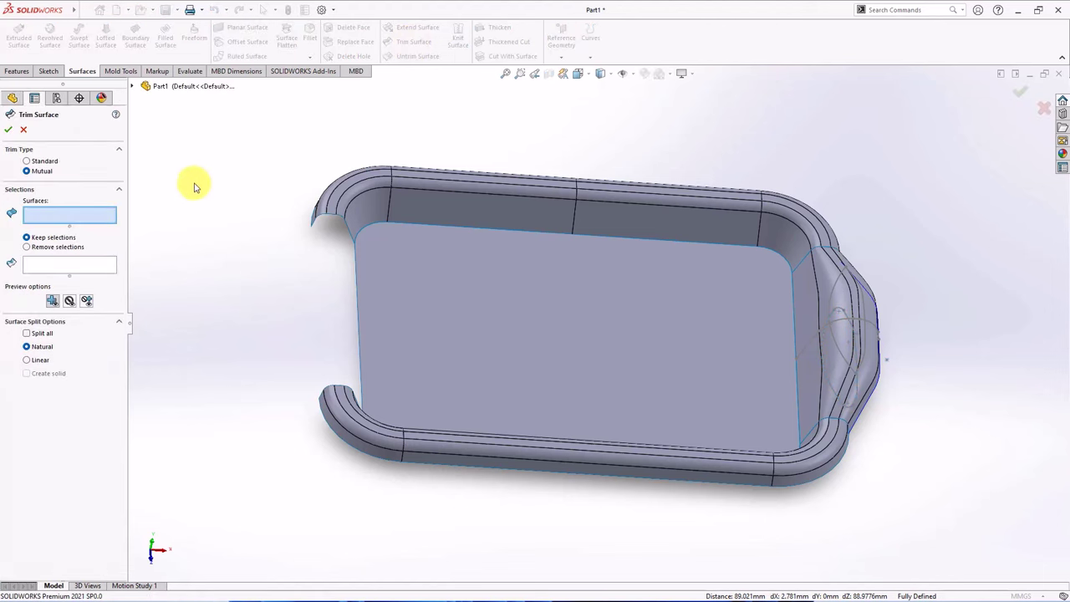
click(27, 163)
middle_drag(680, 392, 644, 329)
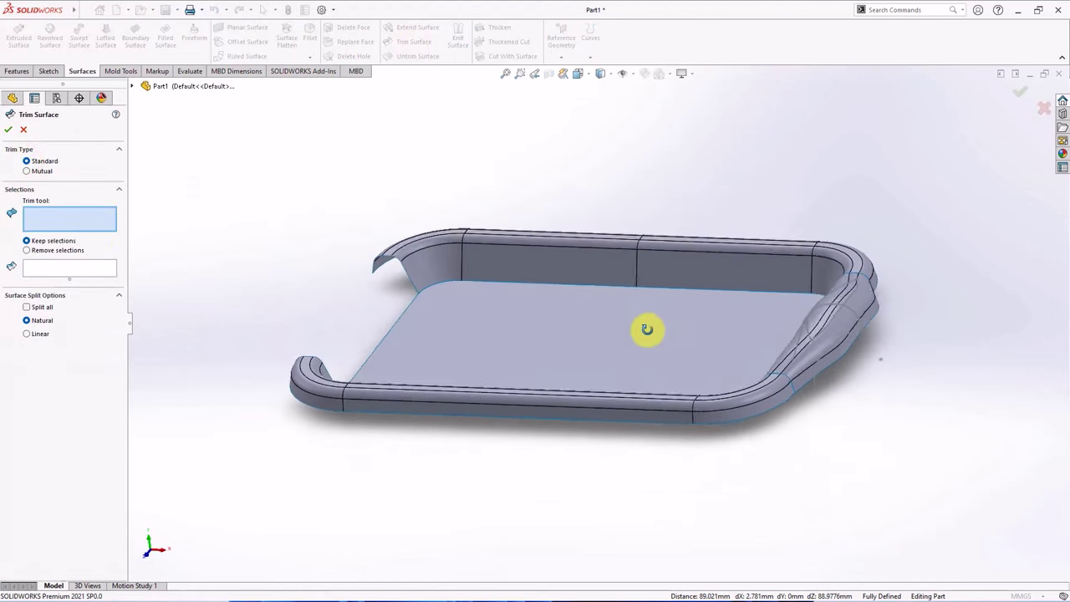
click(819, 368)
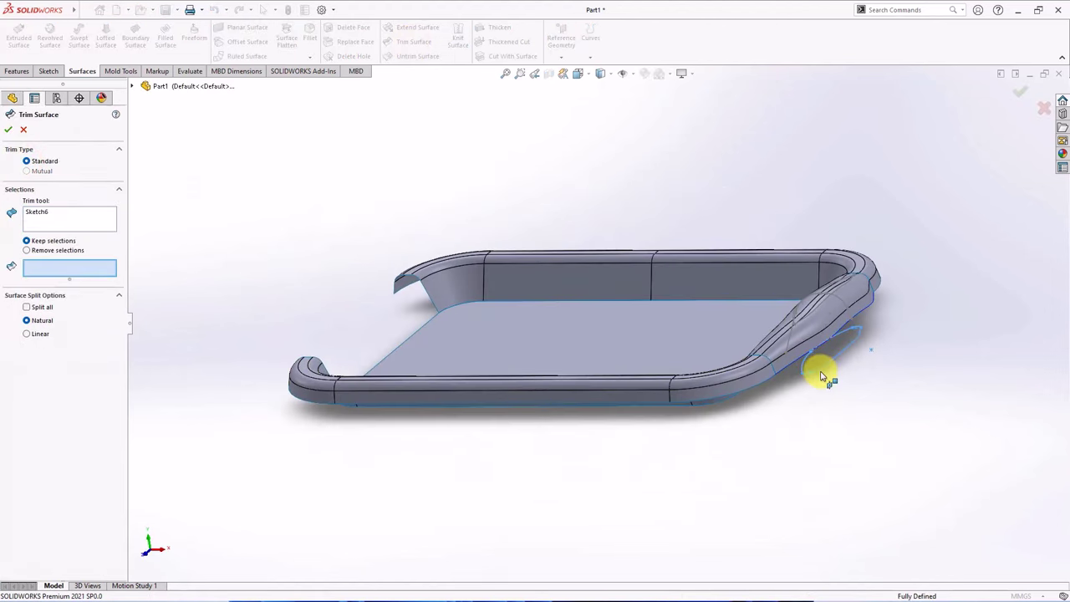
mouse_move(822, 376)
middle_down()
mouse_move(850, 437)
mouse_move(834, 480)
middle_up()
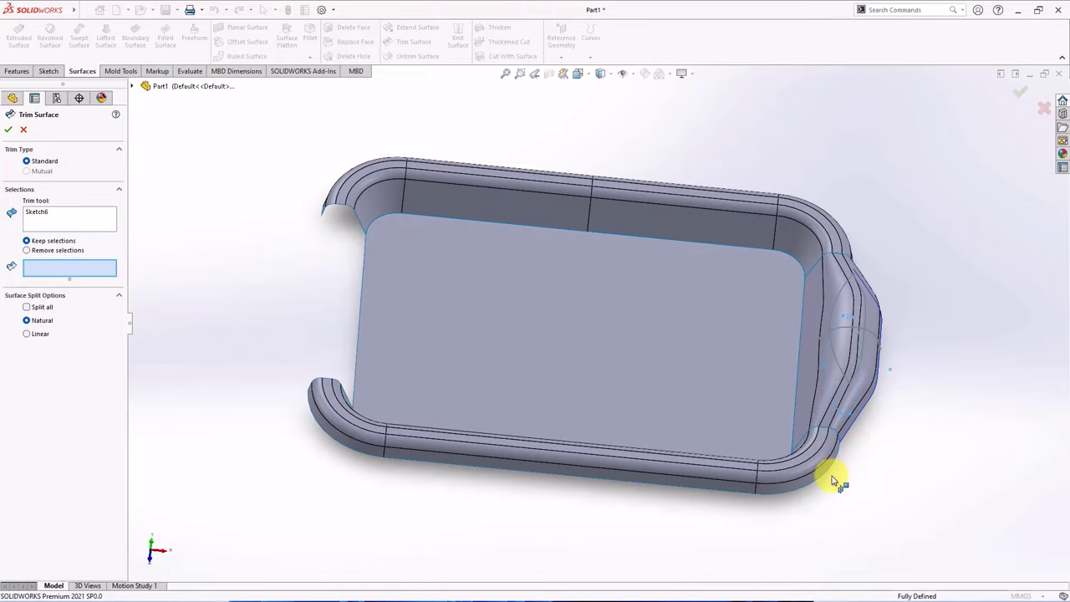
click(838, 388)
click(7, 131)
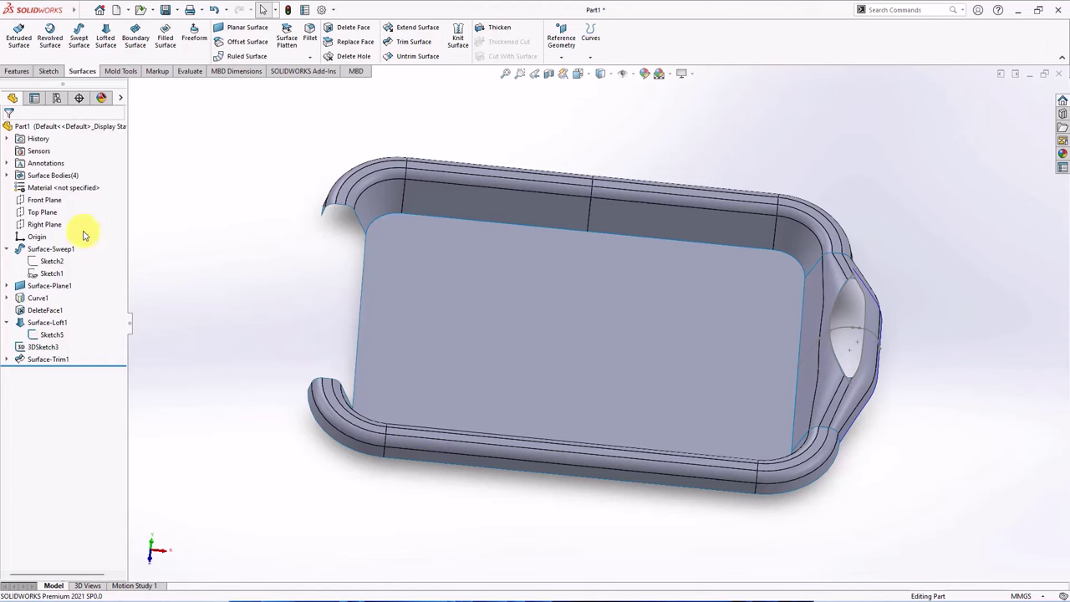
- Mirror the Surface-Trim1 body across the Right Plane
click(41, 224)
middle_drag(208, 232, 186, 215)
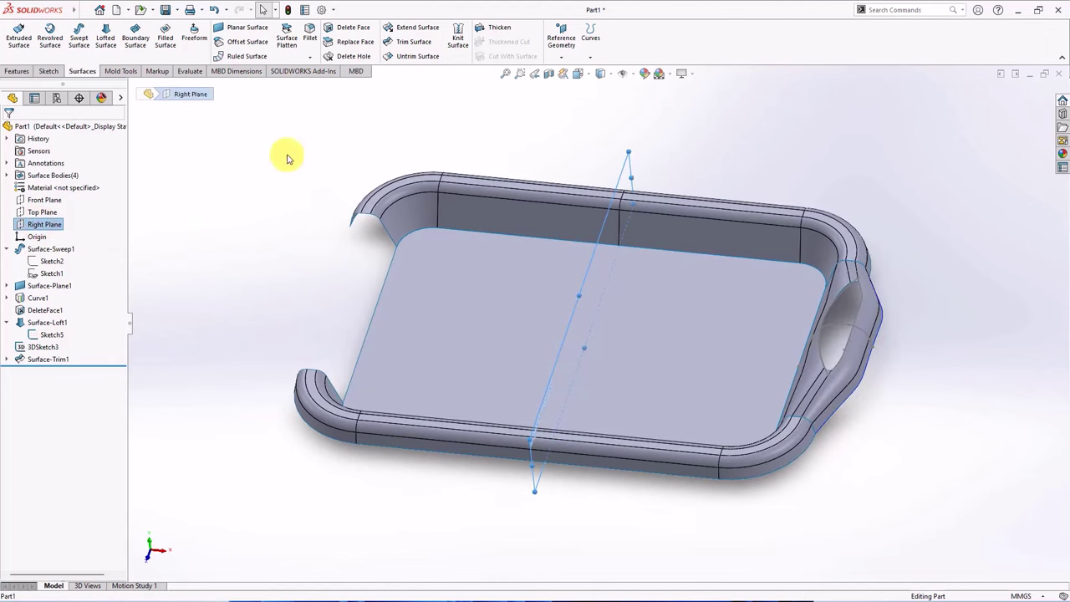
click(18, 71)
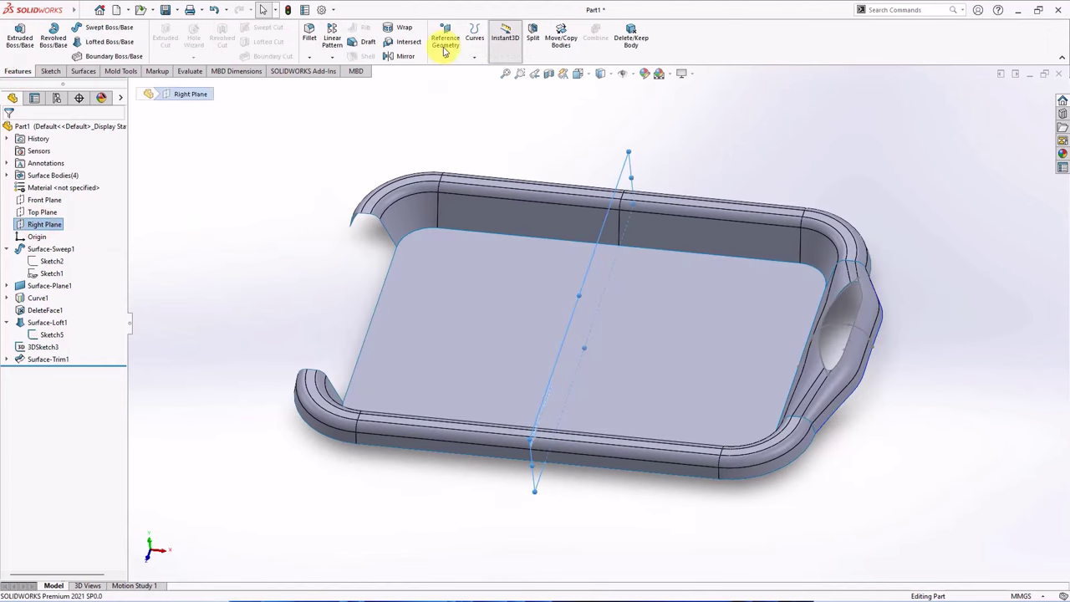
click(404, 55)
click(84, 241)
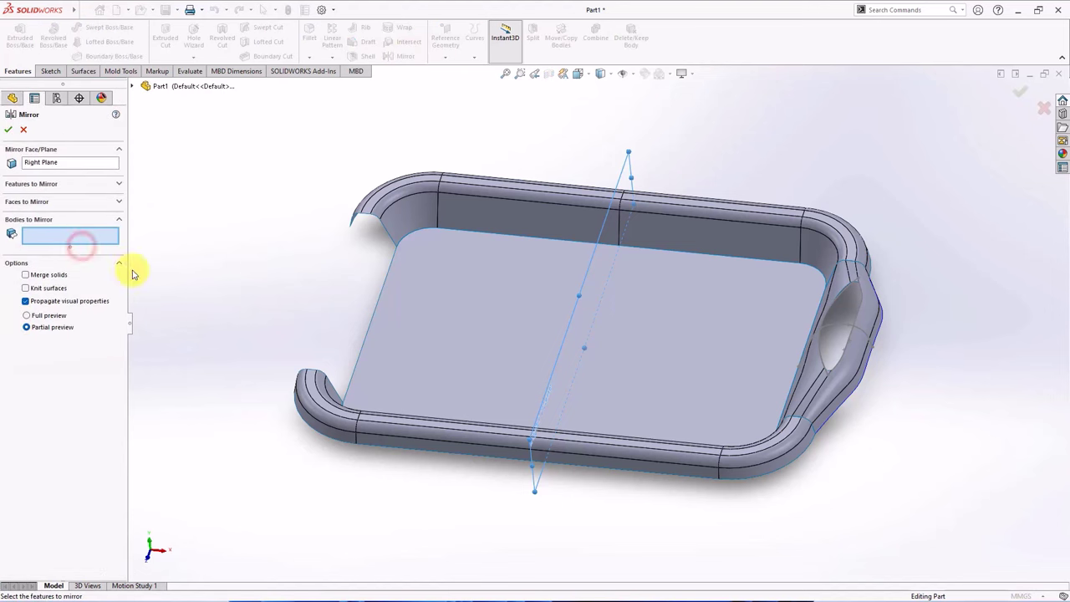
click(869, 374)
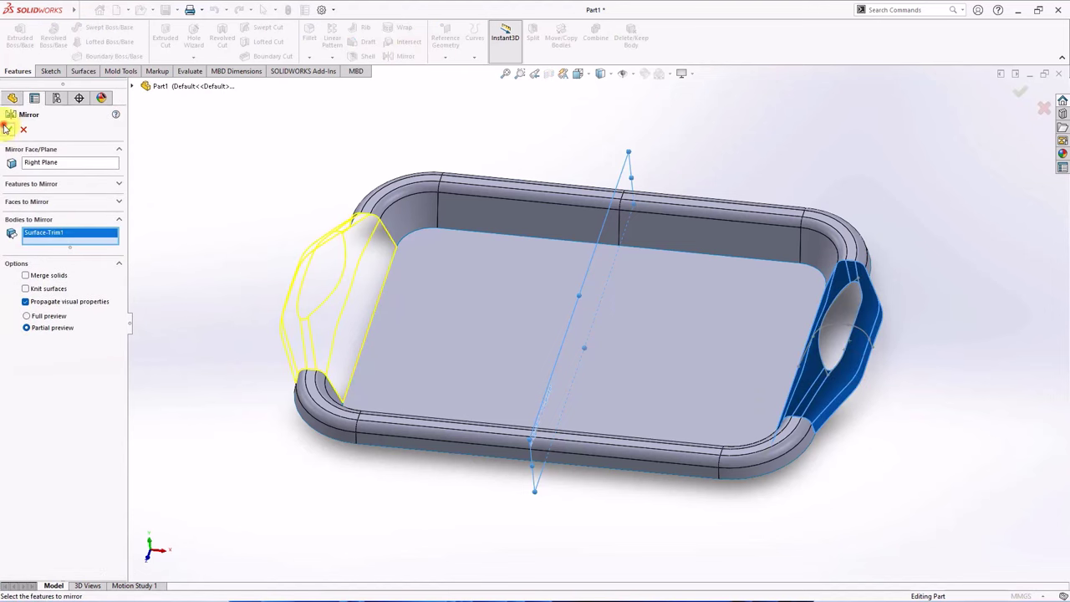
click(7, 129)
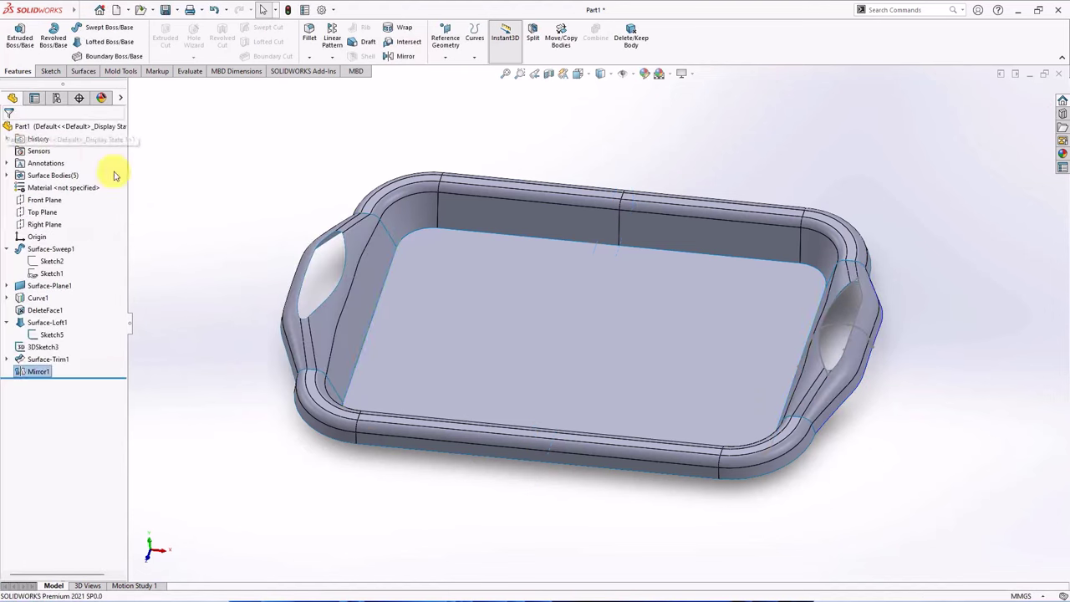
- Zoom in to inspect the handle opening's edge, then fit and tilt the tray
click(834, 326)
scroll(841, 370, up, 5)
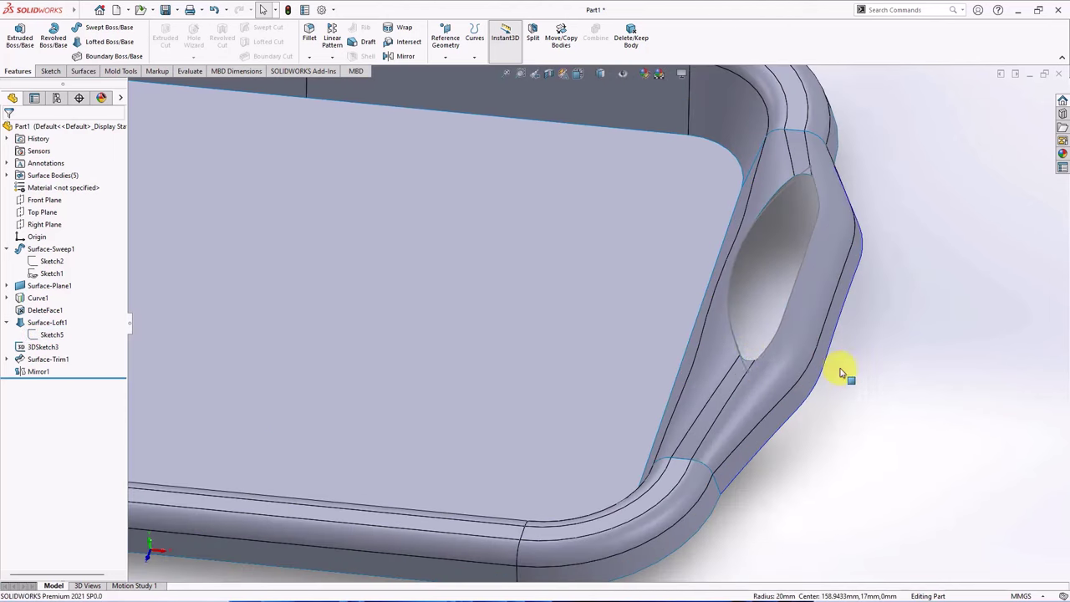
click(746, 368)
key(f)
mouse_move(907, 370)
middle_down()
mouse_move(838, 329)
mouse_move(614, 317)
middle_up()
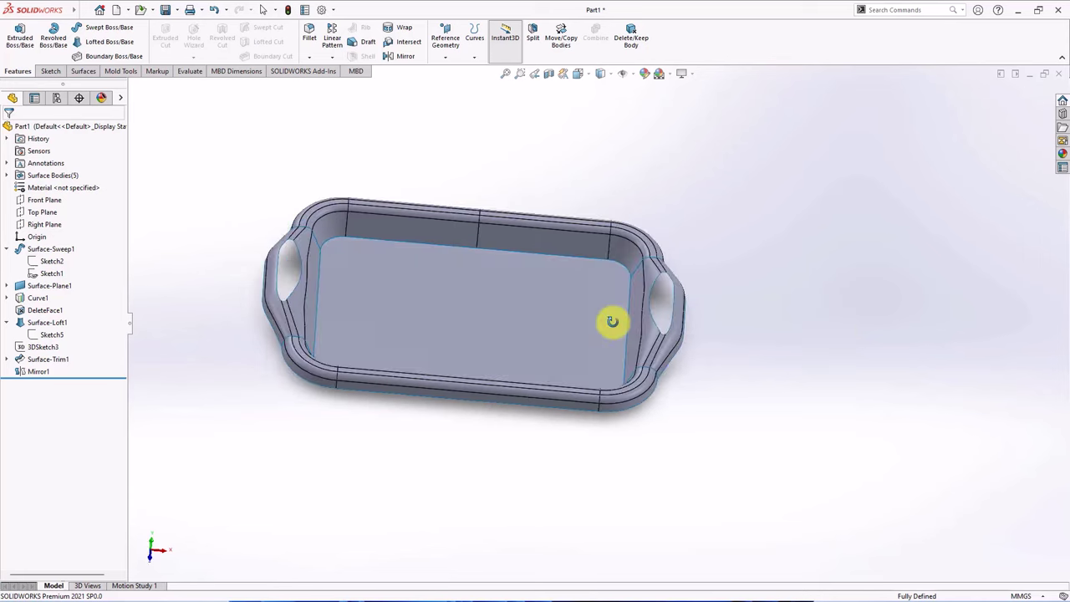
- Knit Mirror1, Surface-Plane1, Surface-Trim1 and both DeleteFace1 faces into Surface-Knit1
click(83, 71)
click(456, 43)
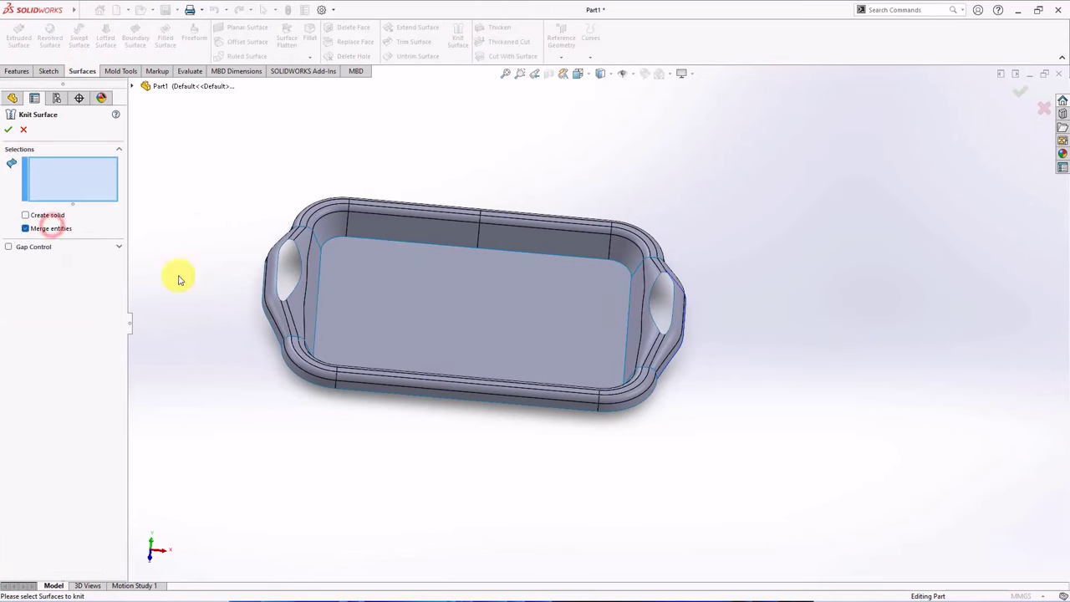
click(287, 314)
click(349, 327)
click(657, 351)
click(639, 382)
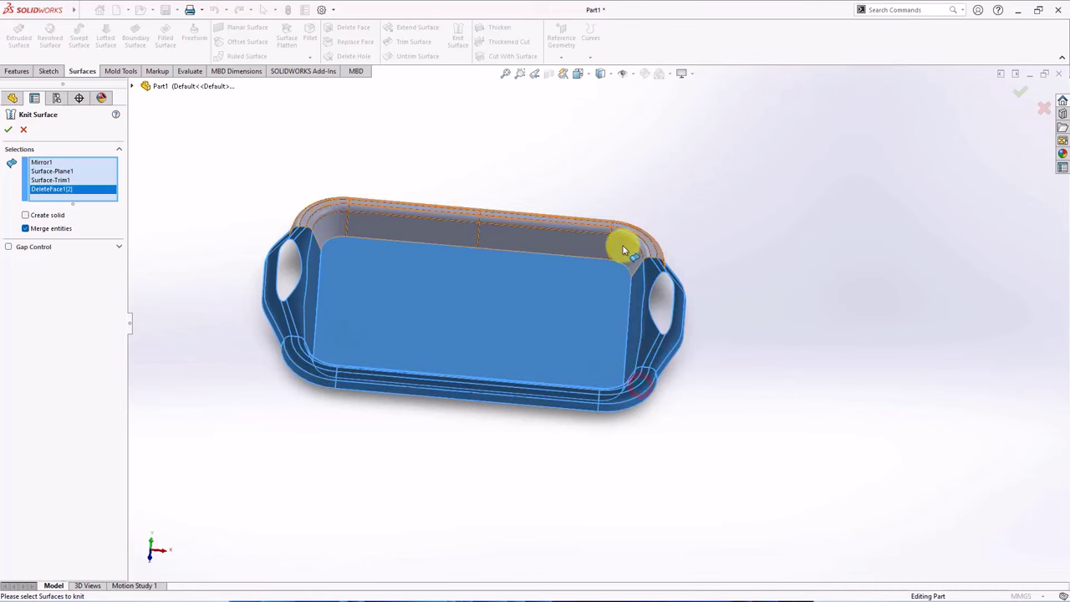
click(622, 250)
click(7, 130)
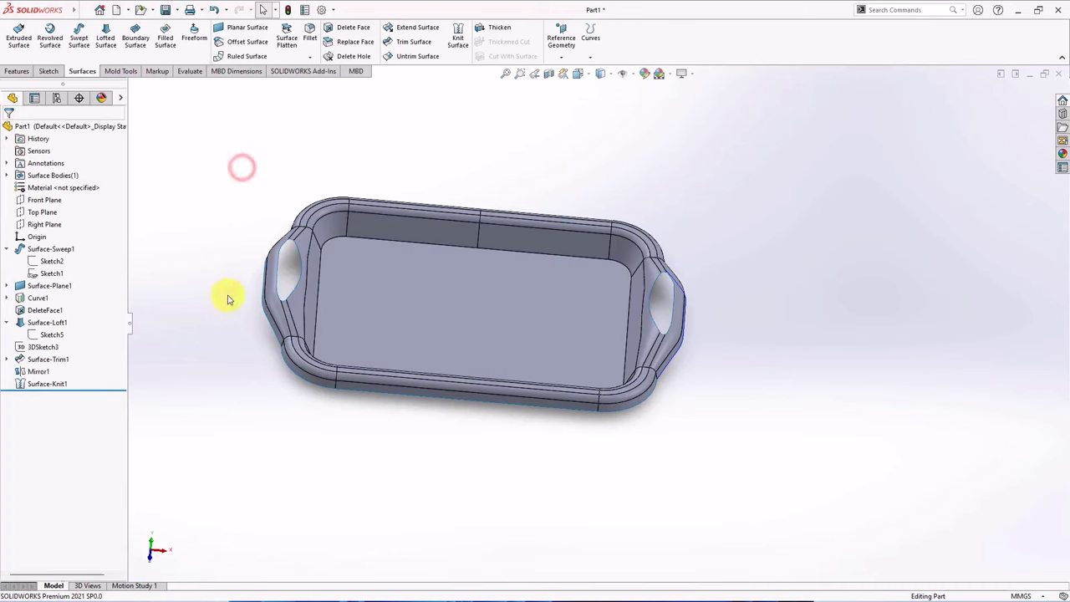
middle_drag(226, 293, 213, 250)
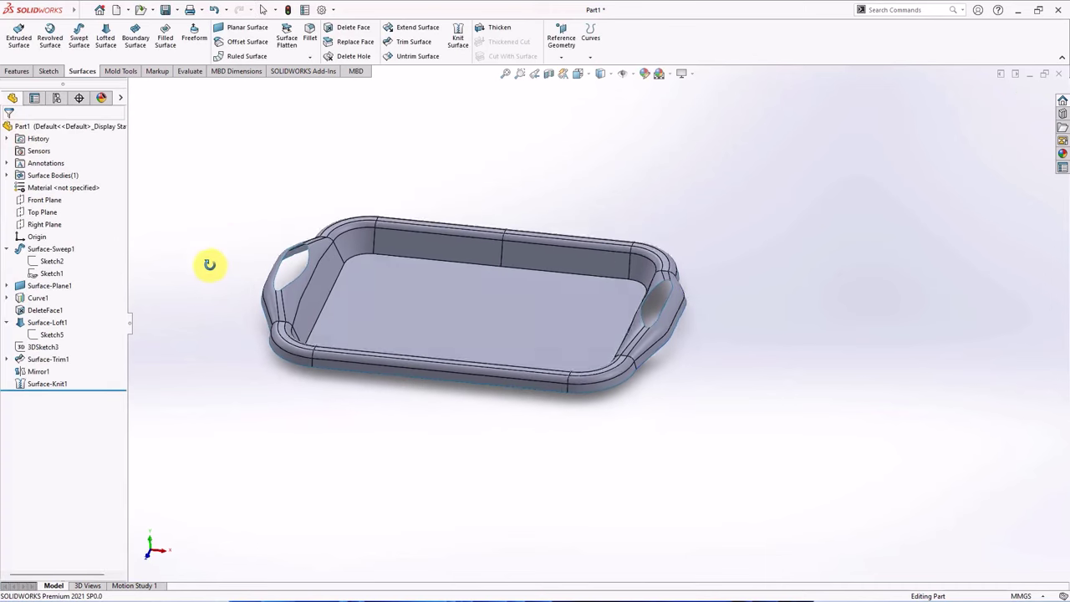
- Start a 5 mm fillet on the two left handle-to-wall seams
click(310, 39)
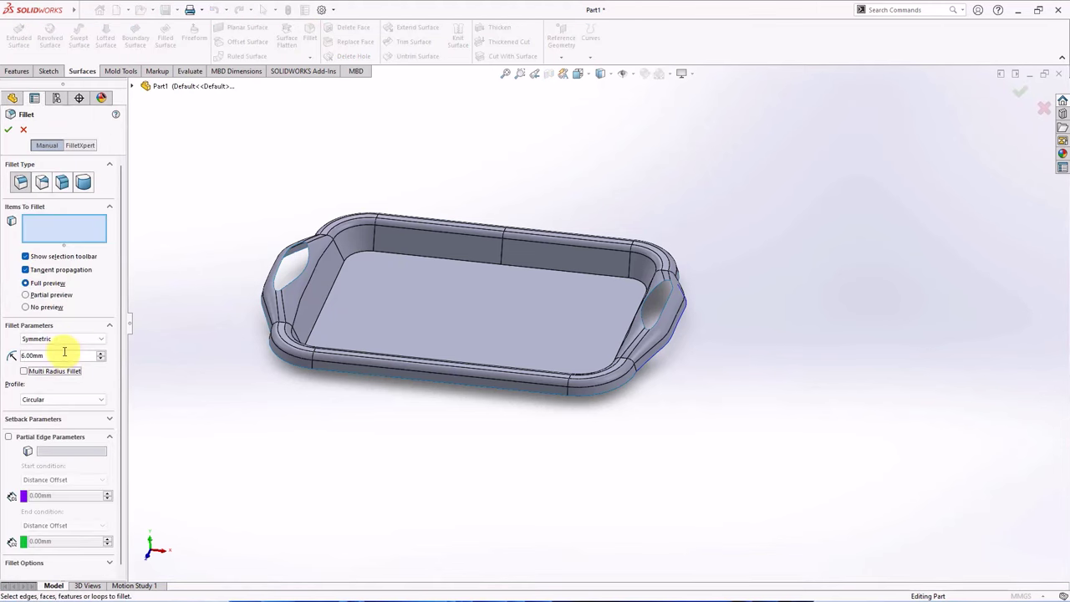
scroll(294, 330, down, 5)
scroll(358, 353, down, 1)
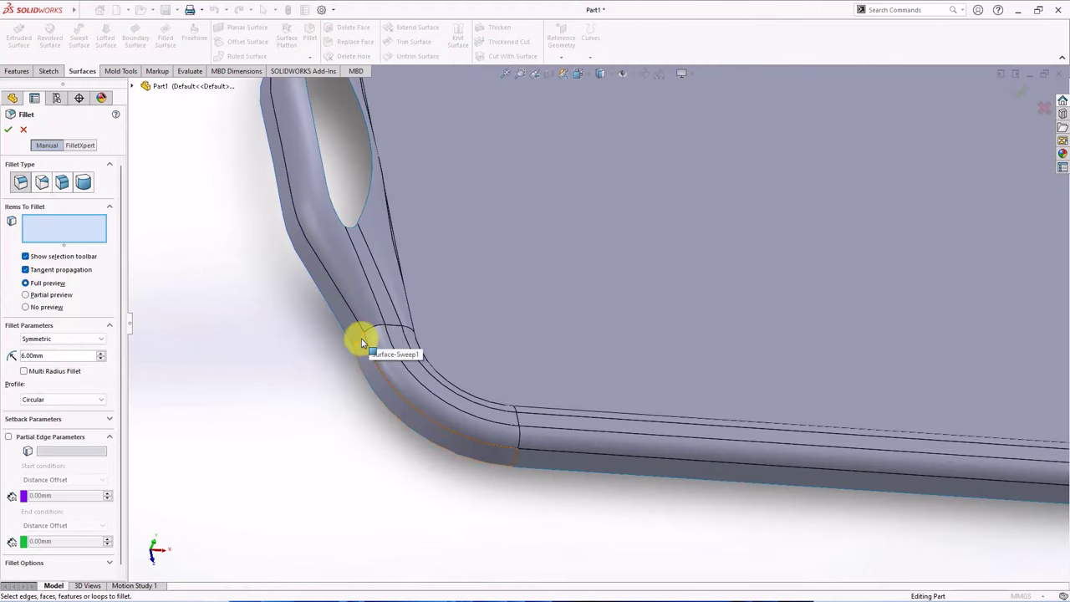
click(361, 343)
scroll(364, 343, up, 3)
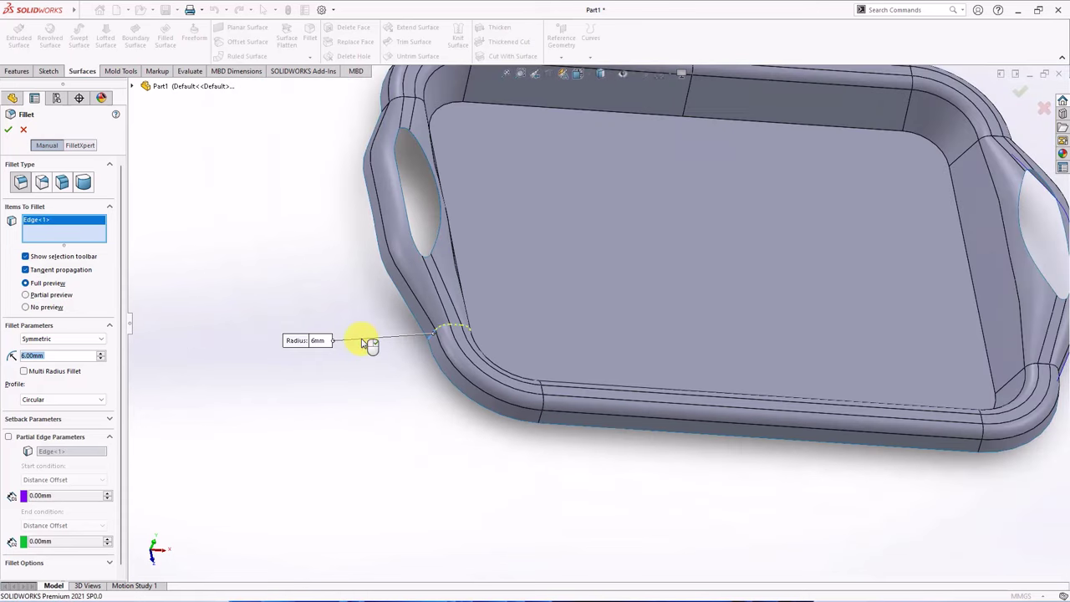
scroll(368, 344, up, 1)
middle_drag(368, 344, 334, 368)
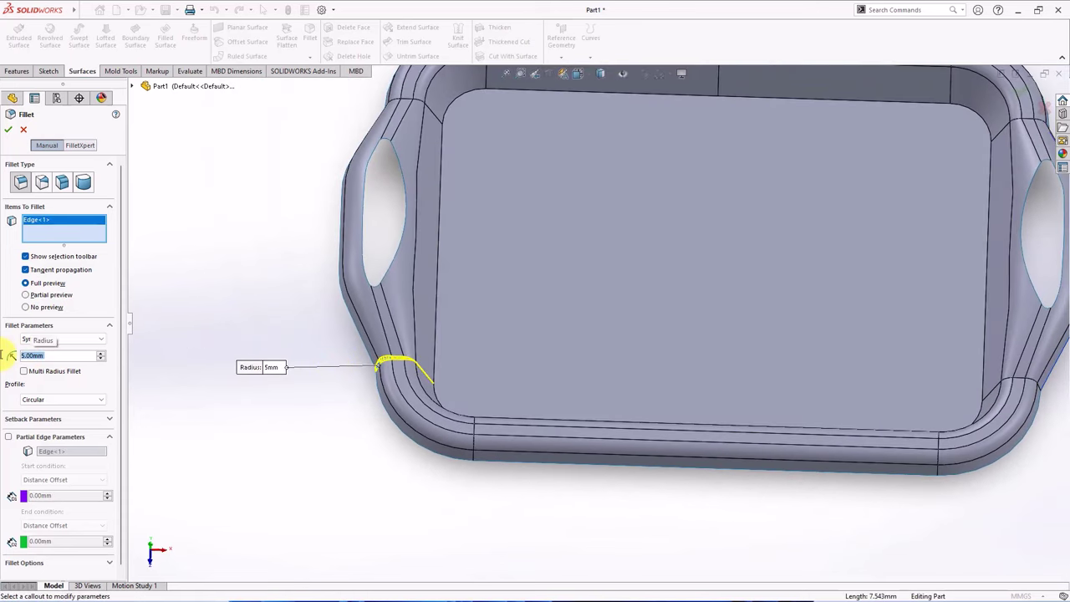
middle_drag(342, 159, 437, 178)
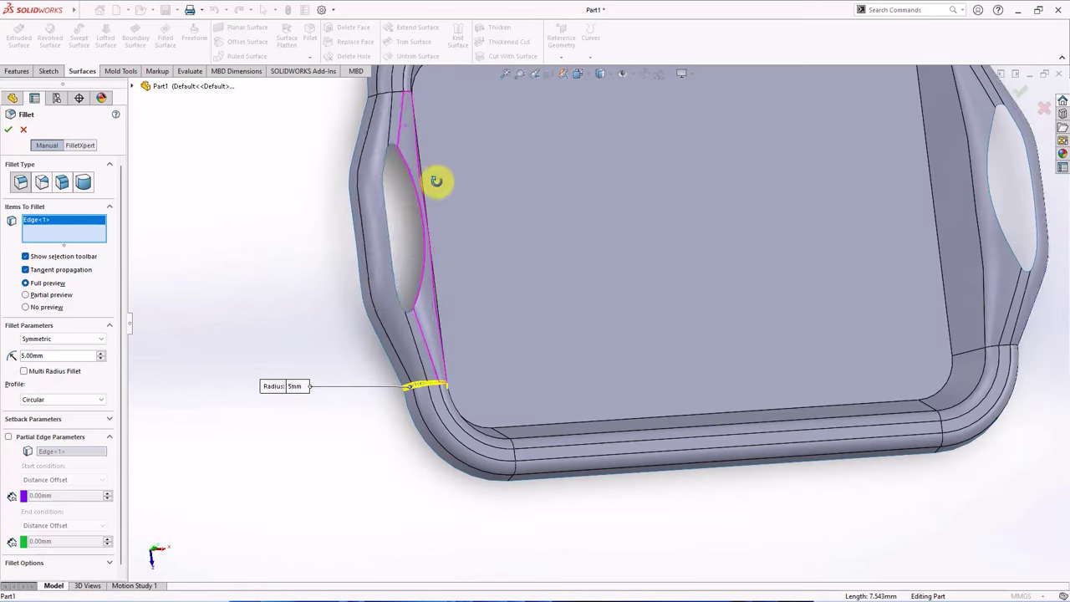
click(374, 98)
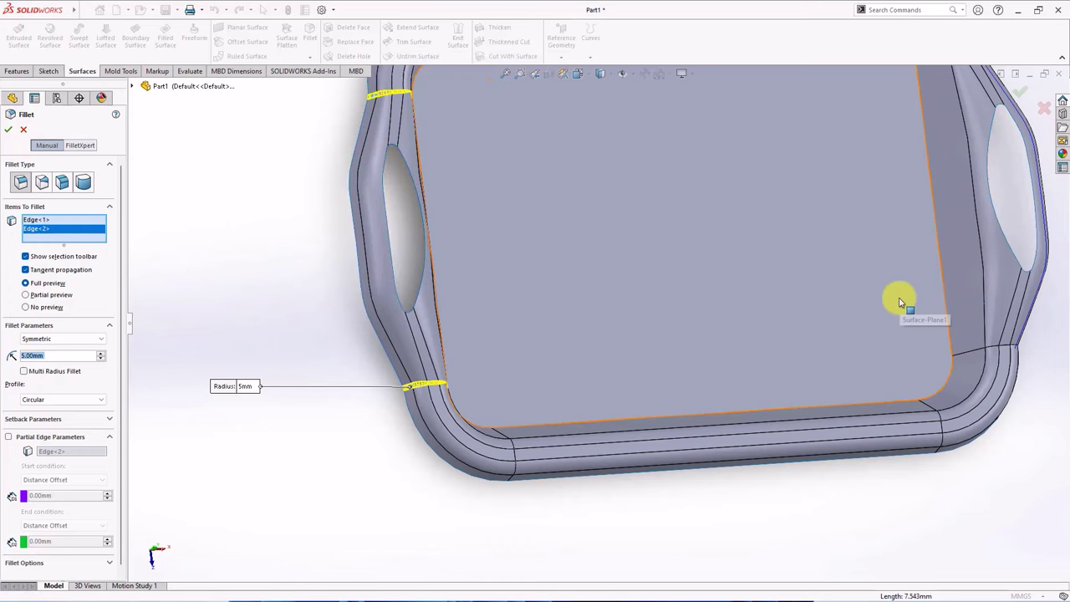
- Add the two right handle seams and accept the 5 mm Fillet1
middle_drag(898, 296, 845, 325)
click(984, 359)
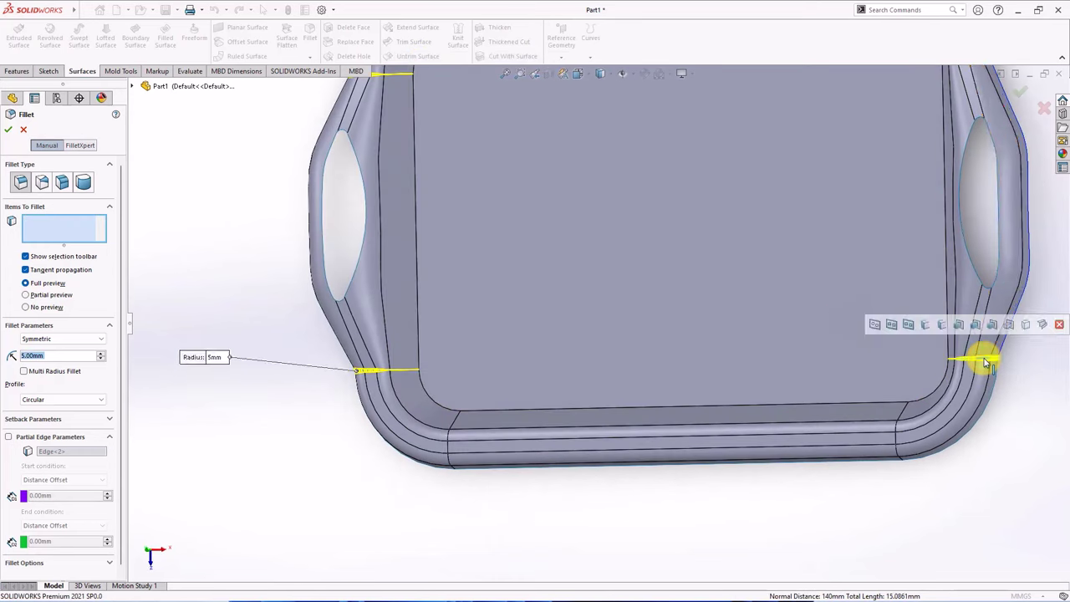
scroll(975, 358, up, 3)
click(863, 146)
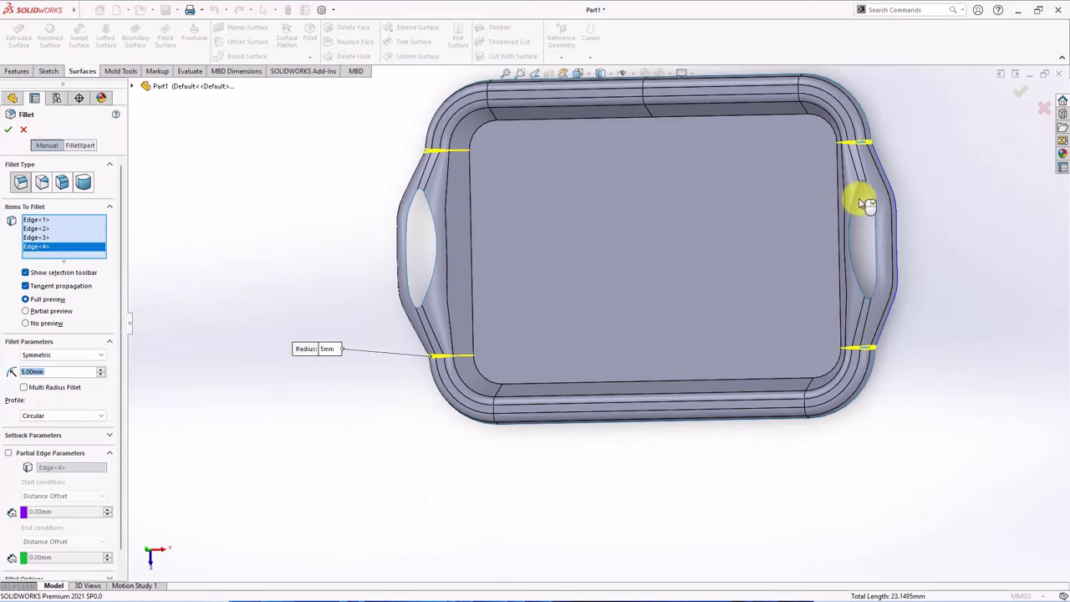
middle_drag(853, 196, 836, 156)
click(9, 130)
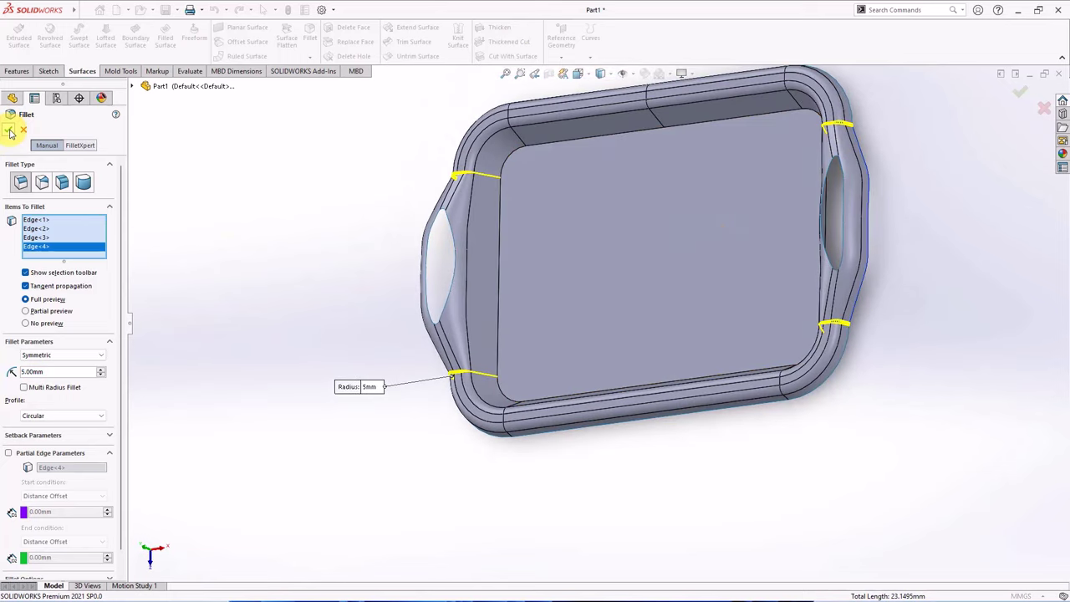
mouse_move(282, 259)
middle_down()
mouse_move(306, 306)
mouse_move(223, 215)
middle_up()
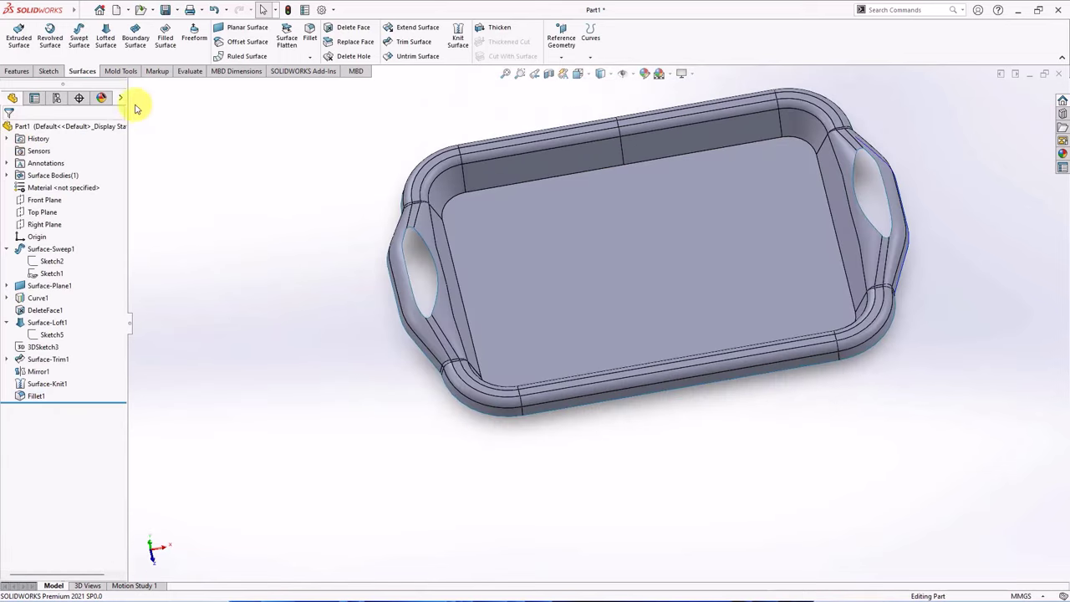
- Thicken the Fillet1 tray surface by 1.20 mm to create the solid Thicken1
click(482, 27)
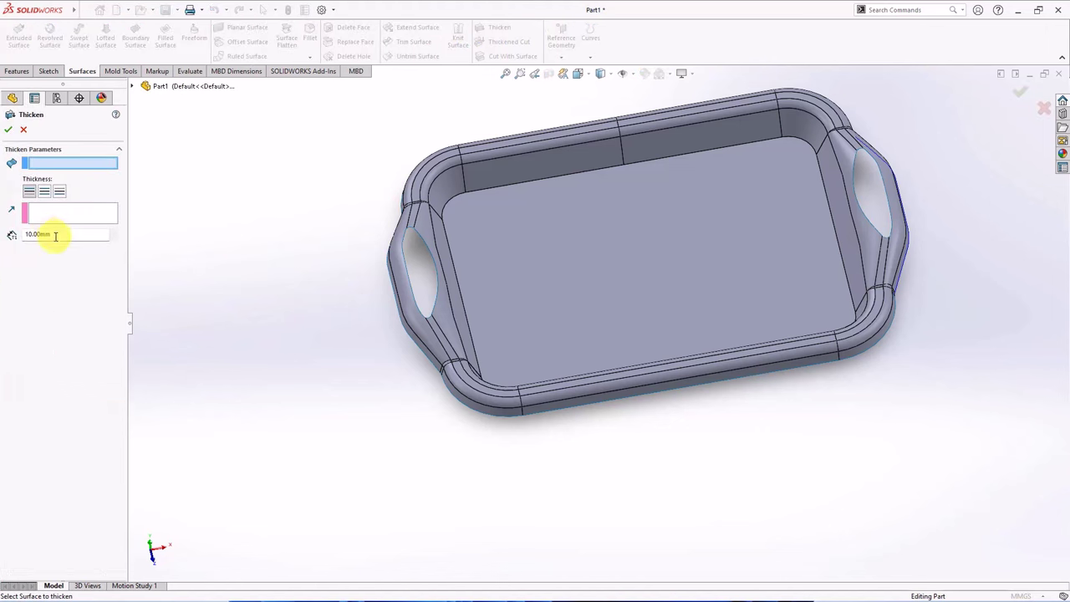
click(521, 360)
mouse_move(523, 360)
middle_down()
mouse_move(457, 191)
mouse_move(422, 254)
middle_up()
scroll(422, 253, down, 5)
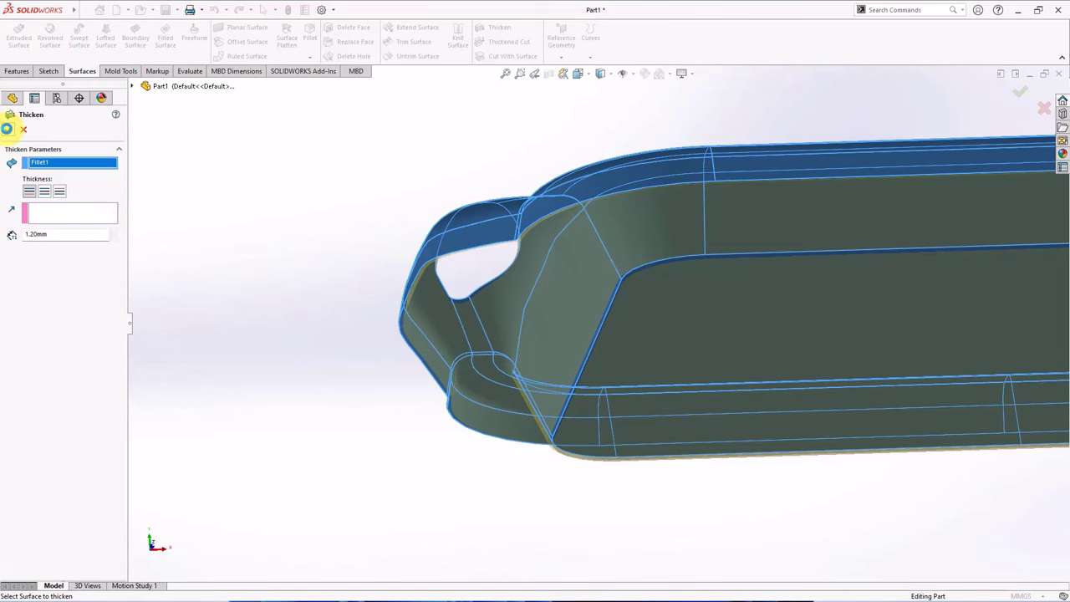
key(ctrl+7)
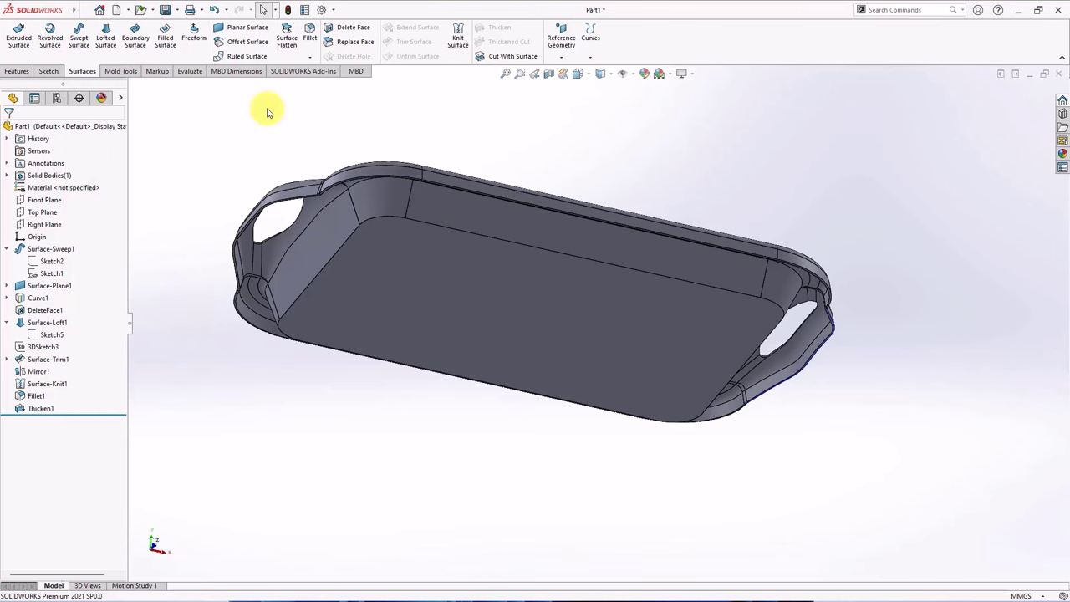
- Start a 0.8 mm fillet on the tray's full outer rim loop
click(307, 40)
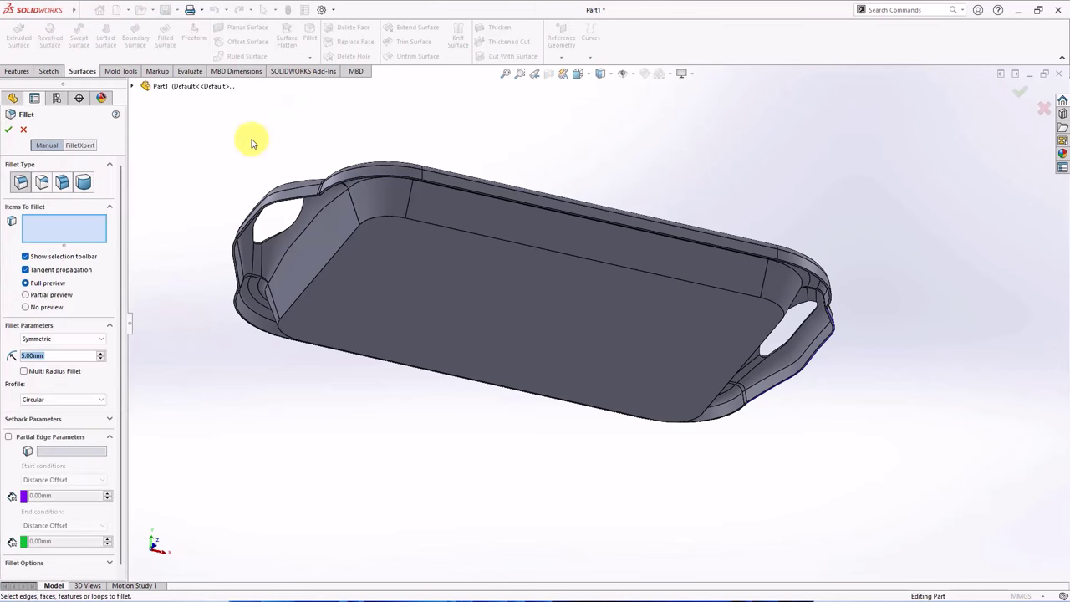
scroll(258, 279, down, 5)
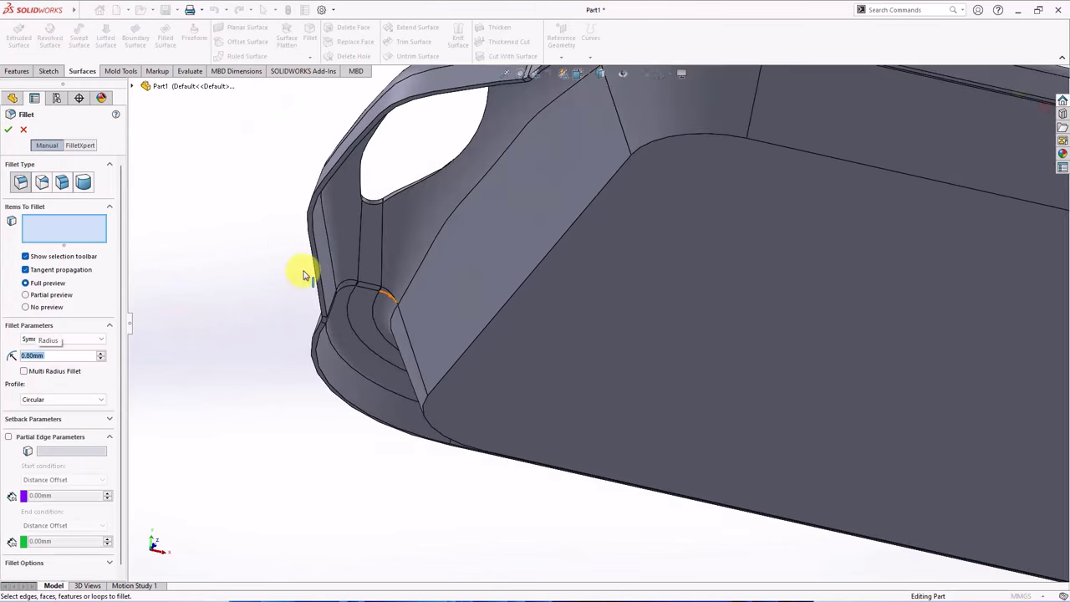
click(320, 276)
click(352, 238)
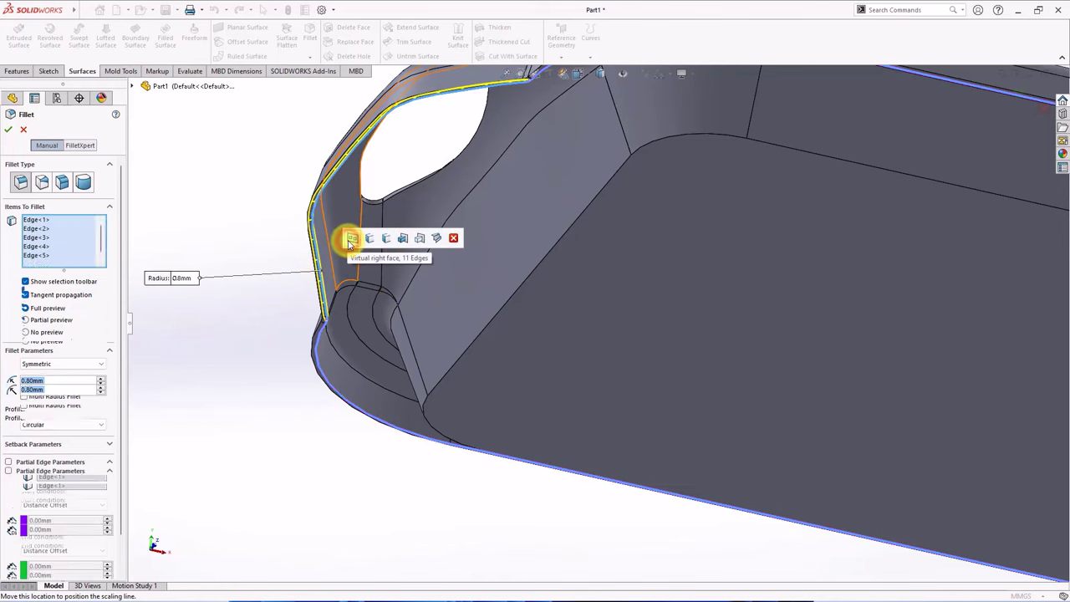
- Add both handle-opening edges and accept the 0.8 mm Fillet2
middle_drag(352, 245, 501, 275)
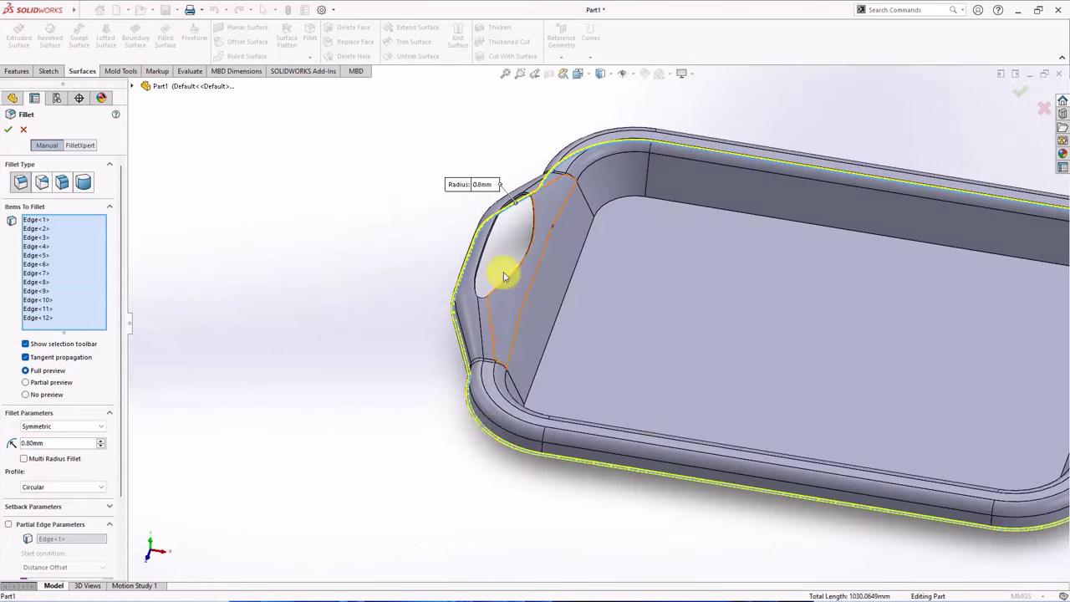
scroll(489, 268, down, 5)
click(482, 261)
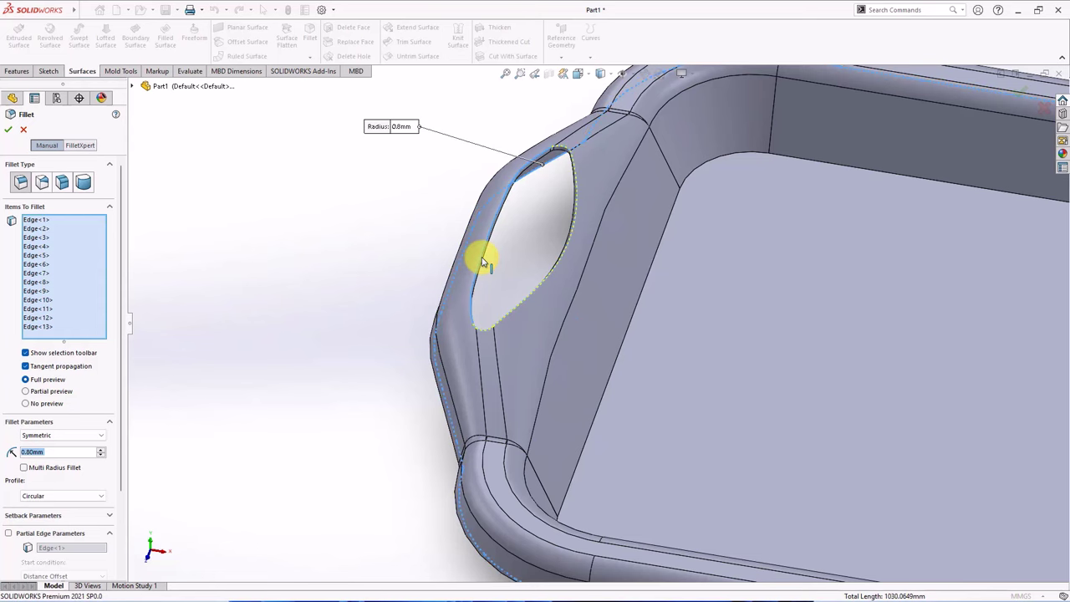
scroll(946, 391, up, 5)
scroll(805, 317, down, 5)
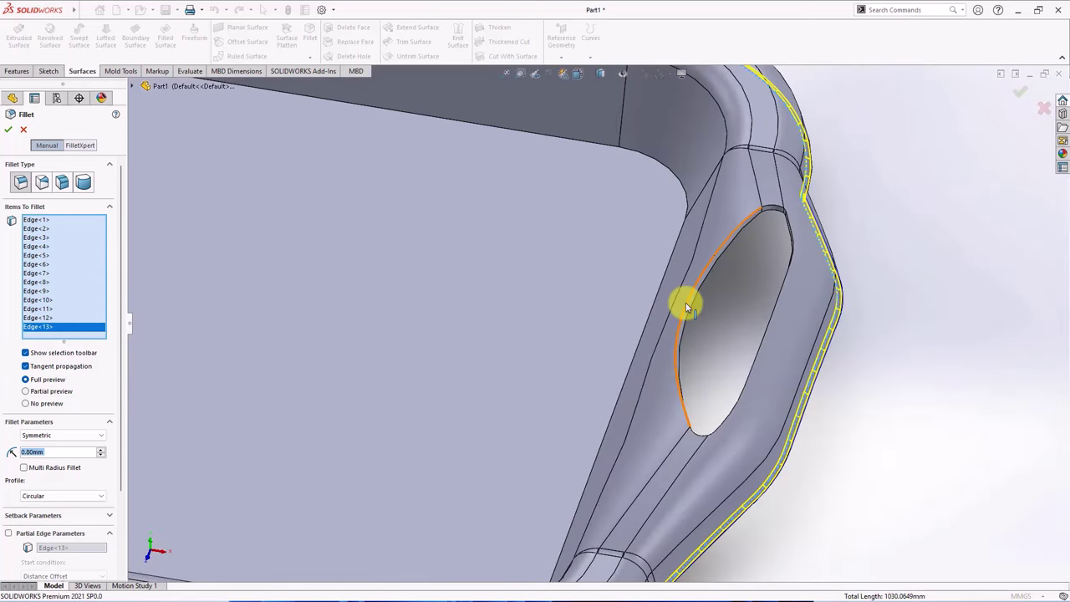
click(685, 307)
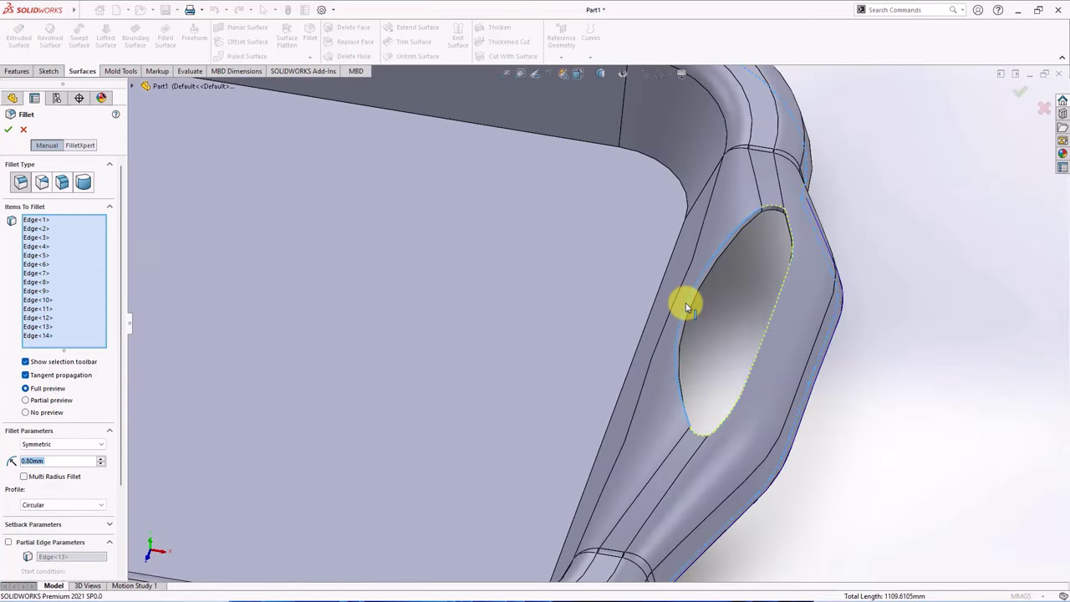
scroll(685, 307, up, 5)
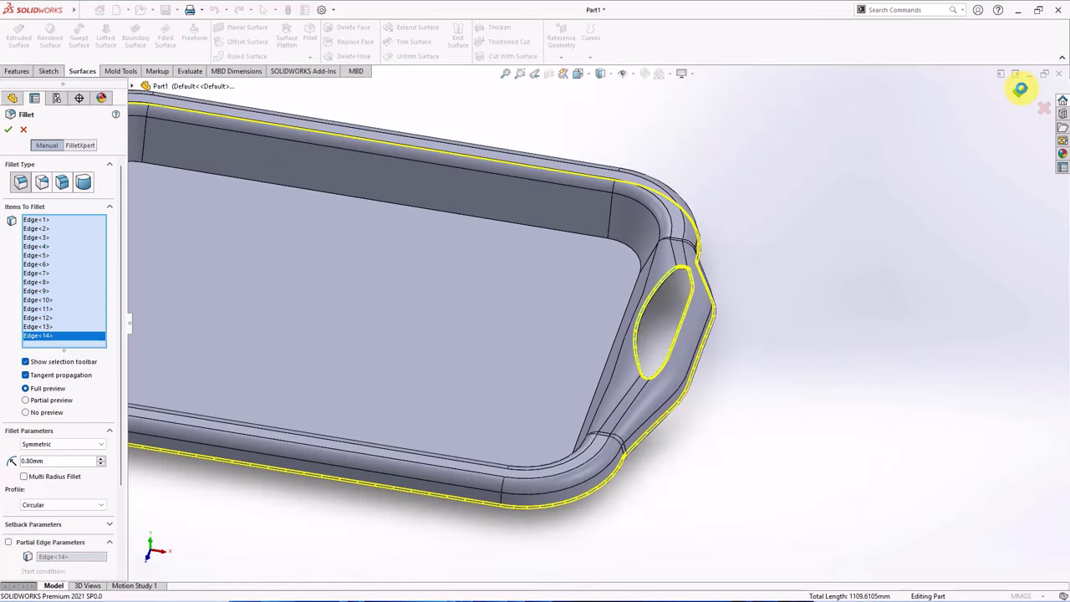
click(1020, 89)
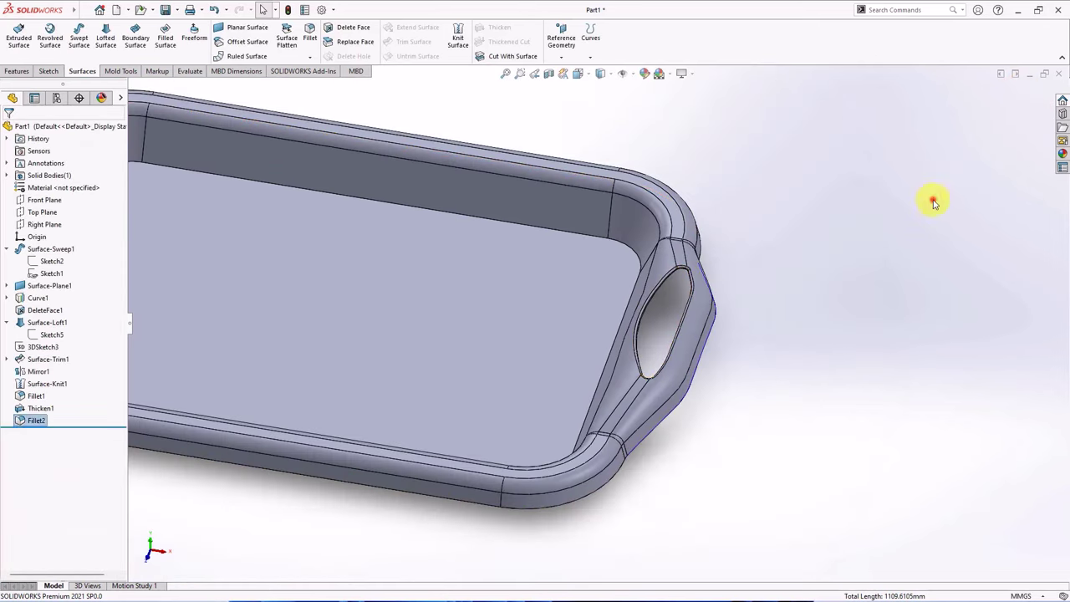
scroll(454, 406, up, 5)
scroll(441, 346, down, 3)
middle_drag(441, 347, 443, 200)
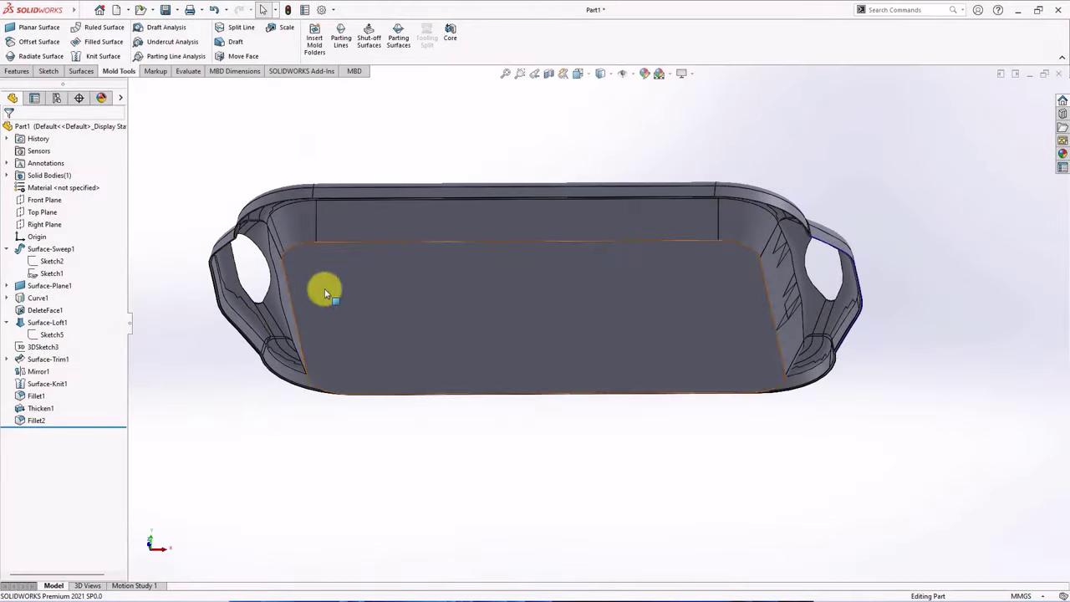
- Start a new sketch on the tray's floor face
click(334, 284)
click(368, 259)
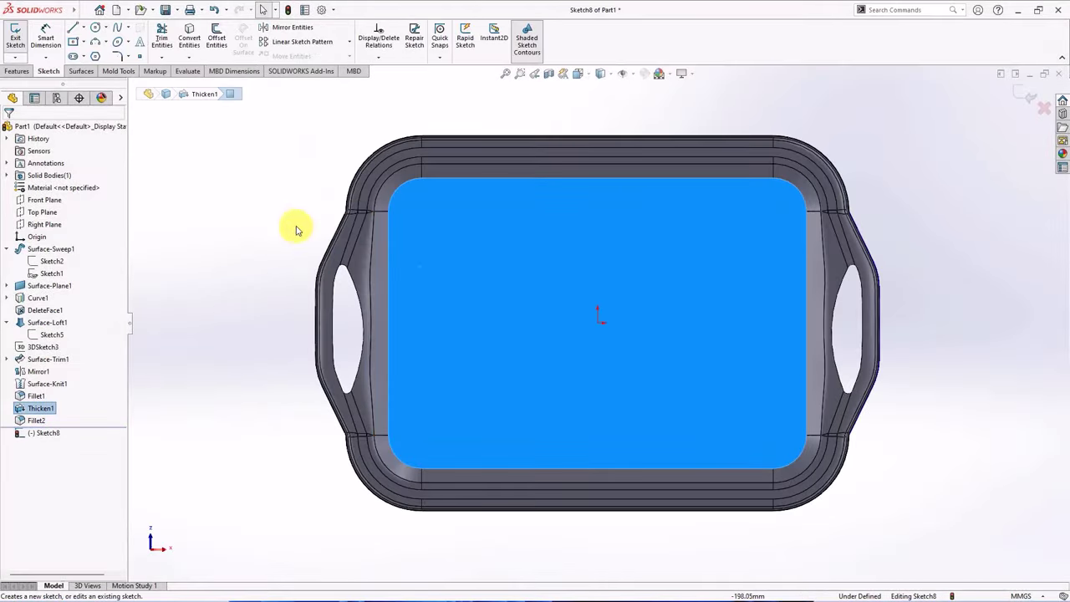
click(258, 203)
- Offset the four rounded floor corner edges 3.50 mm inward as arcs
click(216, 41)
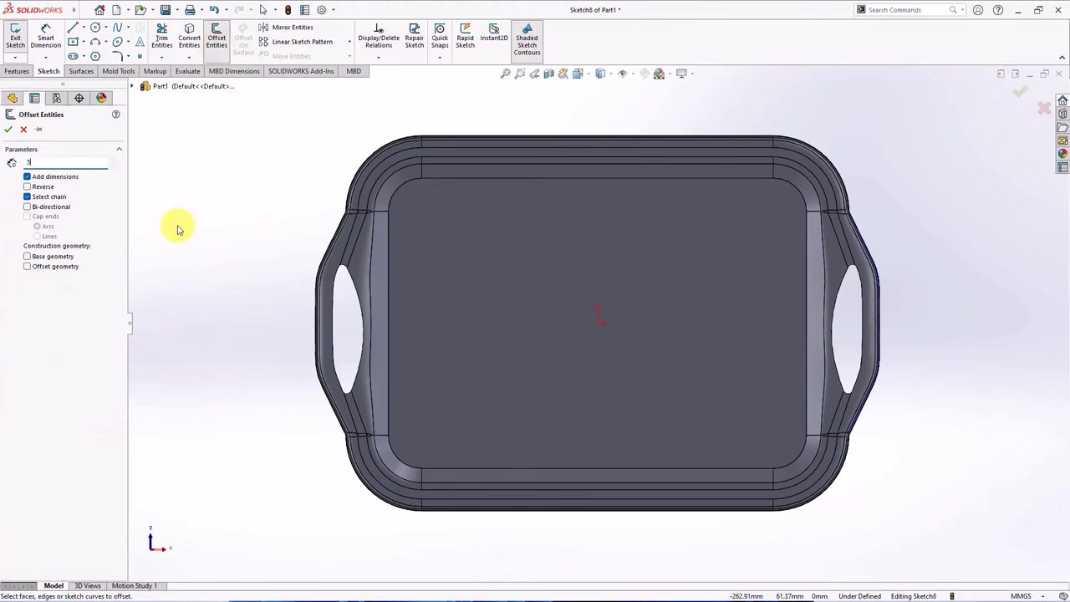
click(410, 182)
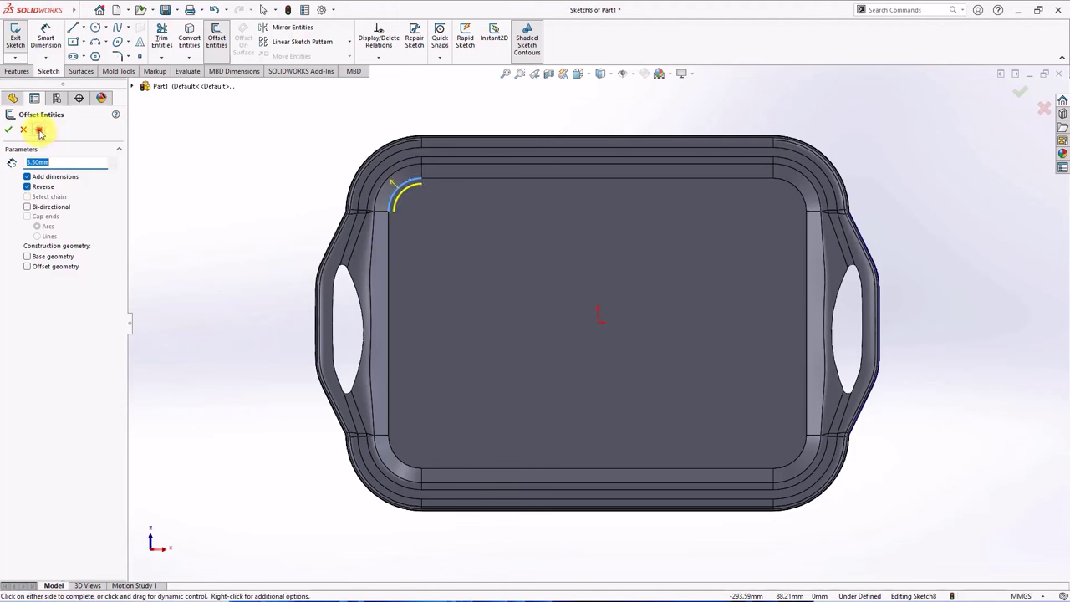
click(9, 130)
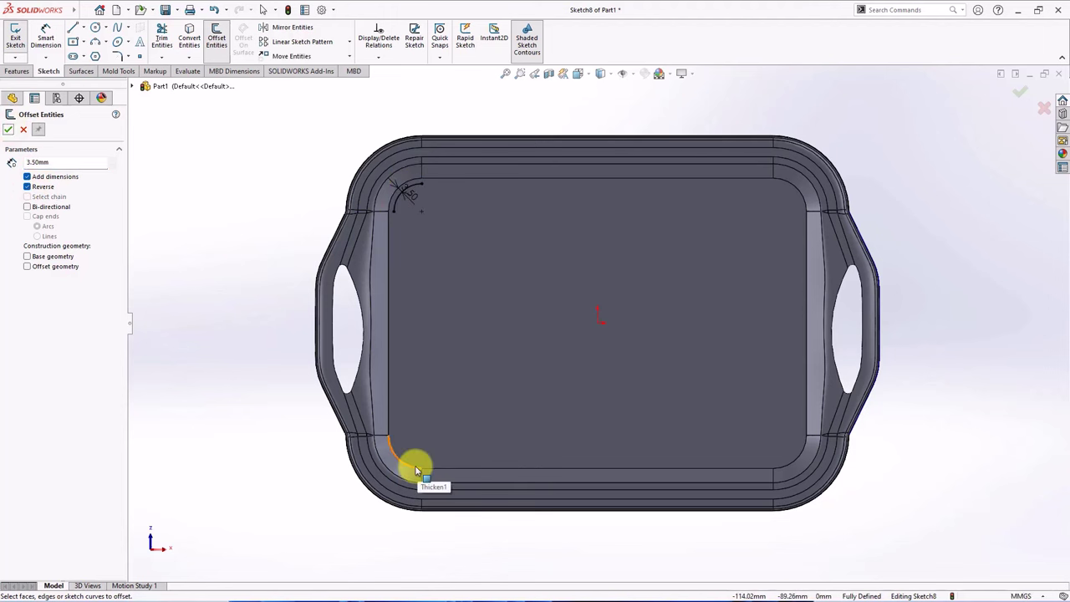
click(412, 466)
click(800, 448)
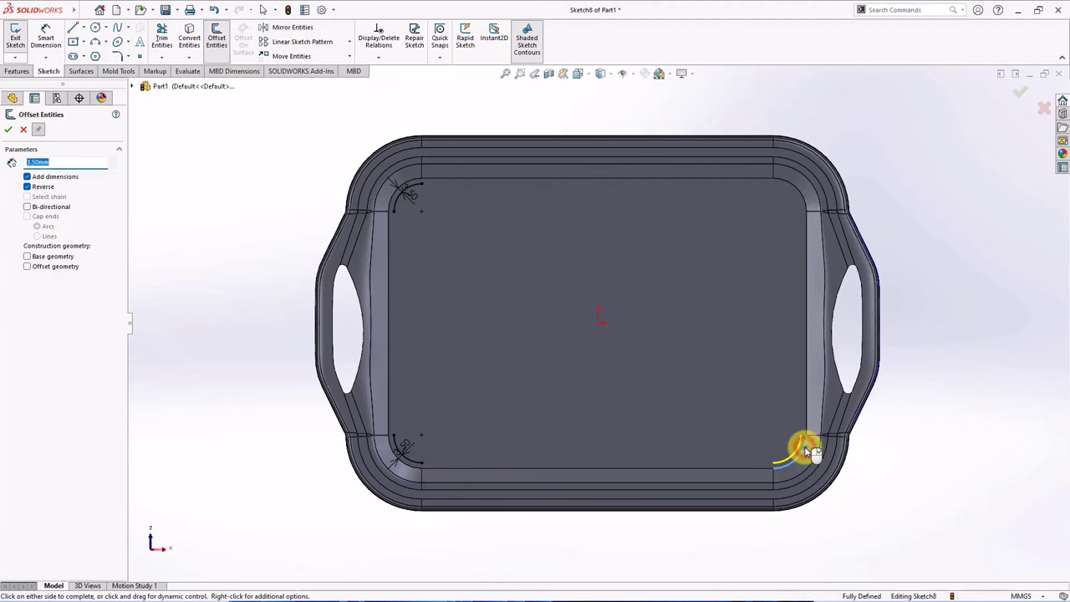
click(802, 199)
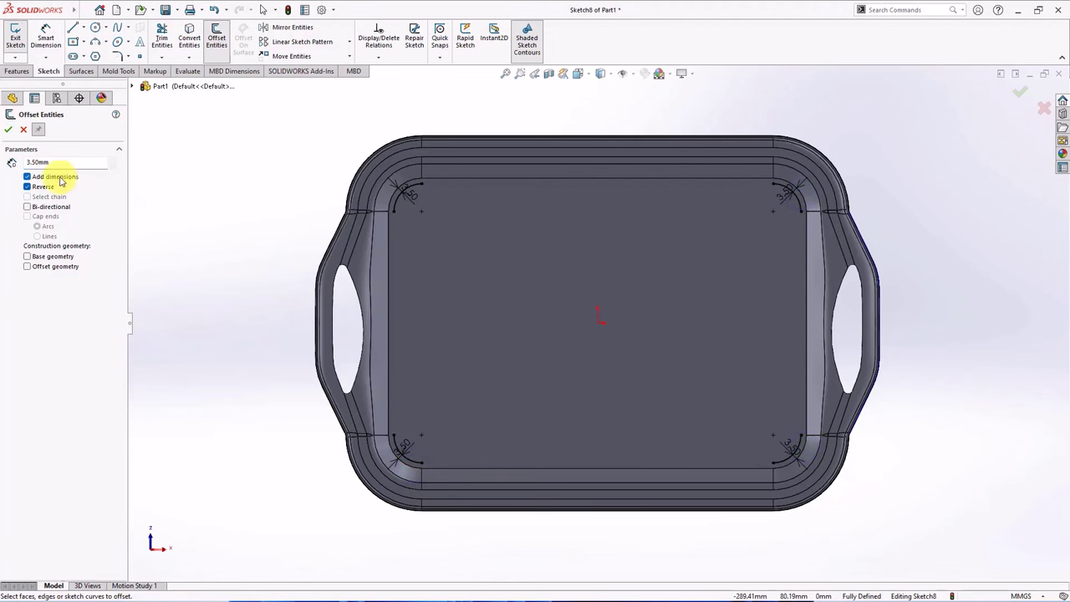
click(25, 134)
- Extrude the corner arcs 0.9 mm as a reversed thin feature 1.8 mm thick
click(18, 72)
click(17, 38)
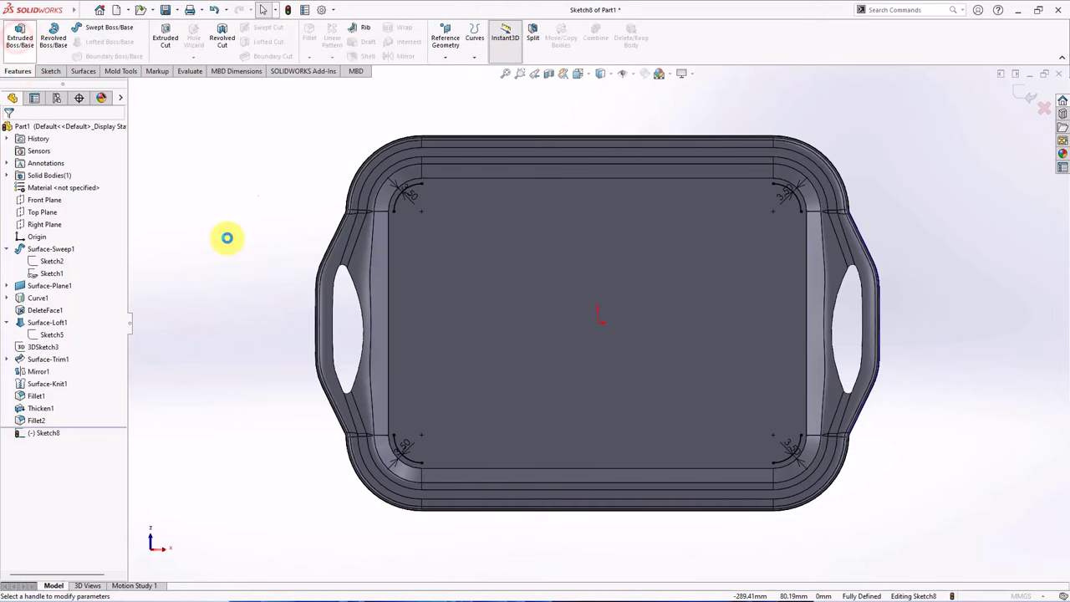
text(0.9)
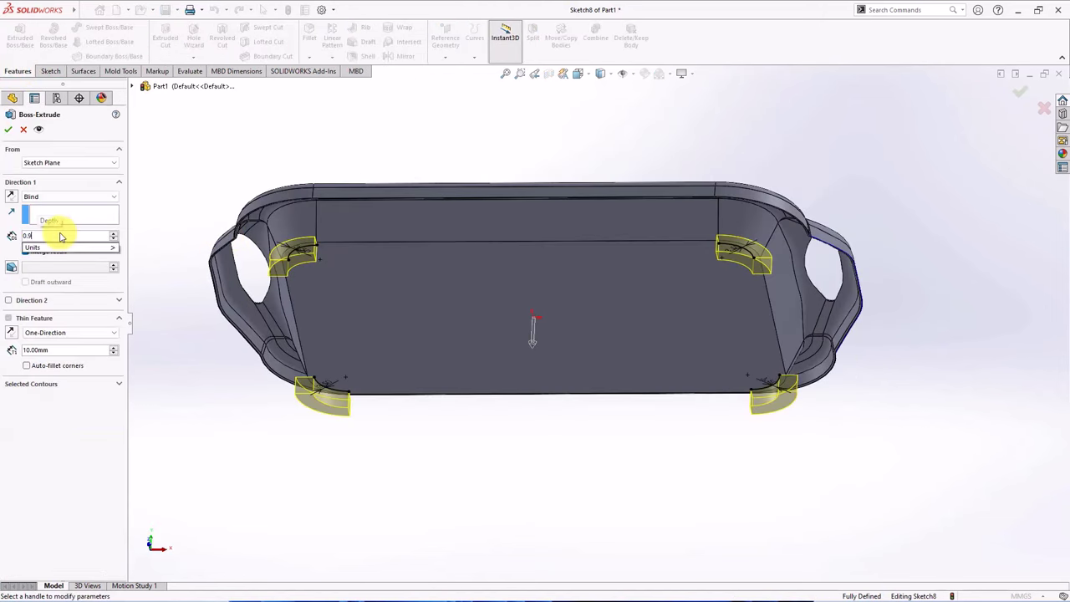
key(Return)
click(13, 335)
click(57, 351)
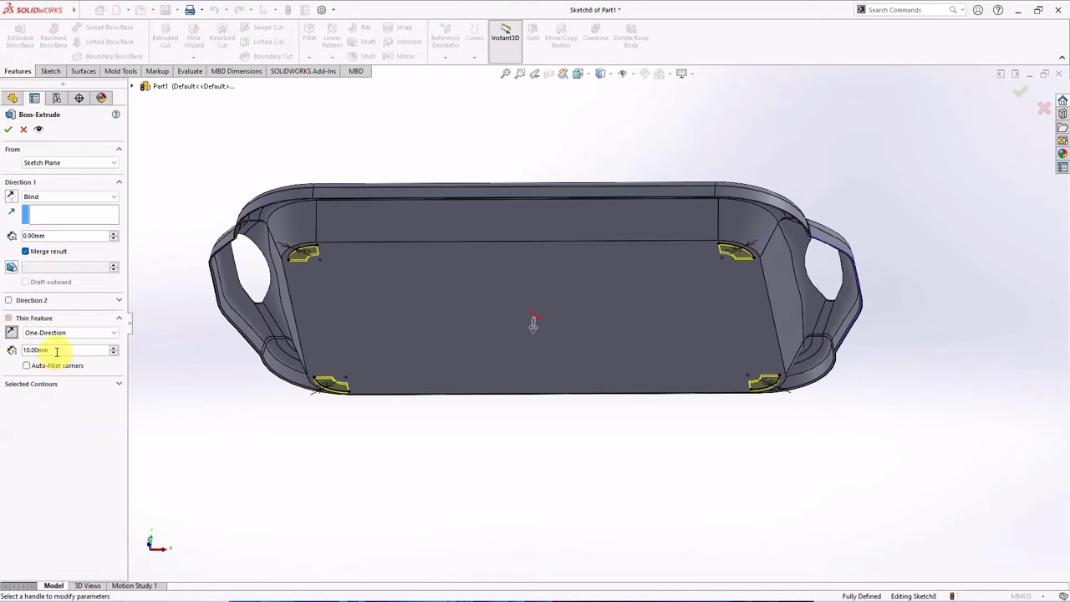
text(1.8)
key(Return)
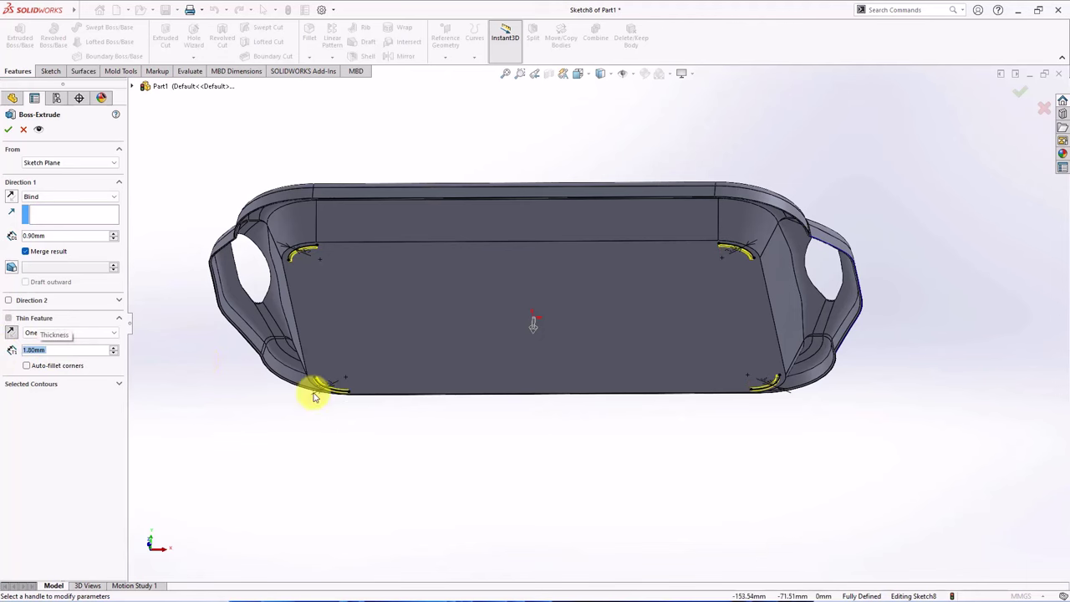
scroll(335, 394, down, 2)
click(8, 129)
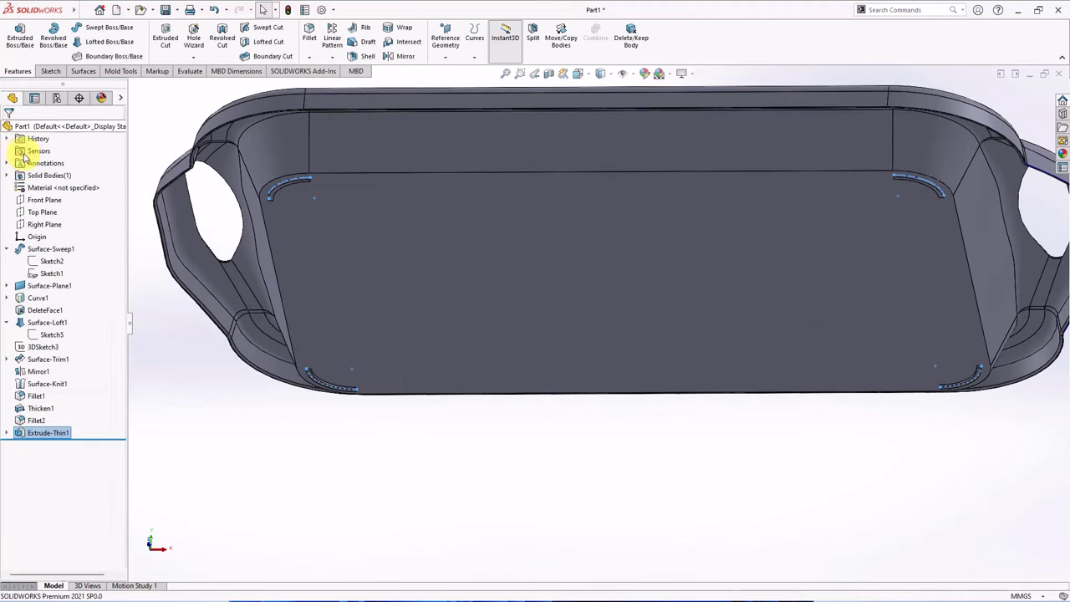
- Fillet every rib edge at 0.8 mm using 'Internal to feature' selection
click(308, 35)
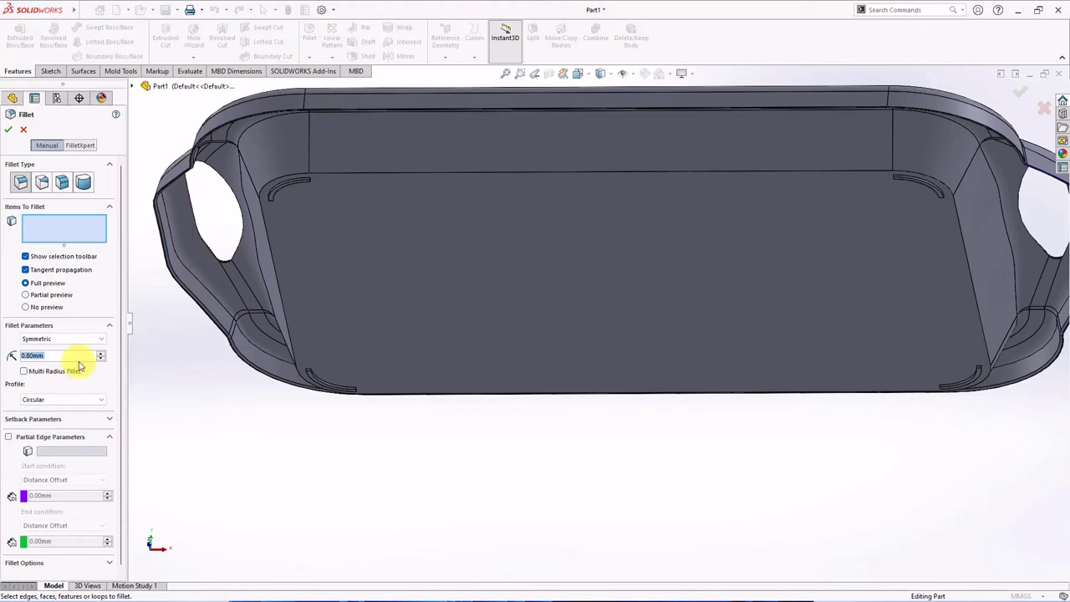
scroll(297, 201, down, 3)
click(310, 207)
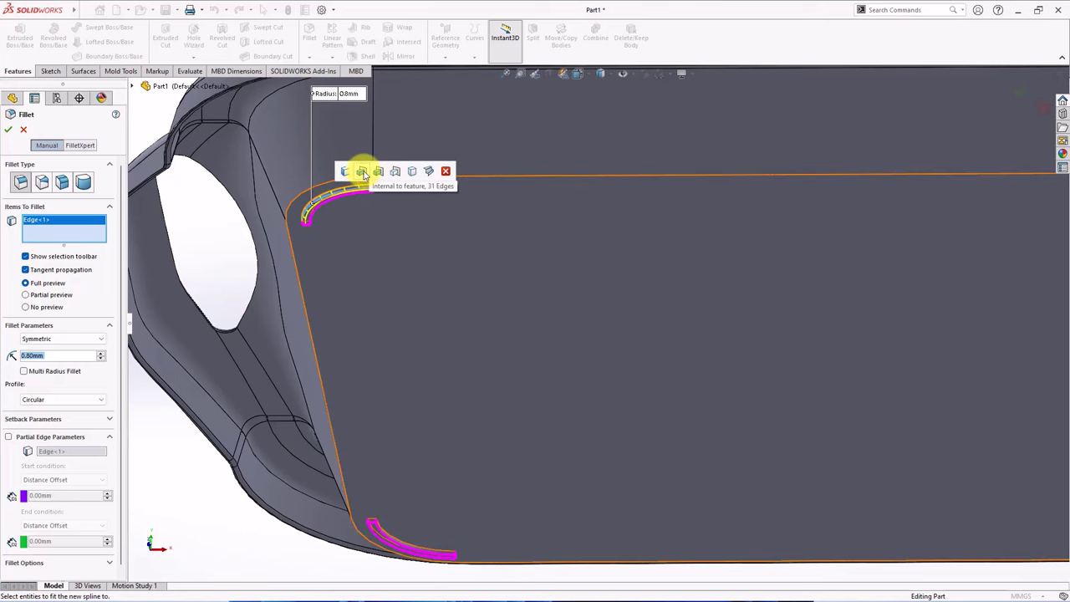
click(363, 173)
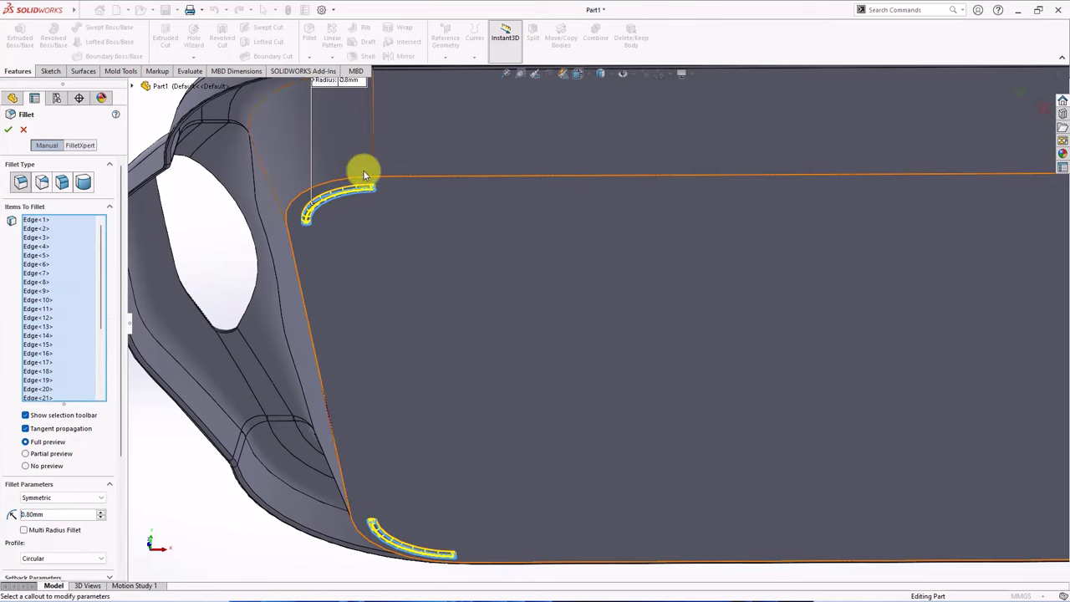
scroll(401, 217, up, 3)
scroll(443, 274, up, 2)
scroll(965, 318, down, 2)
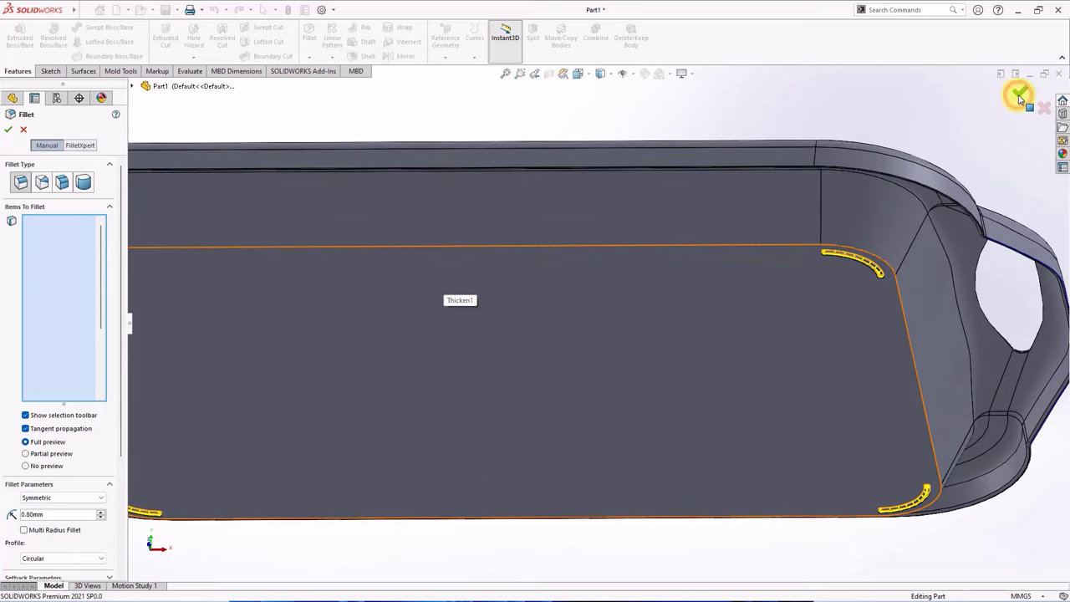
click(1021, 93)
scroll(718, 267, down, 3)
scroll(752, 184, up, 5)
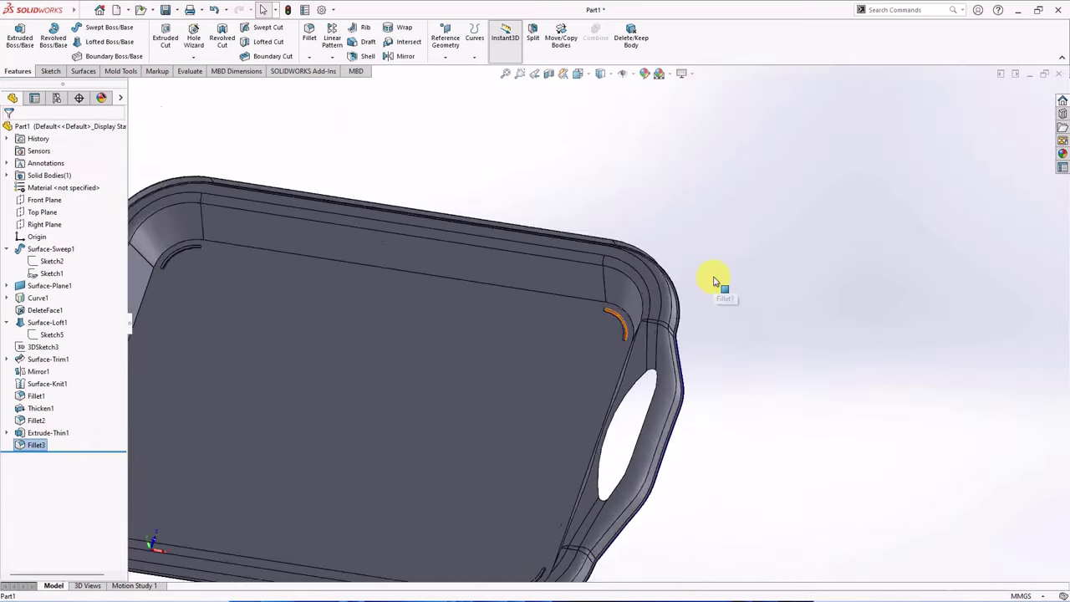
middle_drag(716, 281, 512, 174)
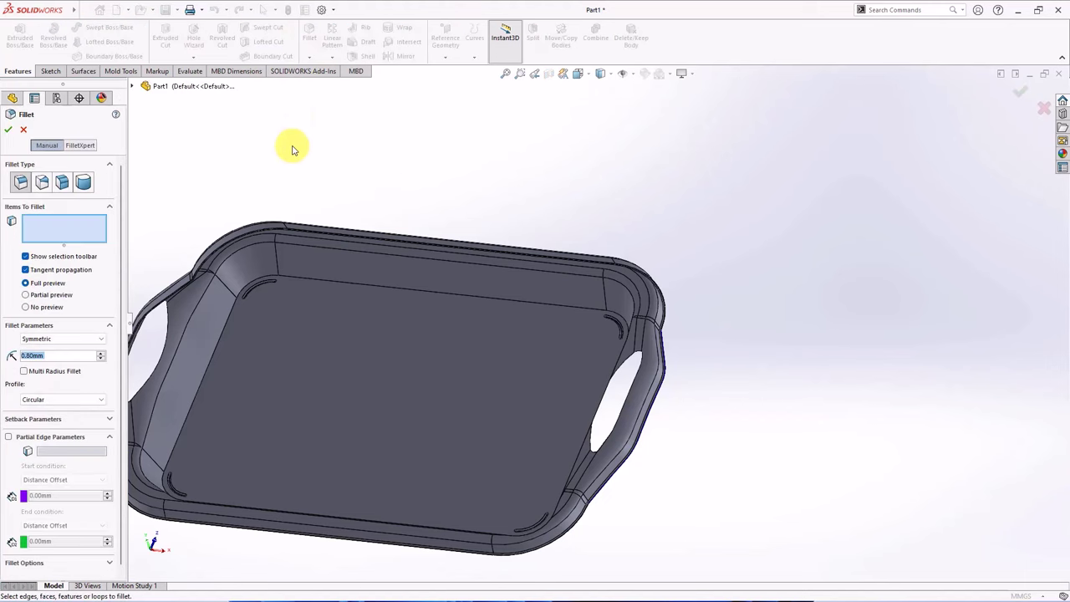
- Apply a 1.5 mm Fillet4 to the inner floor edge loop
click(350, 285)
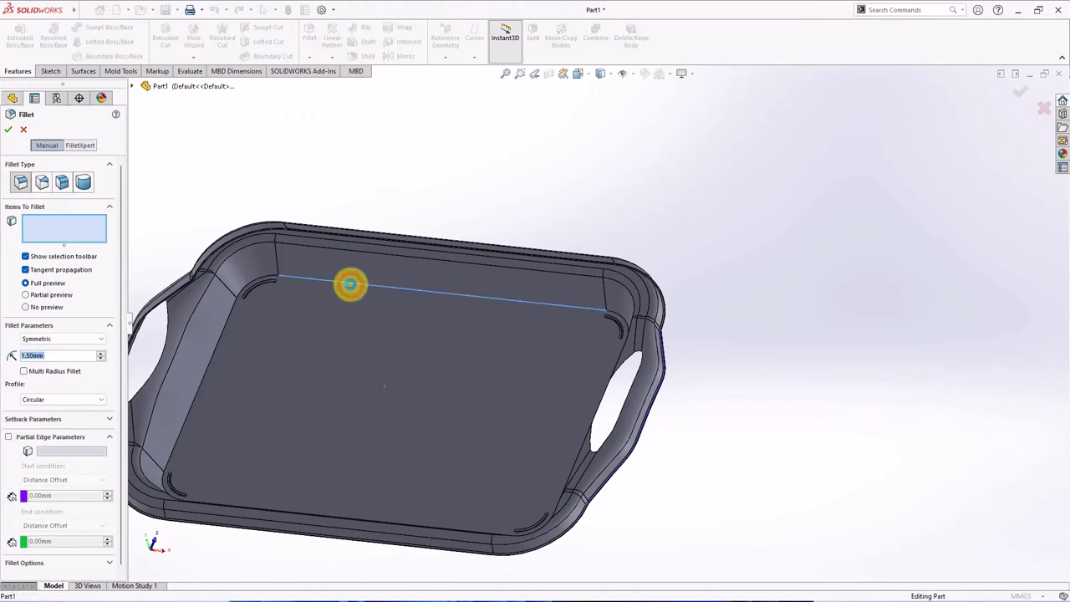
key(Return)
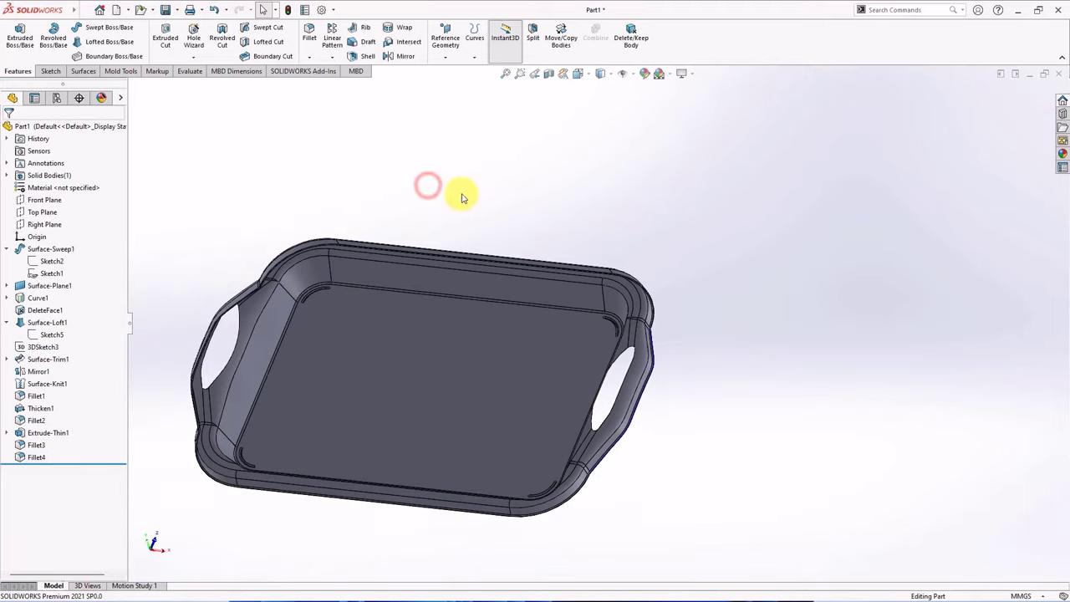